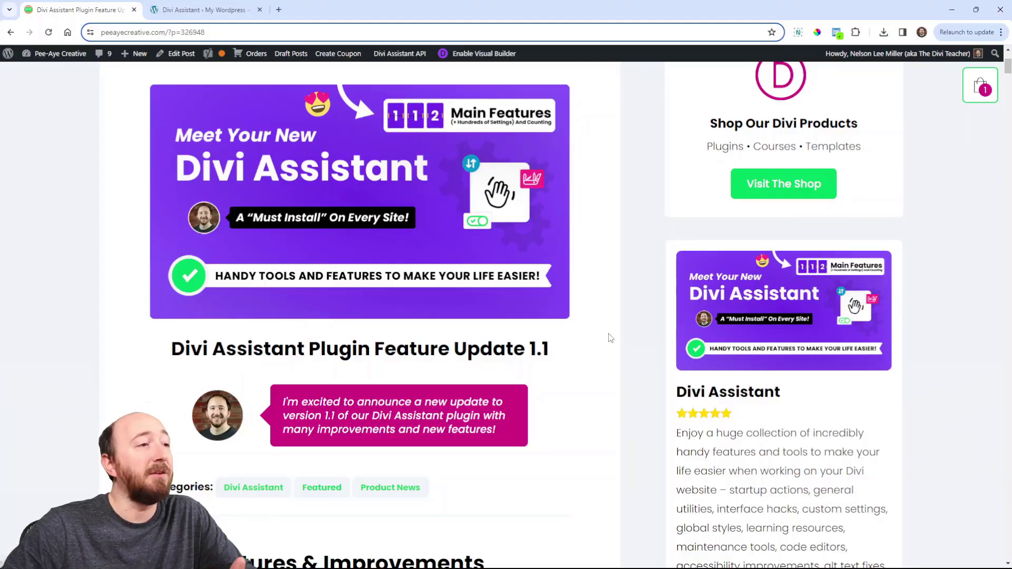
# - Scroll past the intro and video to the Startup Helper notice about discouraging search engines
pyautogui.scroll(-5, 610, 338)
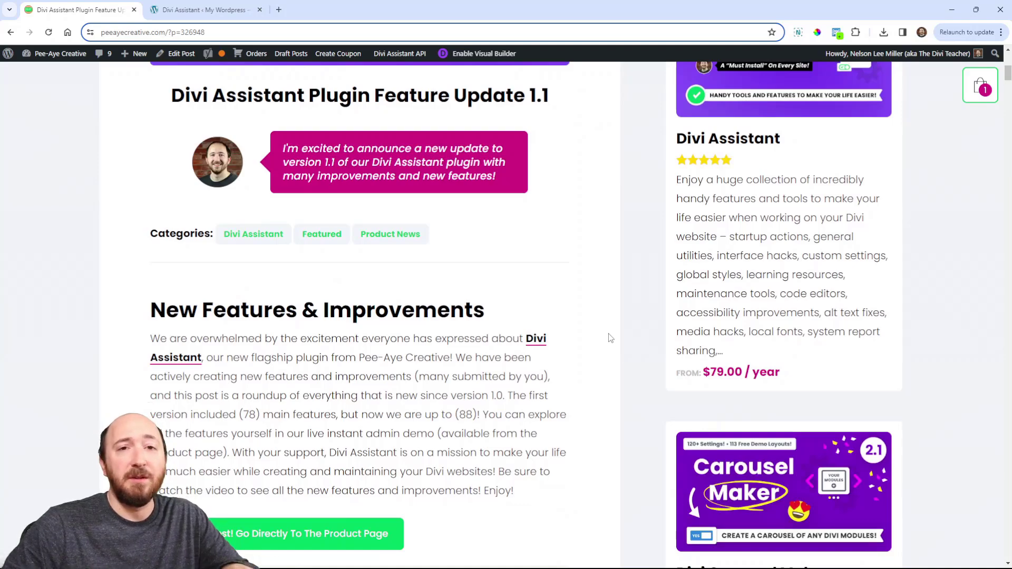
pyautogui.scroll(-6, 592, 346)
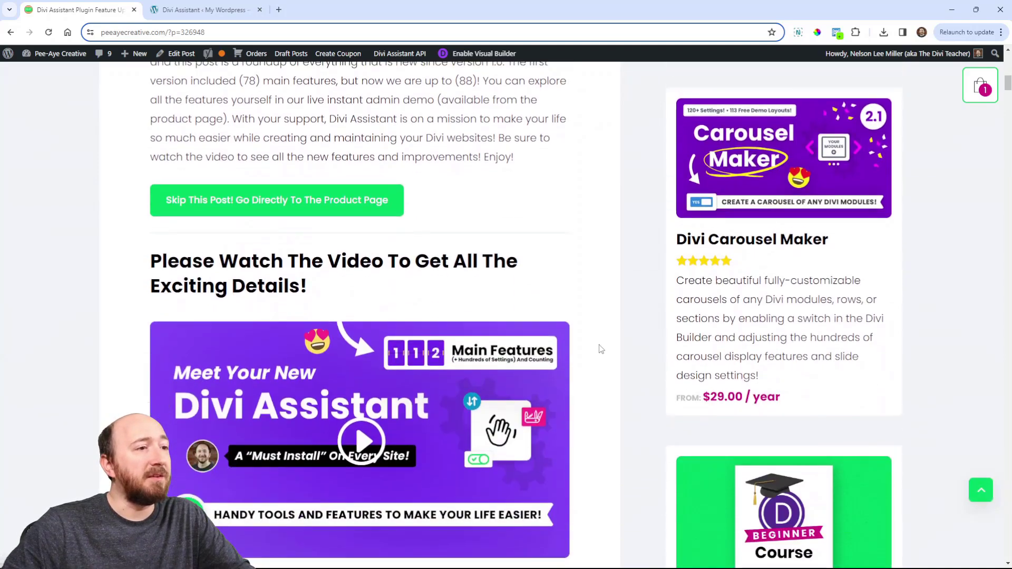
pyautogui.scroll(-7, 601, 349)
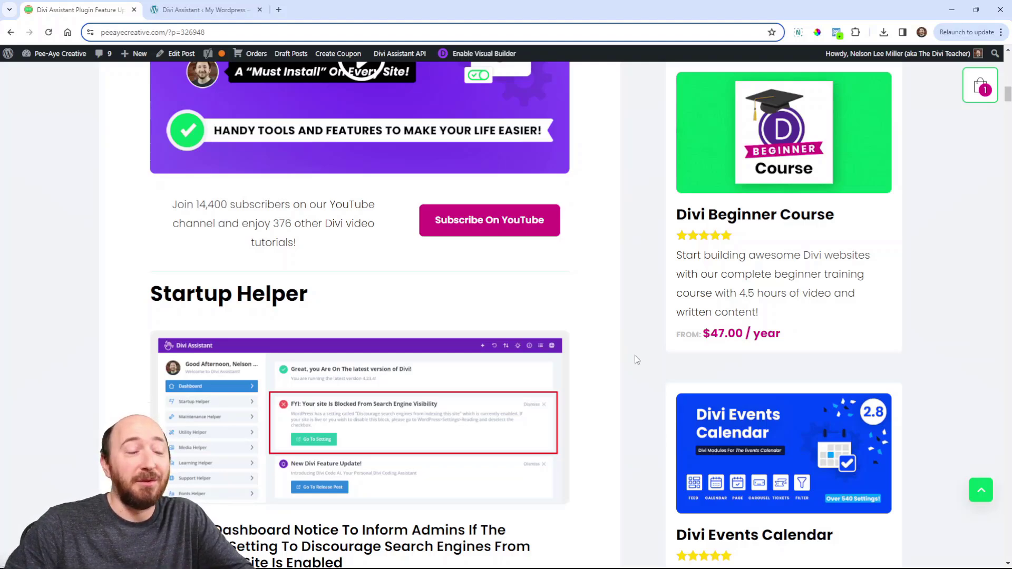
pyautogui.scroll(-4, 643, 359)
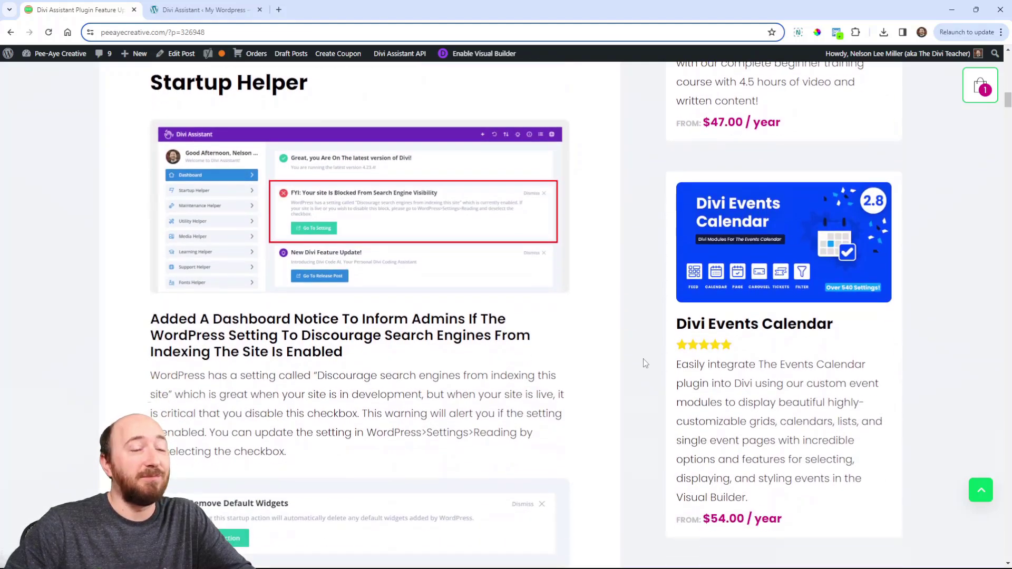
pyautogui.scroll(-2, 643, 364)
pyautogui.scroll(2, 643, 363)
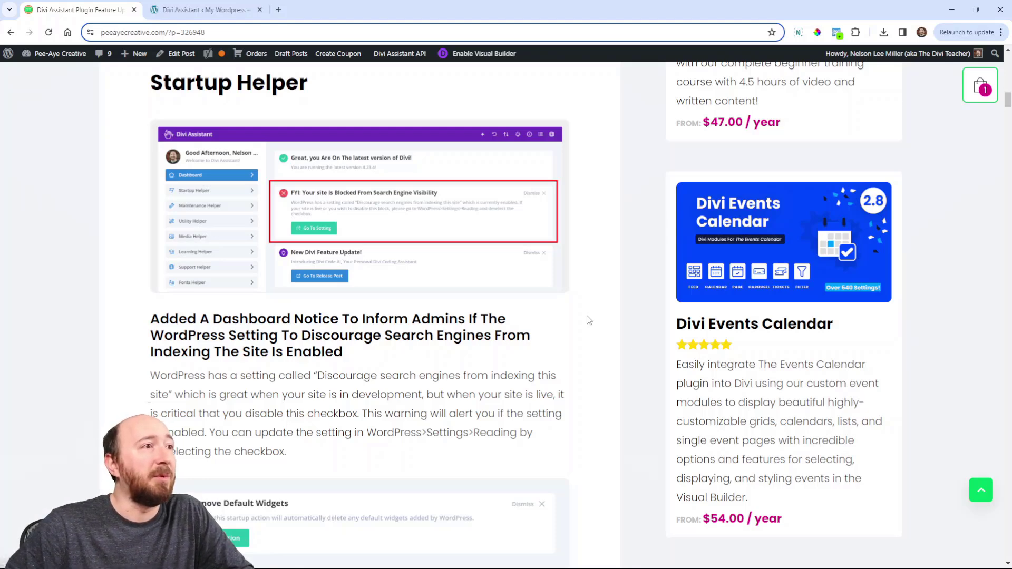
# - Scroll past the dashboard notice to the Remove Default Widgets and Scripts.js sections
pyautogui.scroll(-1, 589, 320)
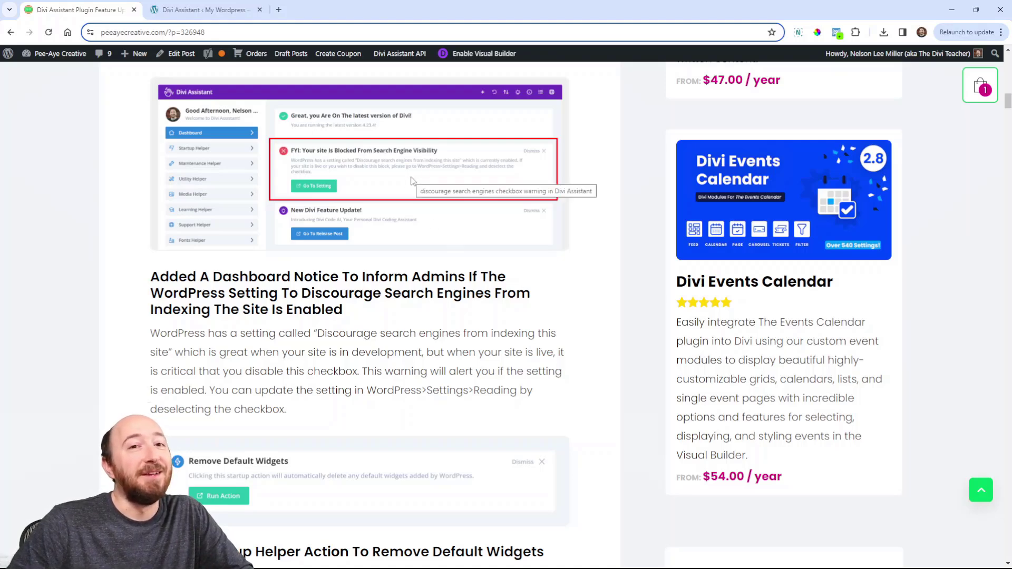
pyautogui.scroll(-6, 422, 306)
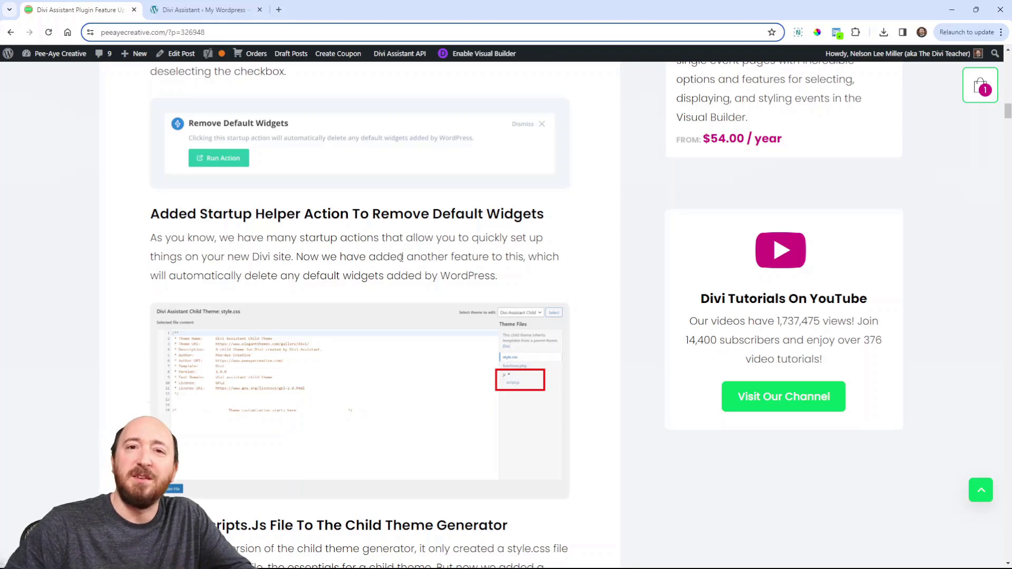
# - Scroll through the error-message section to Added Child Theme Thumbnail Preview And Filename
pyautogui.scroll(-2, 340, 234)
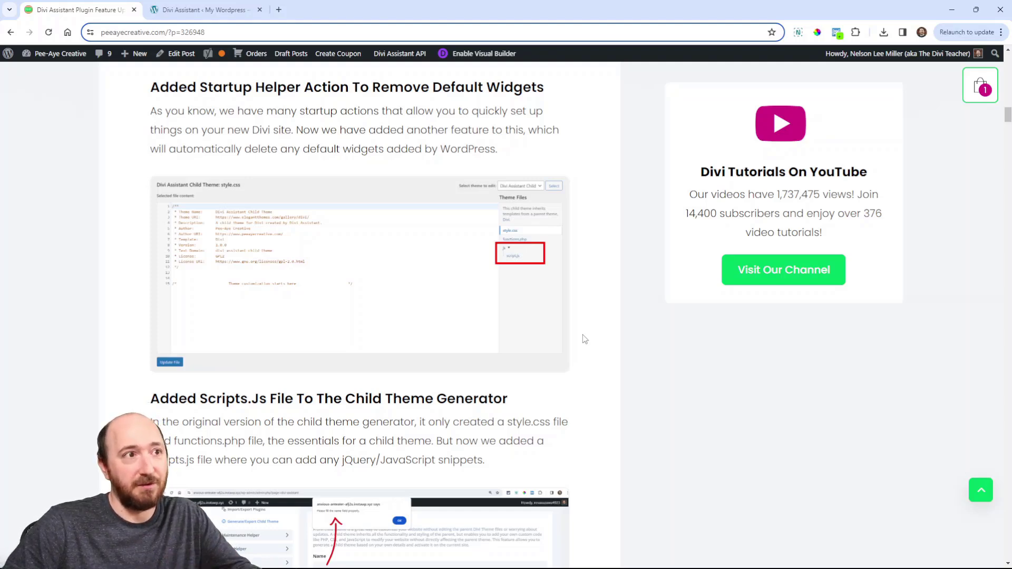
pyautogui.scroll(-4, 561, 335)
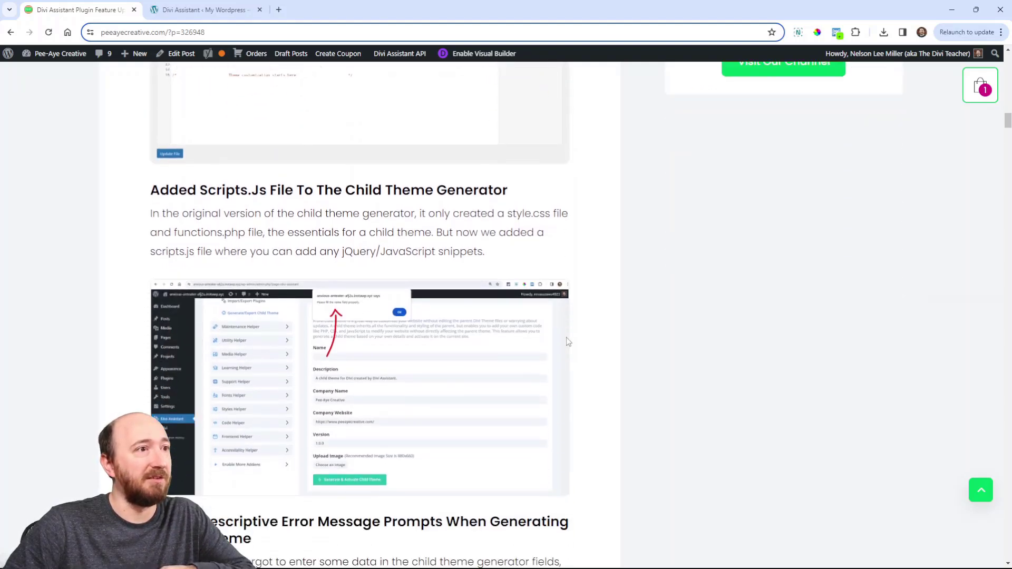
pyautogui.scroll(-4, 568, 341)
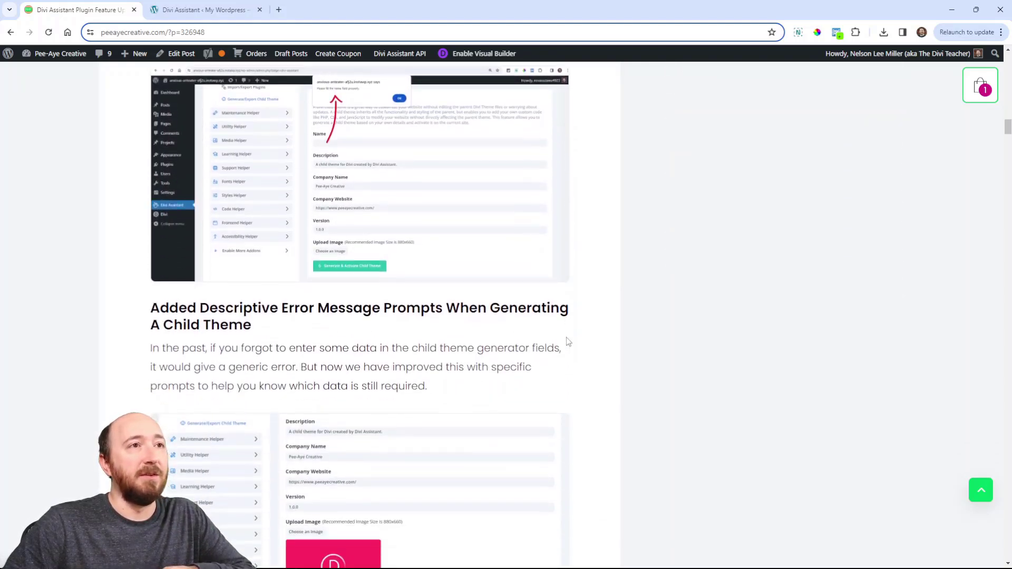
pyautogui.scroll(1, 568, 341)
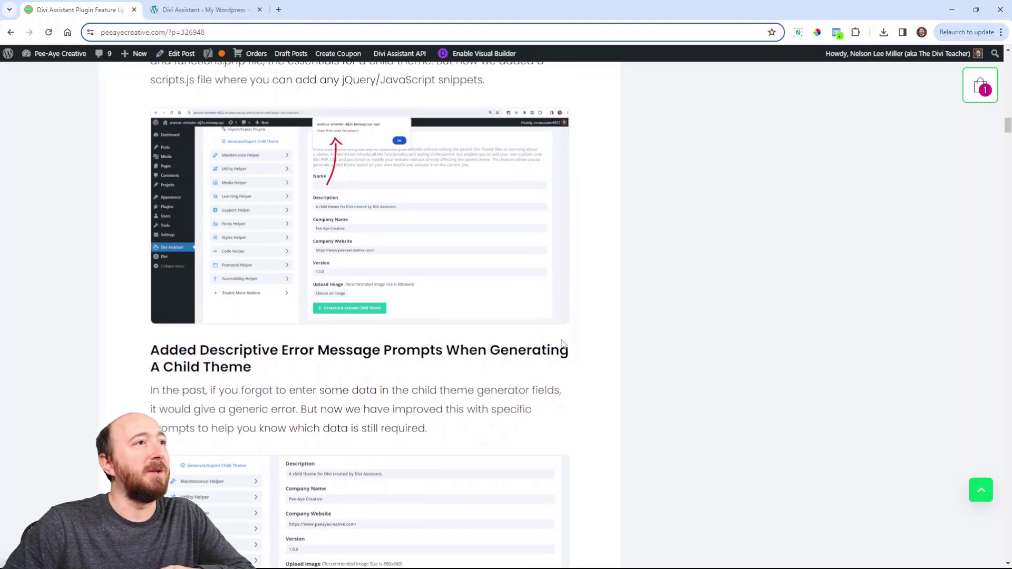
pyautogui.scroll(-1, 410, 372)
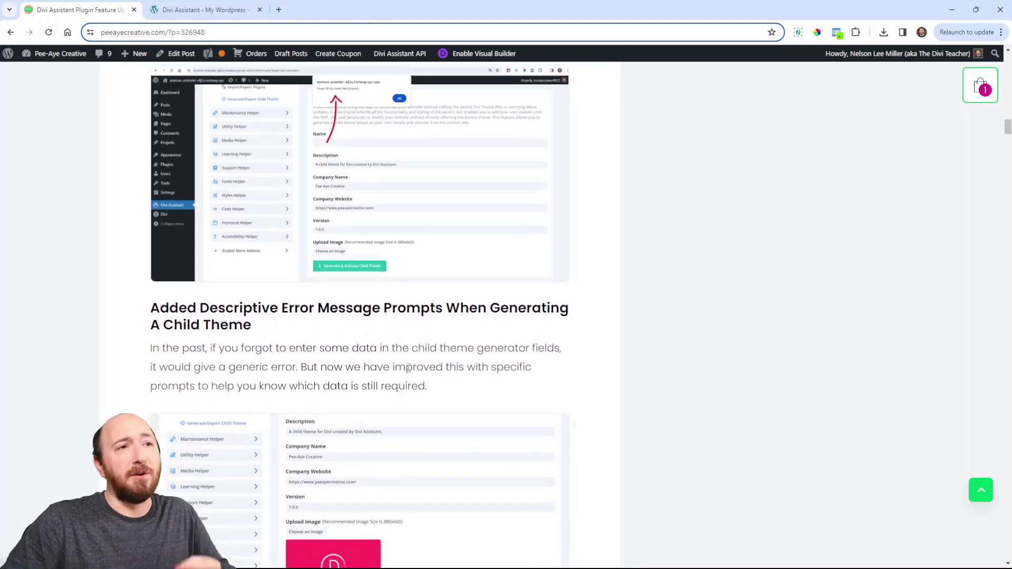
pyautogui.scroll(-1, 416, 371)
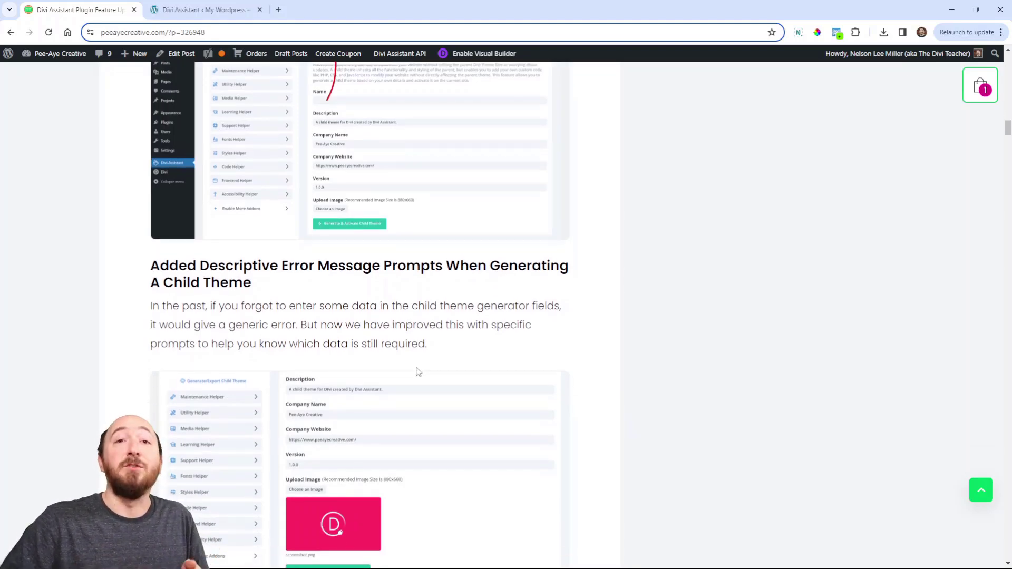
pyautogui.scroll(-6, 418, 372)
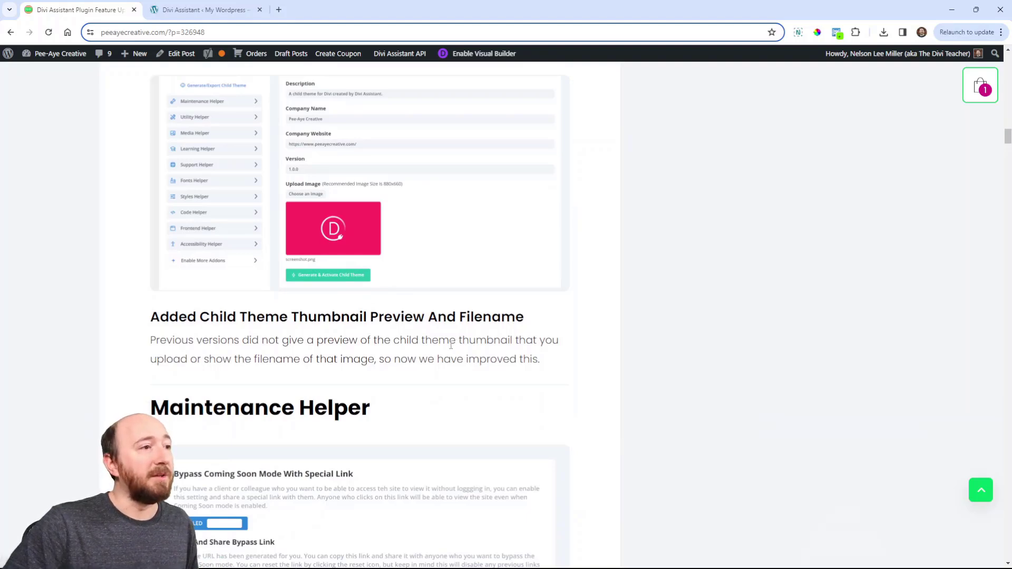
pyautogui.scroll(1, 441, 317)
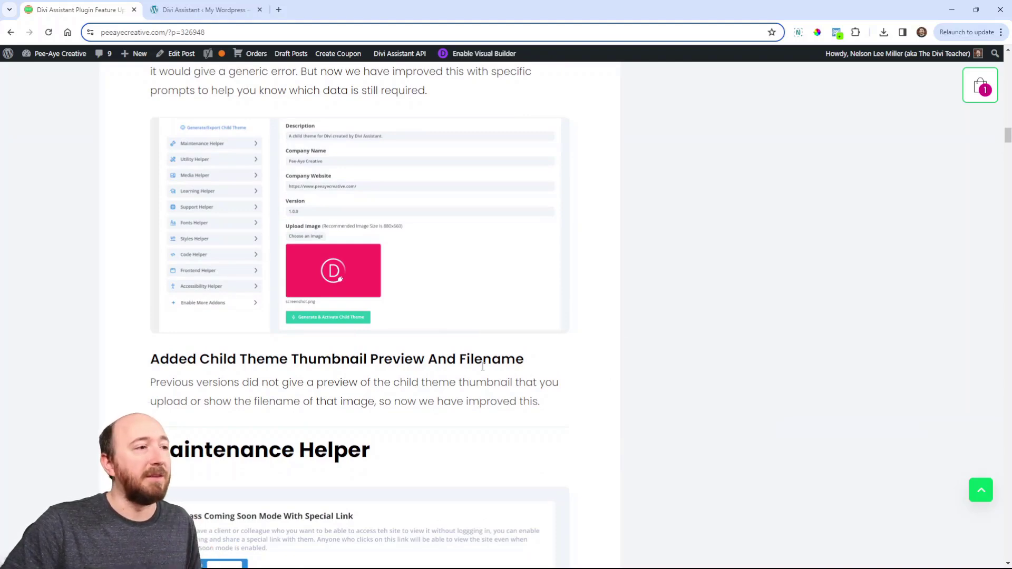
# - Scroll through Maintenance Helper to the Added Buttons To Edit The Selected Layout Or Page section
pyautogui.scroll(-4, 532, 371)
pyautogui.scroll(-2, 569, 371)
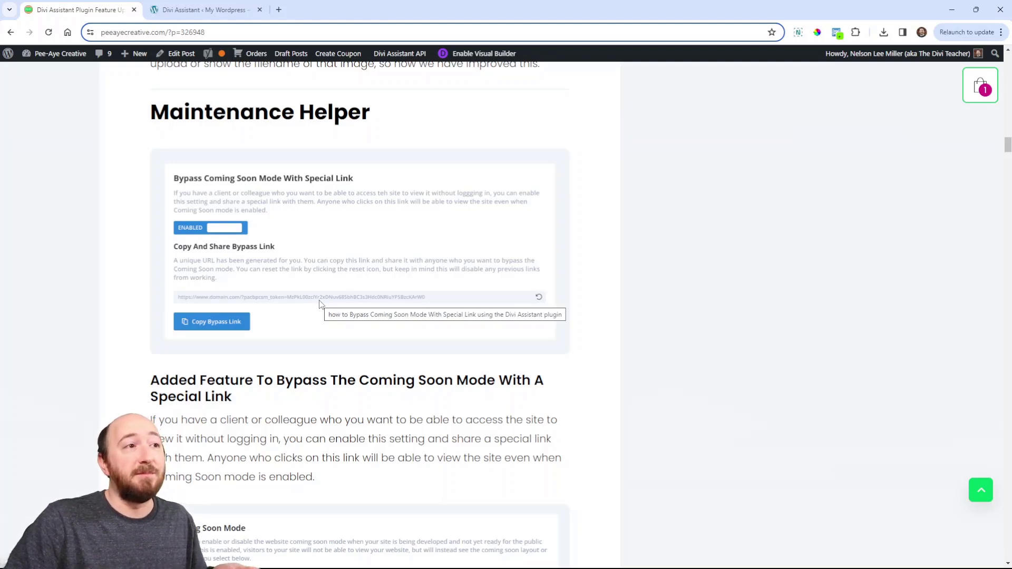
pyautogui.scroll(-8, 354, 314)
pyautogui.scroll(1, 415, 336)
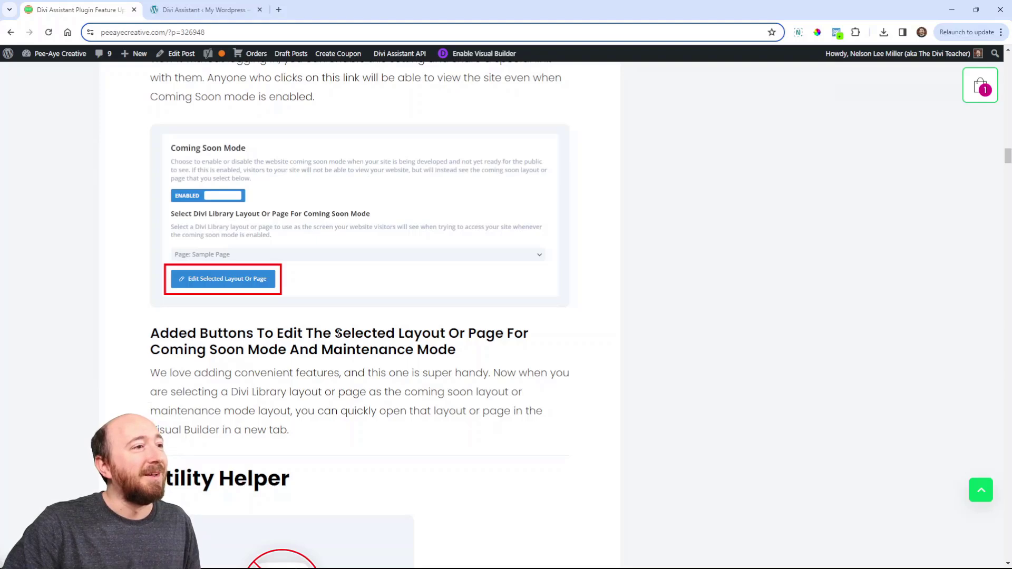
# - Scroll through the Utility Helper features to Swap The Order Of Saved And Global Color Links
pyautogui.scroll(-7, 409, 350)
pyautogui.scroll(-2, 451, 367)
pyautogui.scroll(1, 451, 366)
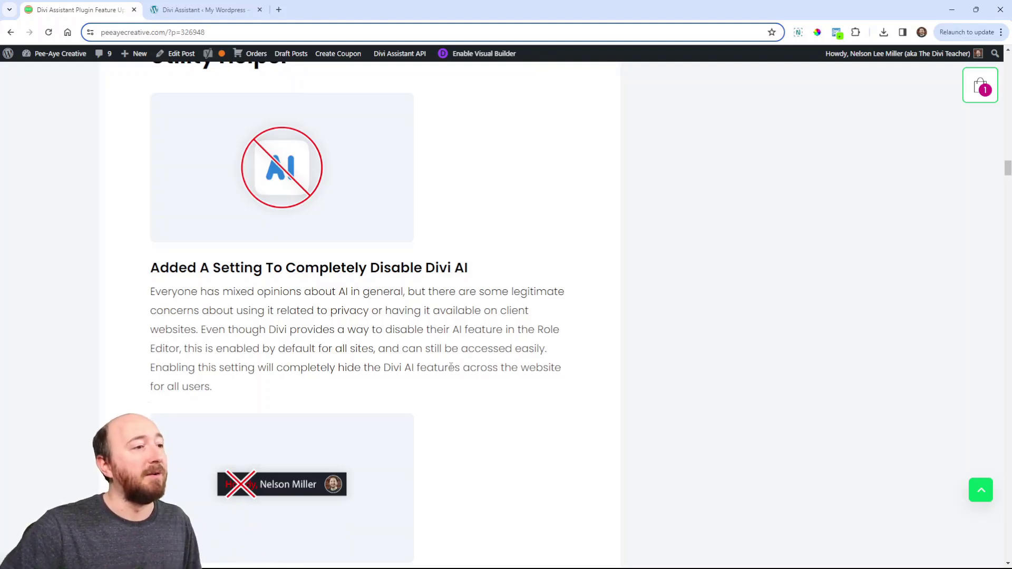
pyautogui.scroll(-6, 489, 393)
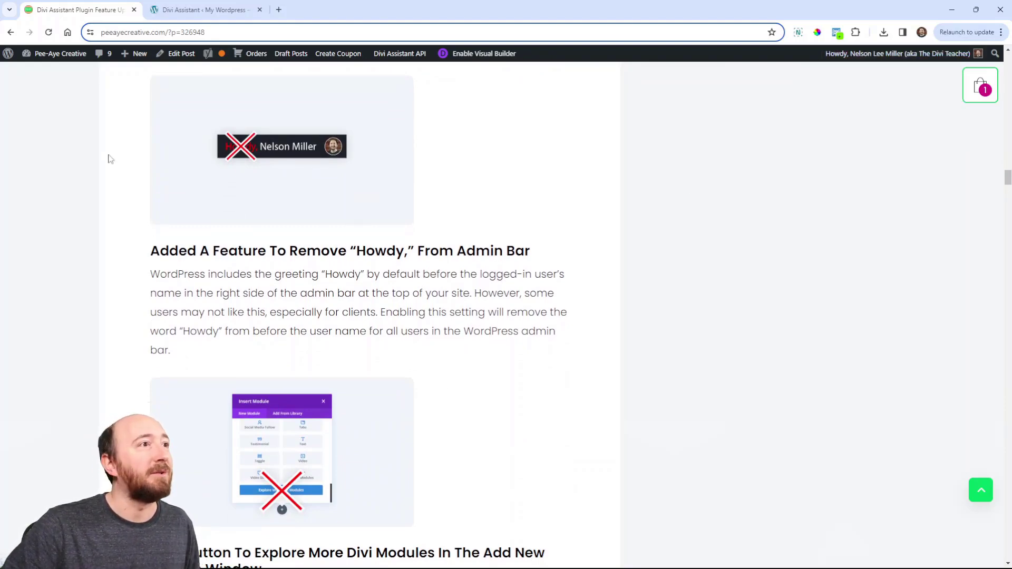
pyautogui.scroll(-3, 473, 235)
pyautogui.scroll(-3, 472, 235)
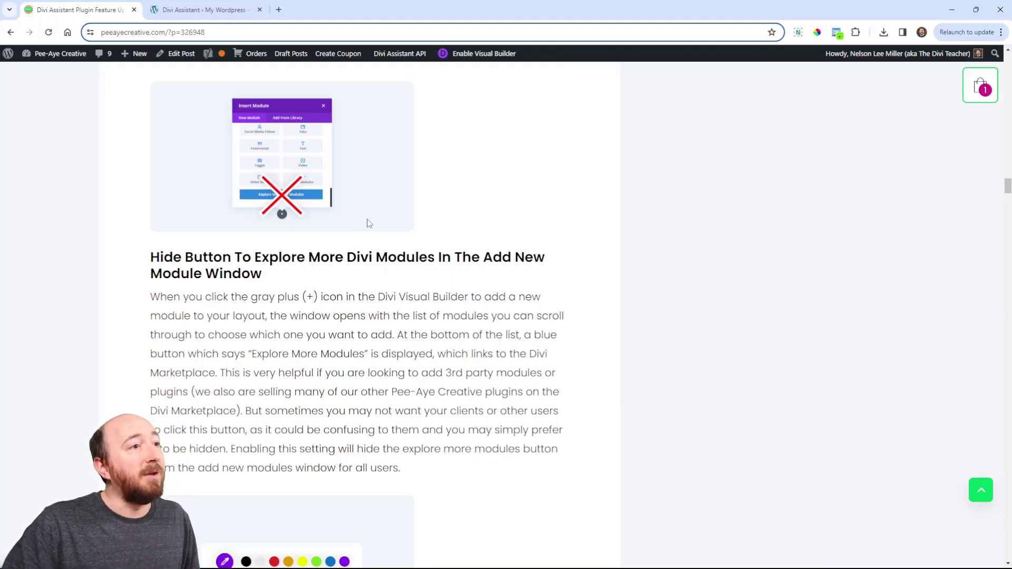
pyautogui.scroll(-1, 518, 334)
pyautogui.scroll(-7, 518, 334)
pyautogui.scroll(1, 497, 344)
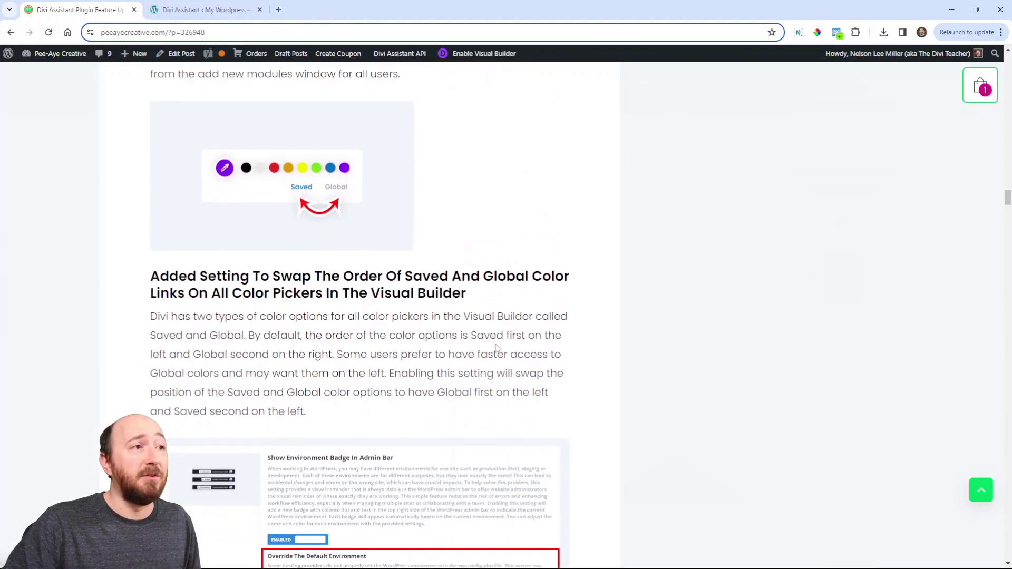
pyautogui.scroll(-1, 421, 264)
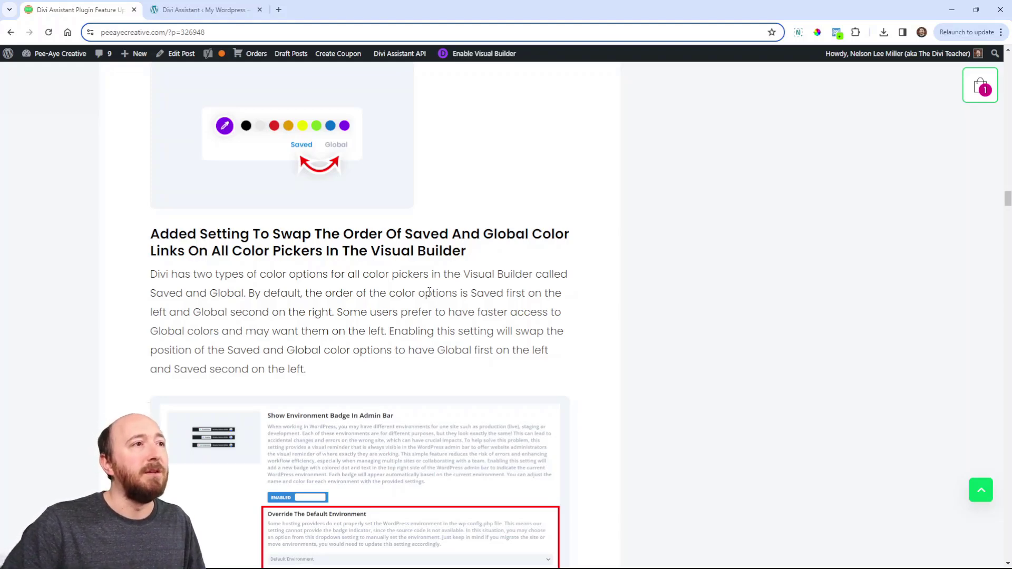
# - Scroll to the 'Added Setting To Override The Default Environment' section
pyautogui.scroll(-5, 455, 334)
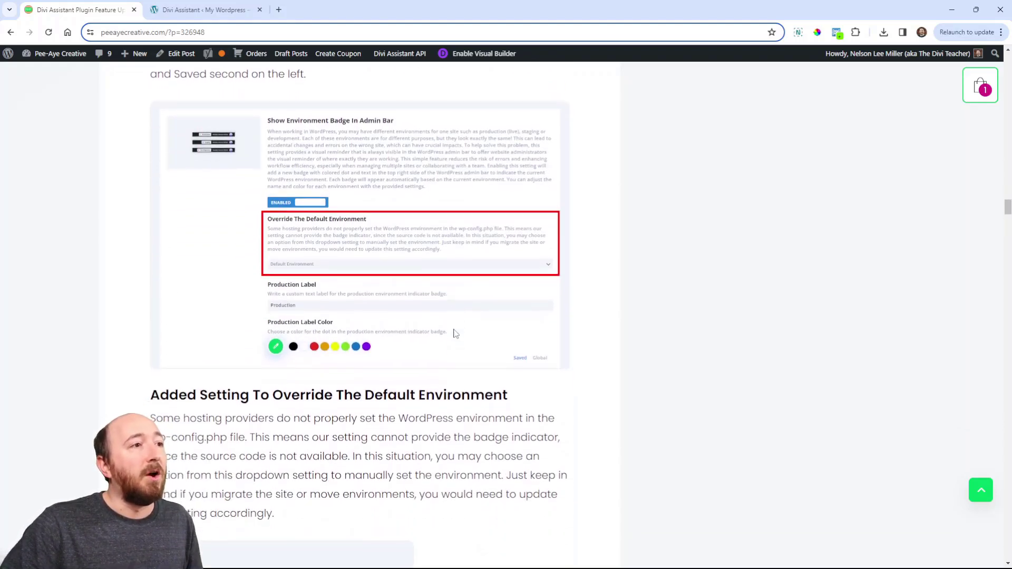
pyautogui.scroll(-1, 455, 334)
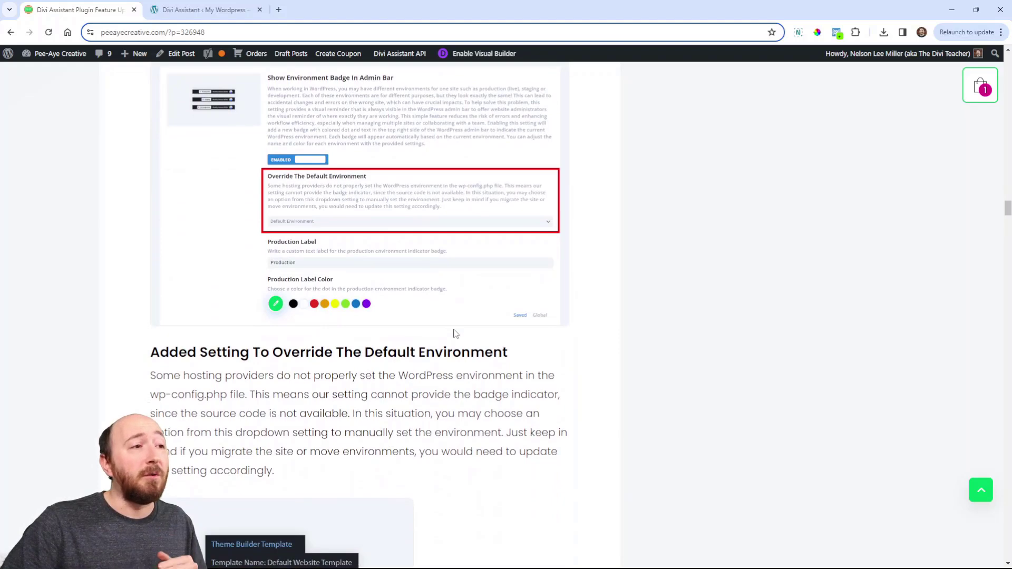
pyautogui.scroll(-2, 456, 333)
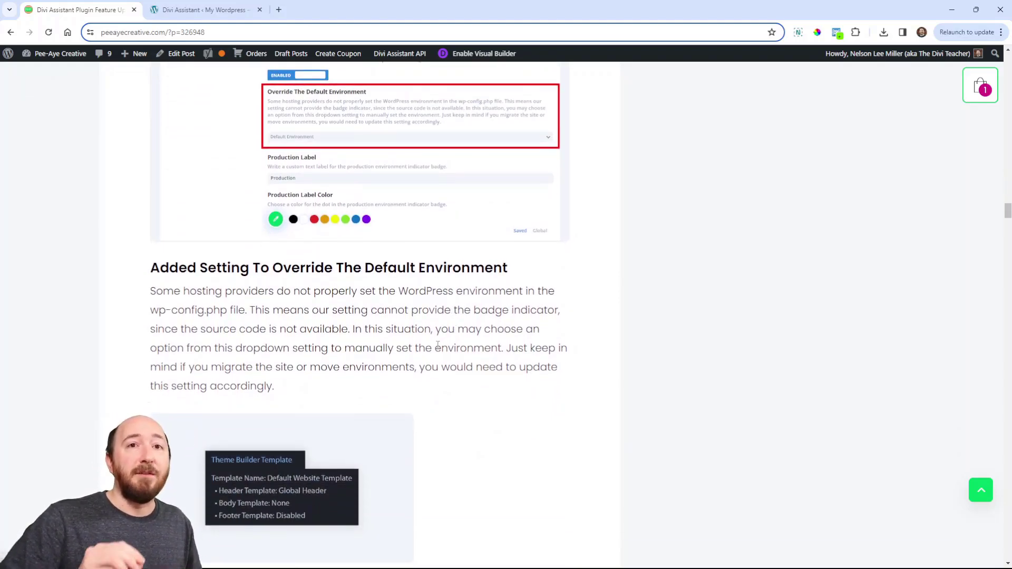
pyautogui.scroll(3, 437, 345)
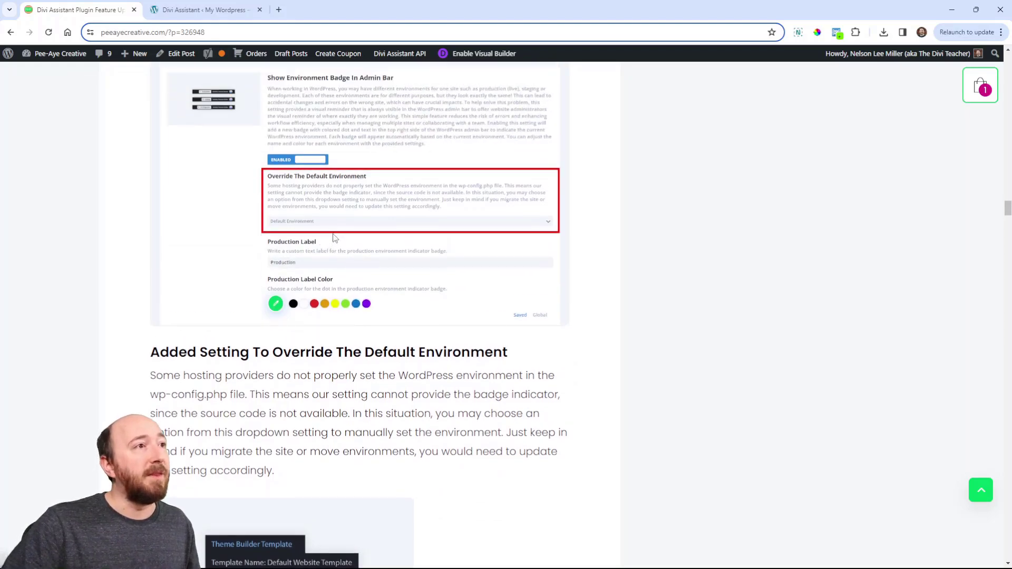
pyautogui.scroll(-2, 435, 278)
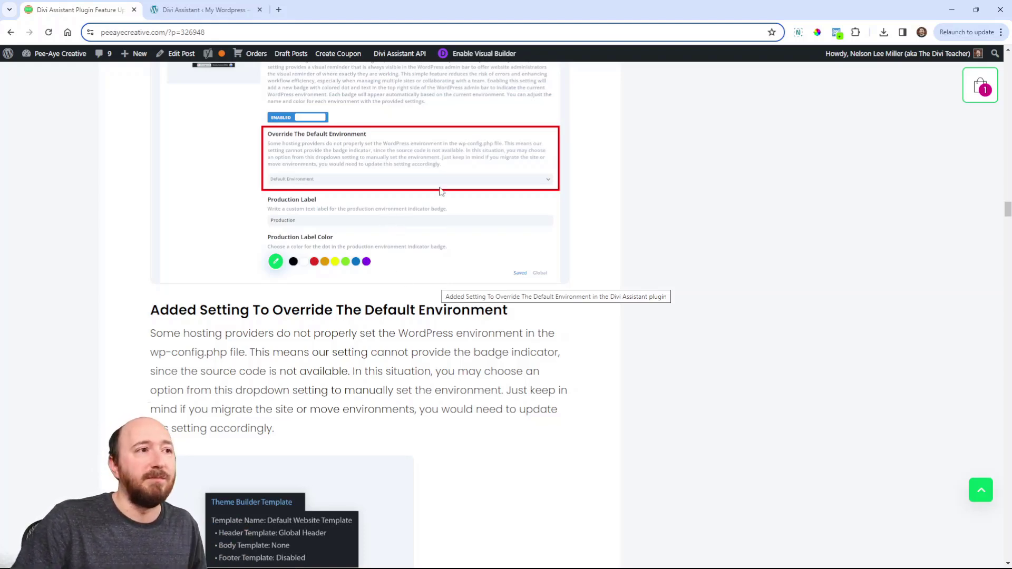
# - Scroll past the Theme Builder Templates section to the Enable SVG Uploads screenshots
pyautogui.scroll(-6, 459, 219)
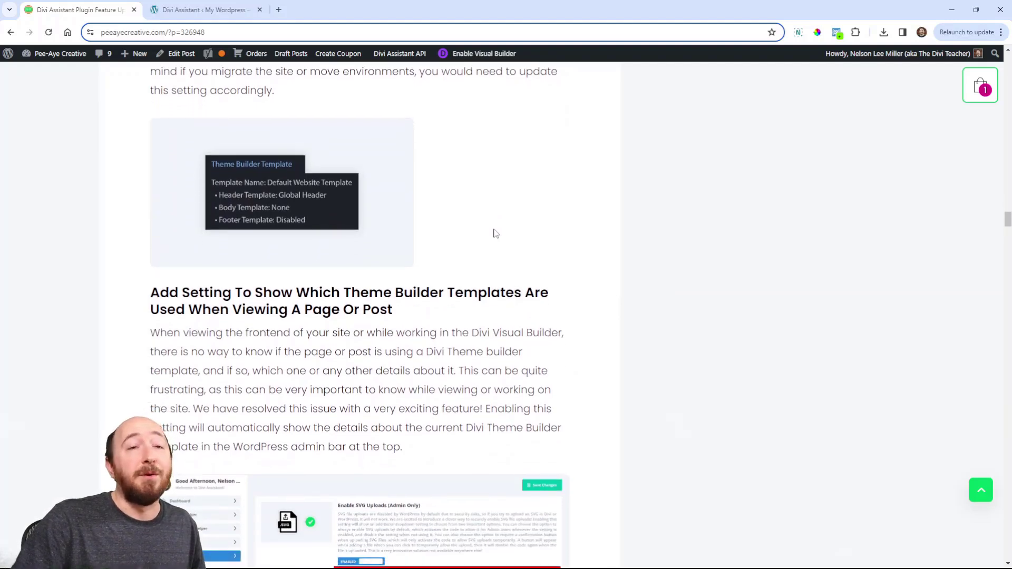
pyautogui.scroll(-1, 492, 235)
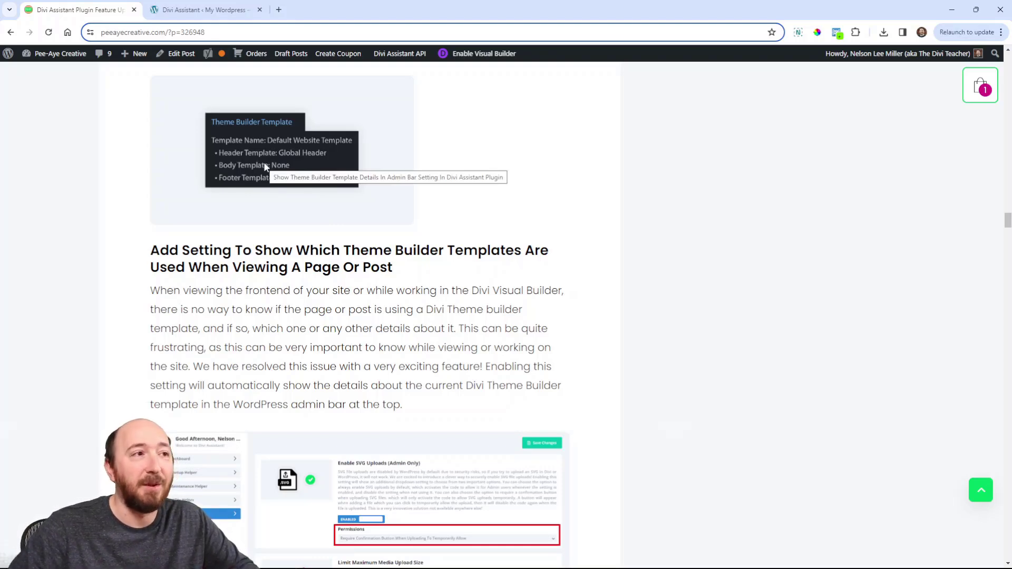
pyautogui.scroll(-5, 534, 285)
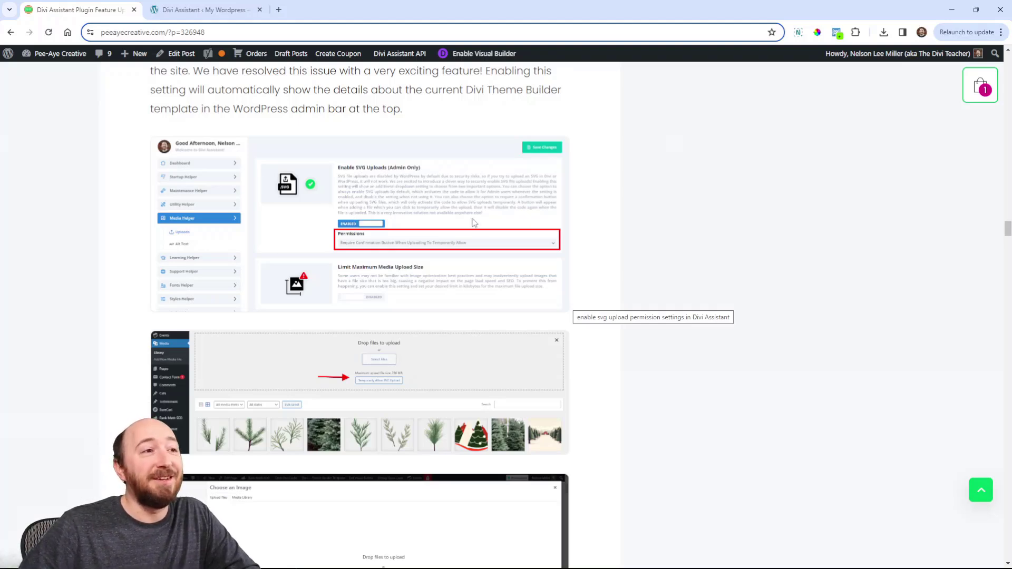
# - In the Divi Assistant admin, toggle SVG uploads in Media Helper and try the always-allow permission
pyautogui.click(194, 11)
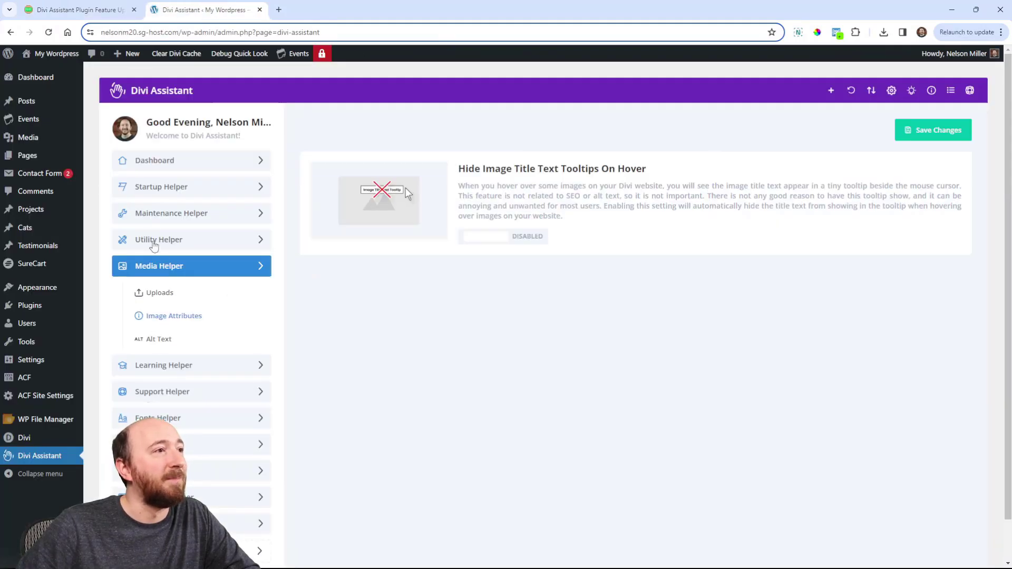
pyautogui.click(154, 244)
pyautogui.click(161, 391)
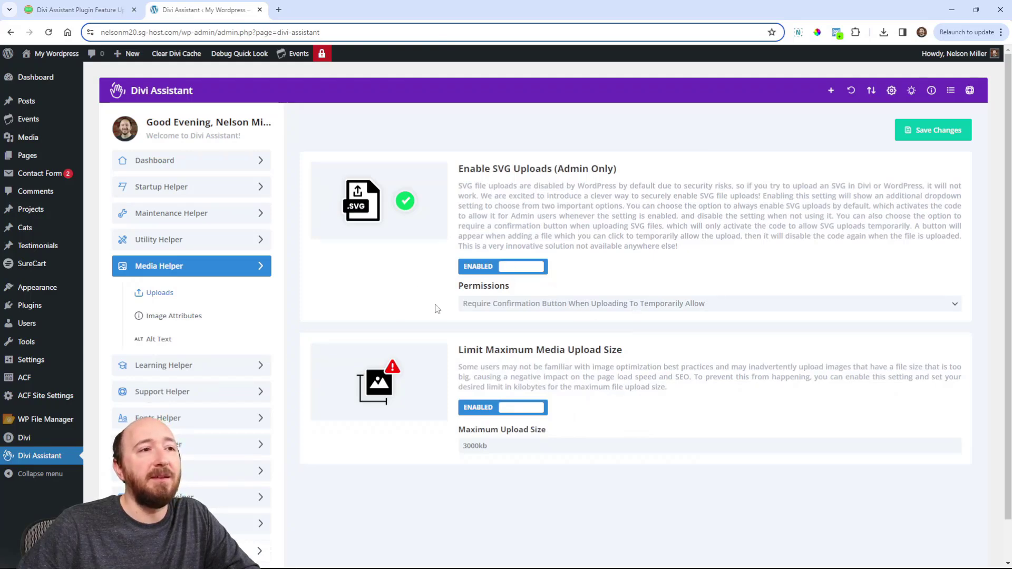
pyautogui.click(507, 267)
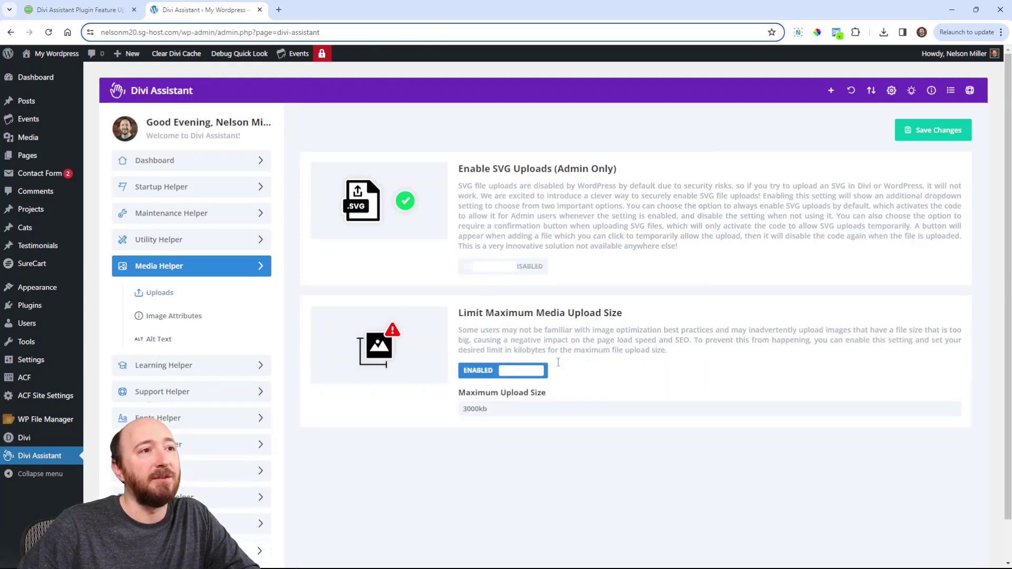
pyautogui.click(500, 268)
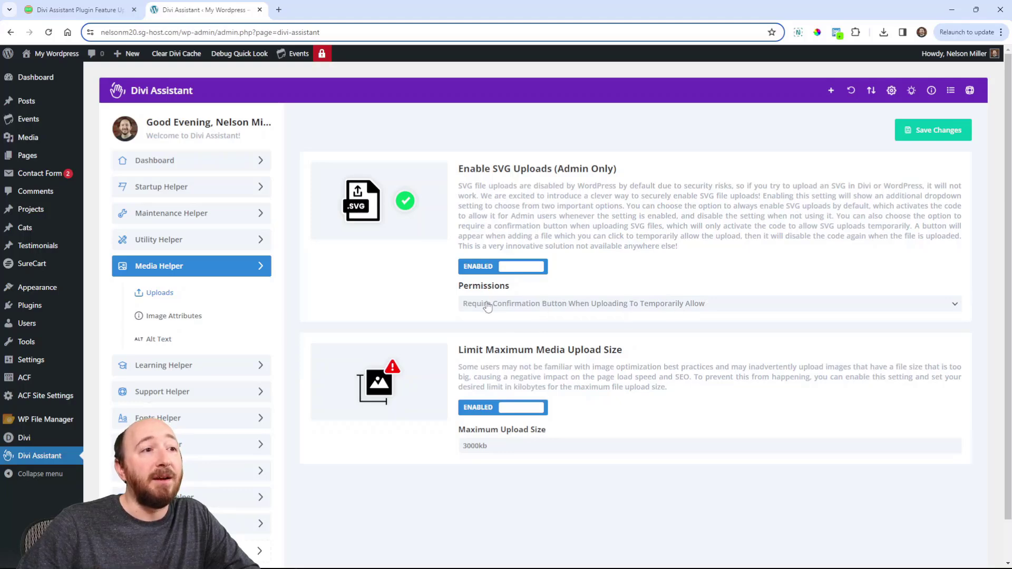
pyautogui.click(627, 306)
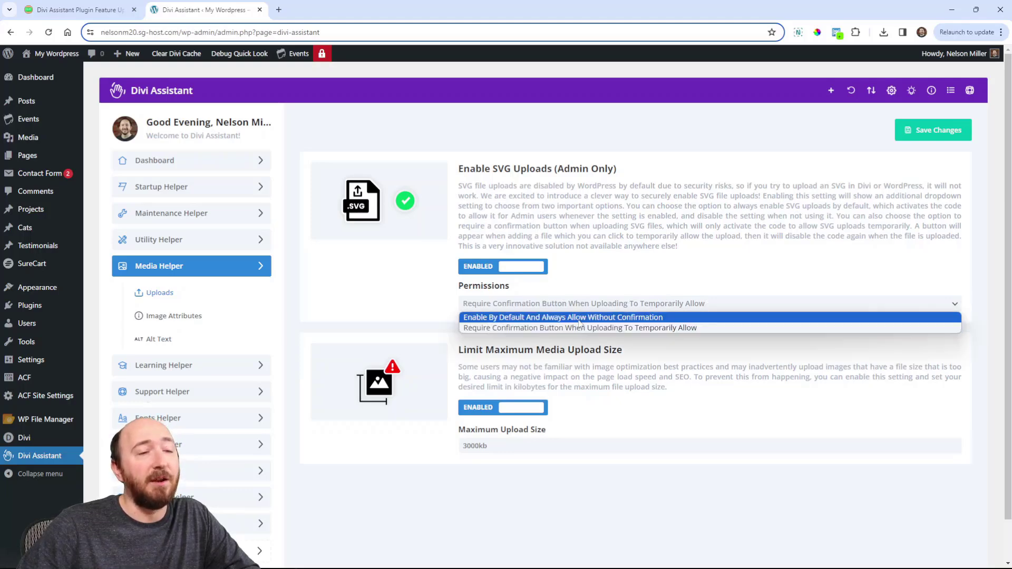
pyautogui.click(482, 318)
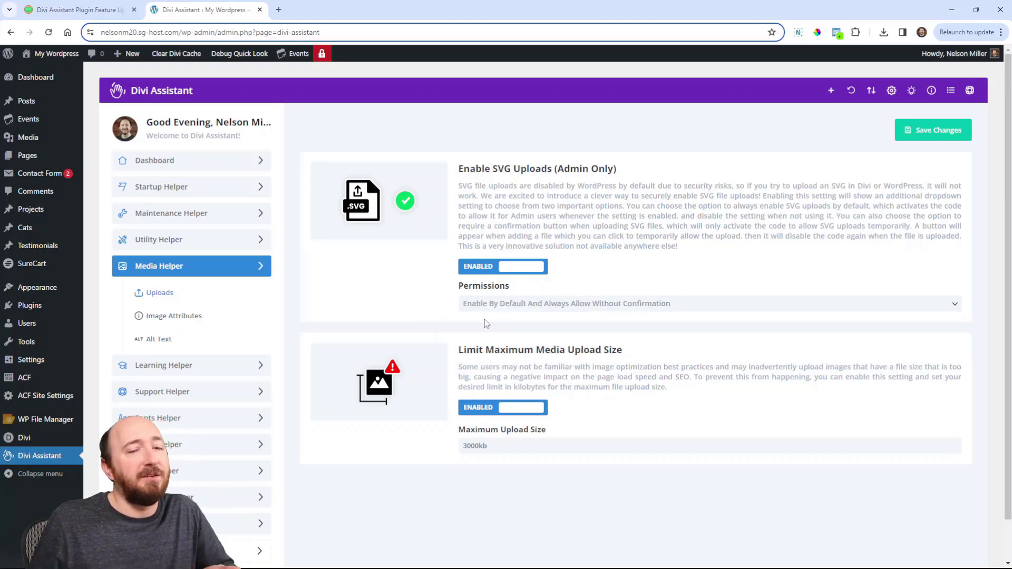
# - Re-enable SVG uploads, set permissions to Require Confirmation Button, and save changes
pyautogui.click(505, 266)
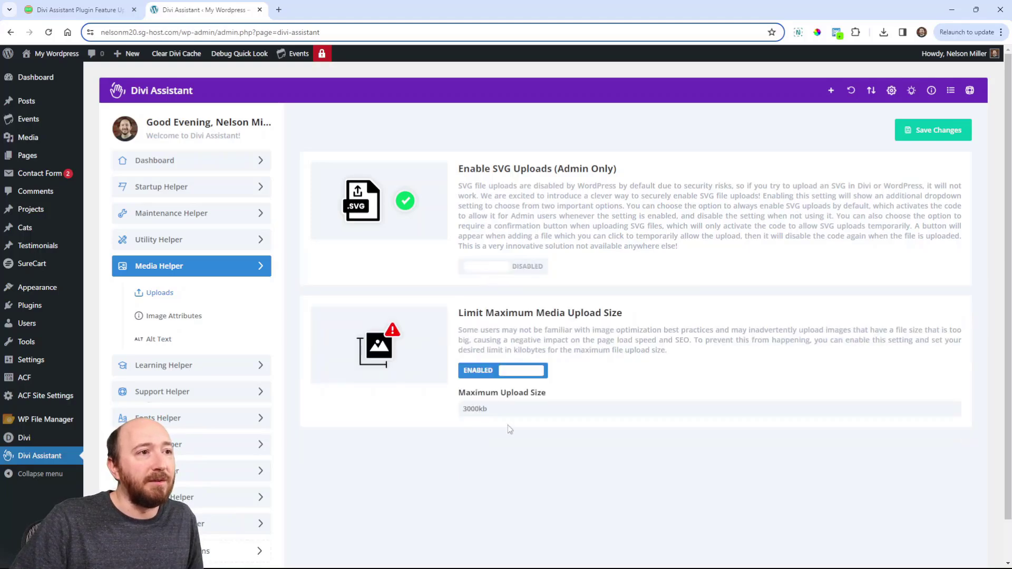
pyautogui.click(494, 267)
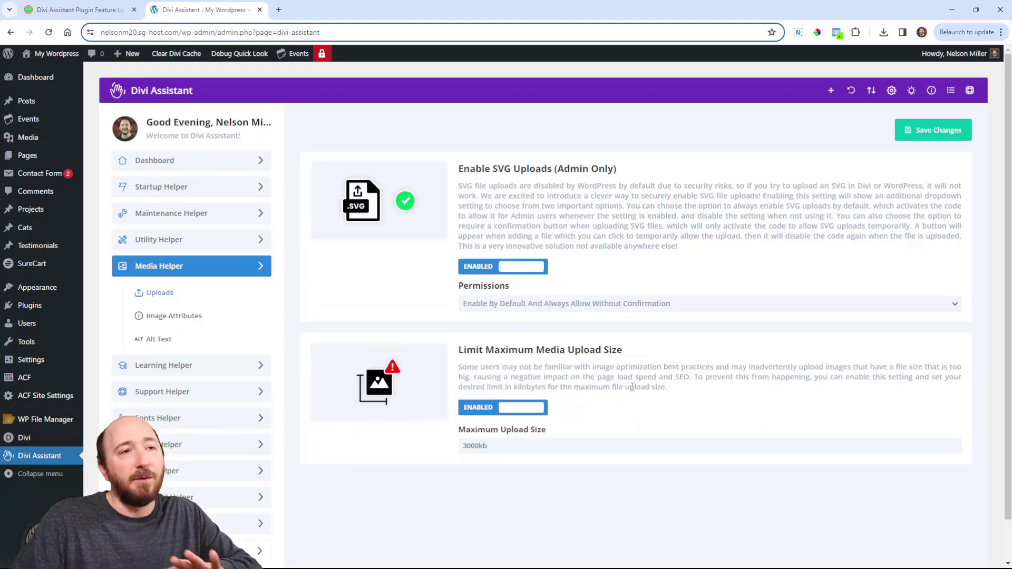
pyautogui.click(483, 268)
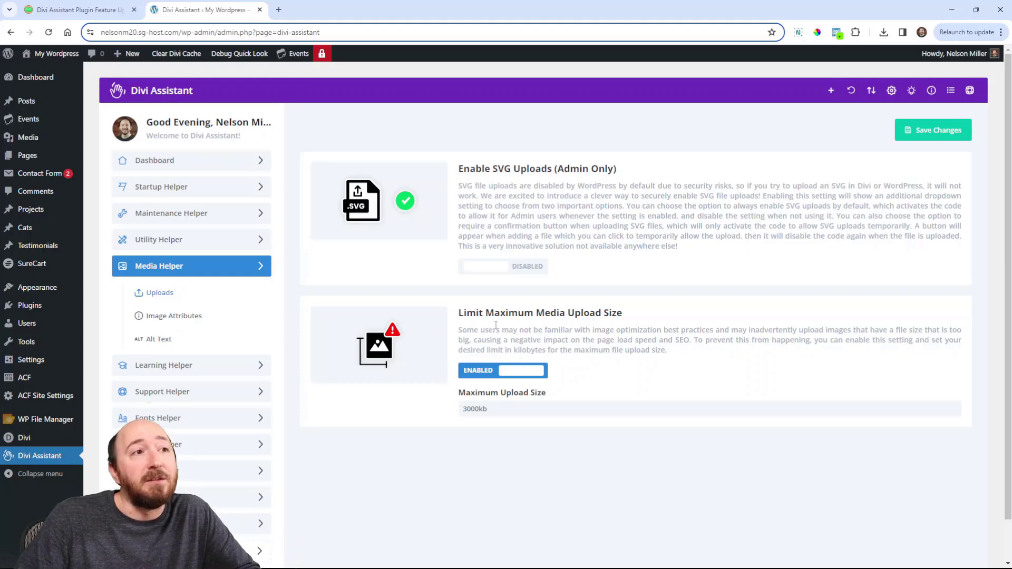
pyautogui.click(487, 267)
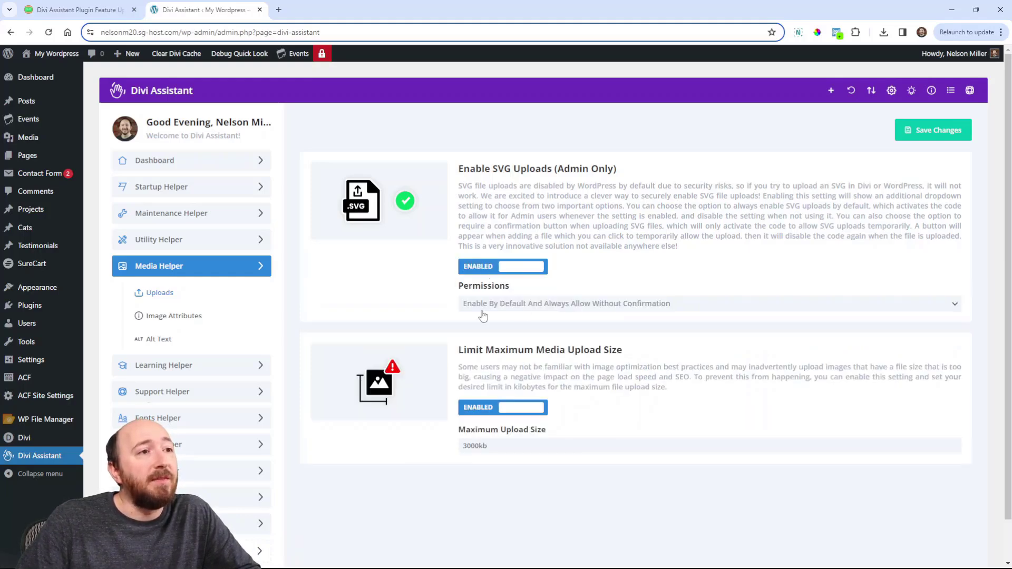
pyautogui.click(543, 306)
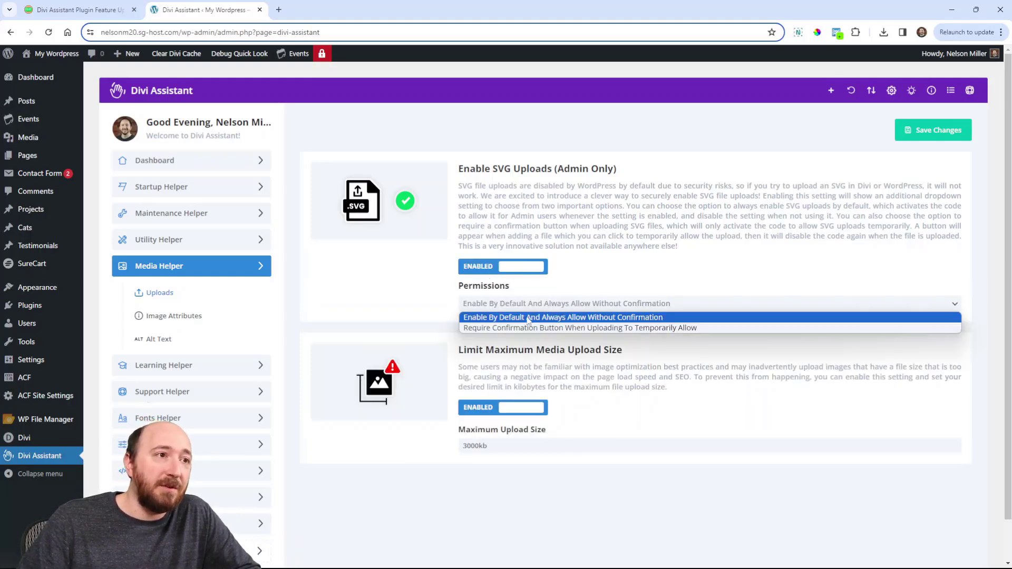
pyautogui.click(490, 328)
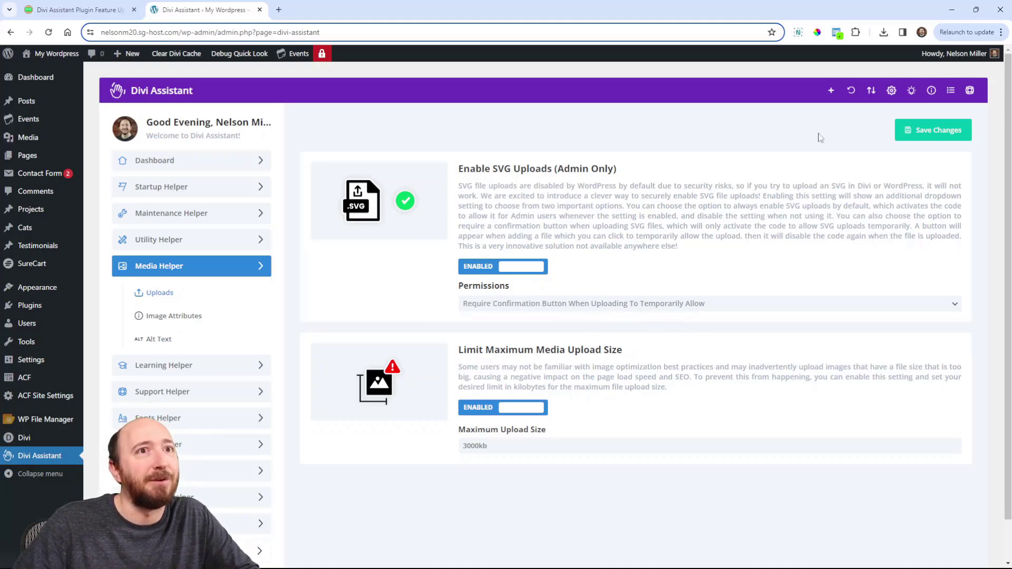
pyautogui.click(929, 133)
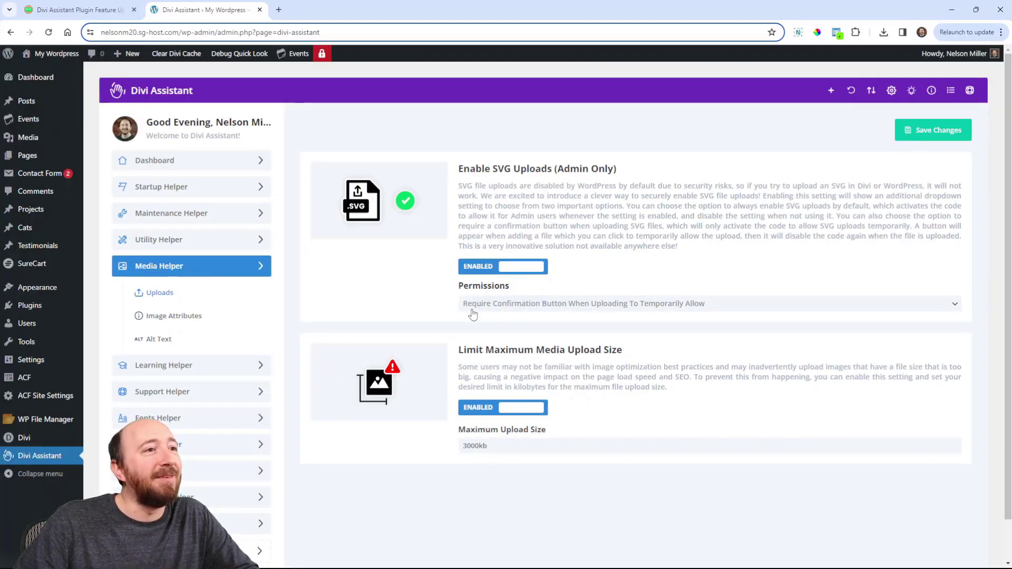
pyautogui.click(919, 135)
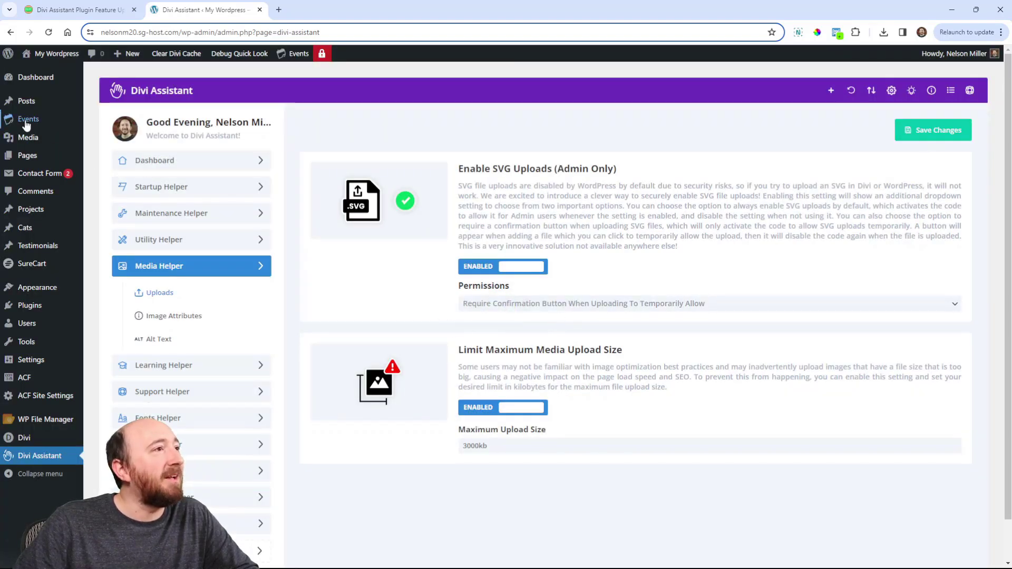
# - Open the Media Library with its Add New Media File upload area
pyautogui.moveTo(23, 139)
pyautogui.click(113, 155)
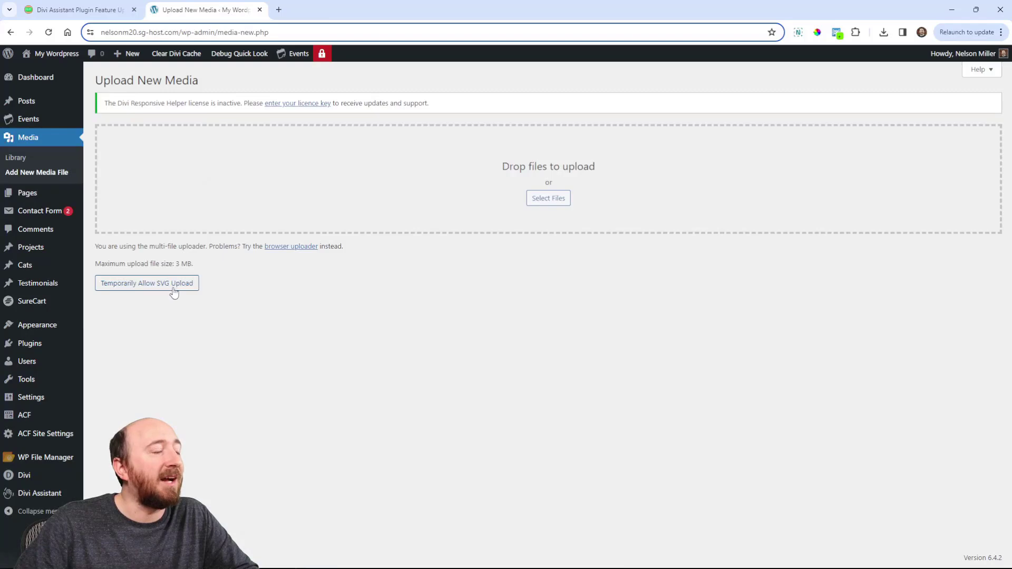
pyautogui.click(19, 159)
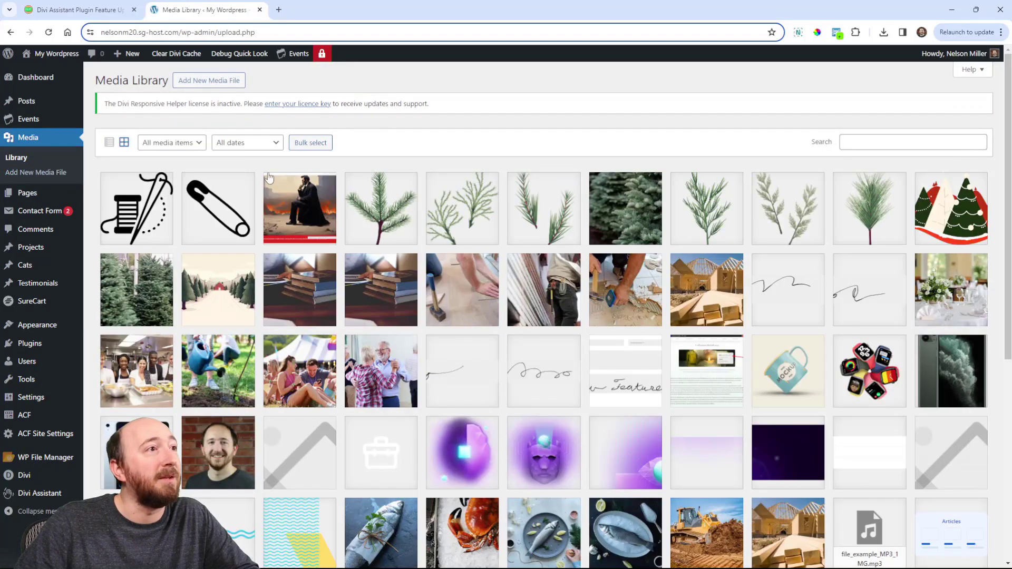
pyautogui.click(215, 83)
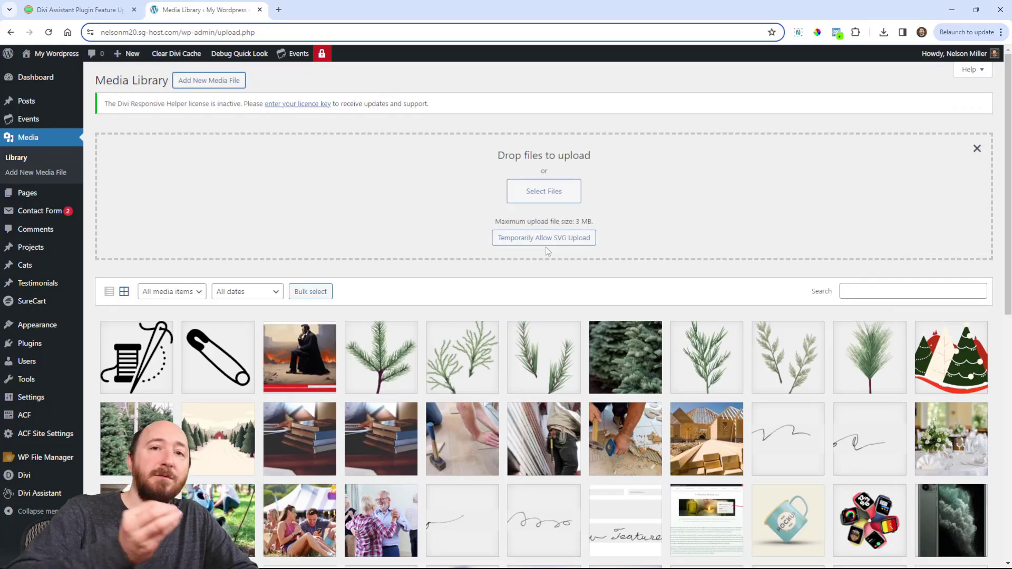
# - Temporarily allow SVG uploads, then open and cancel the file picker
pyautogui.click(527, 240)
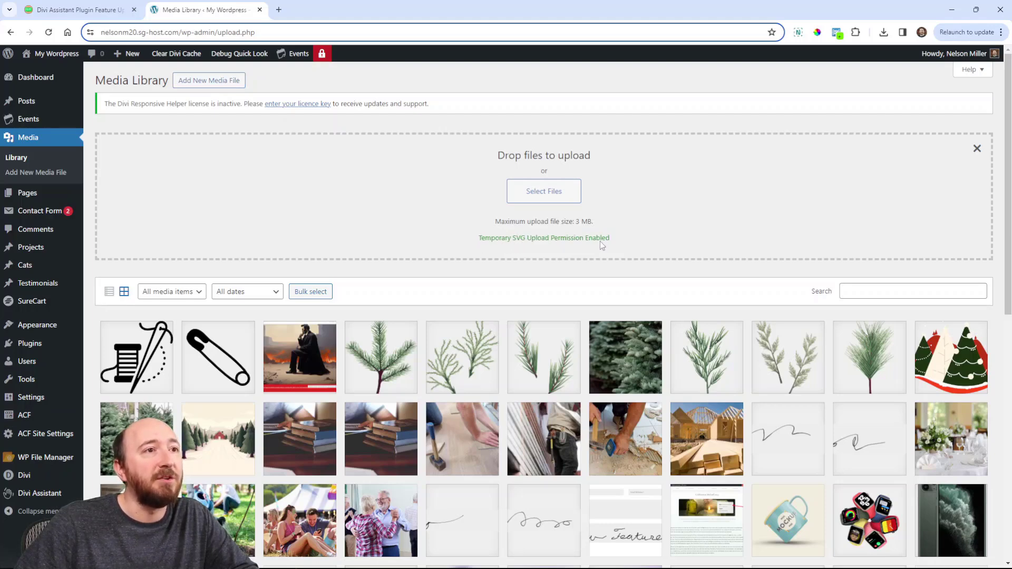
pyautogui.click(535, 200)
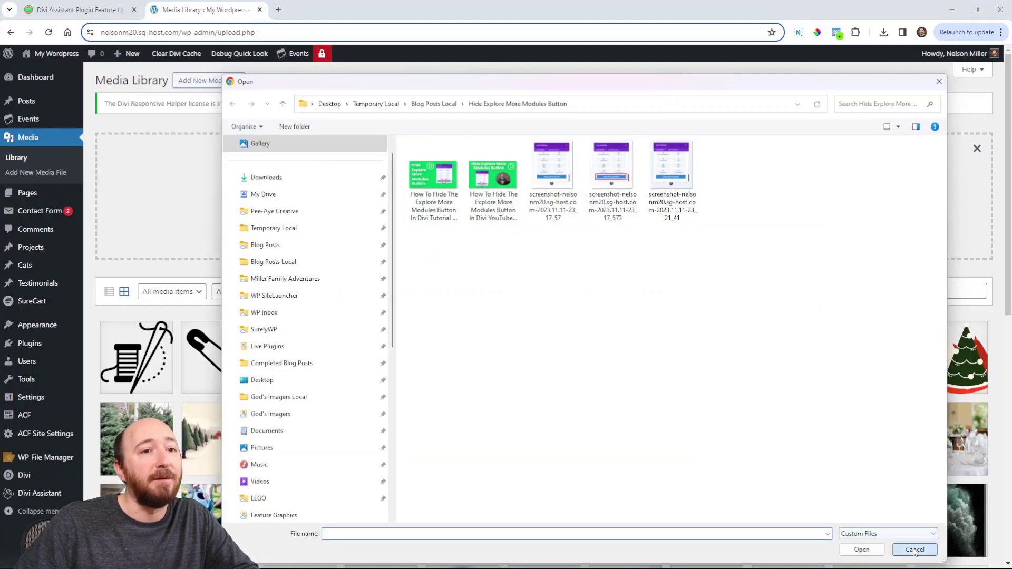
pyautogui.click(915, 550)
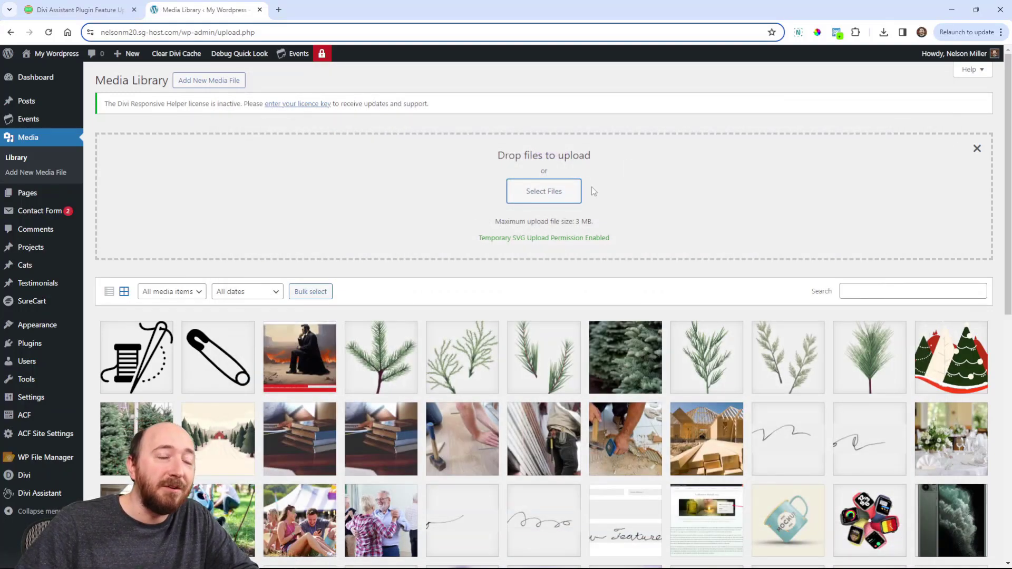
pyautogui.moveTo(479, 239); pyautogui.dragTo(616, 240)
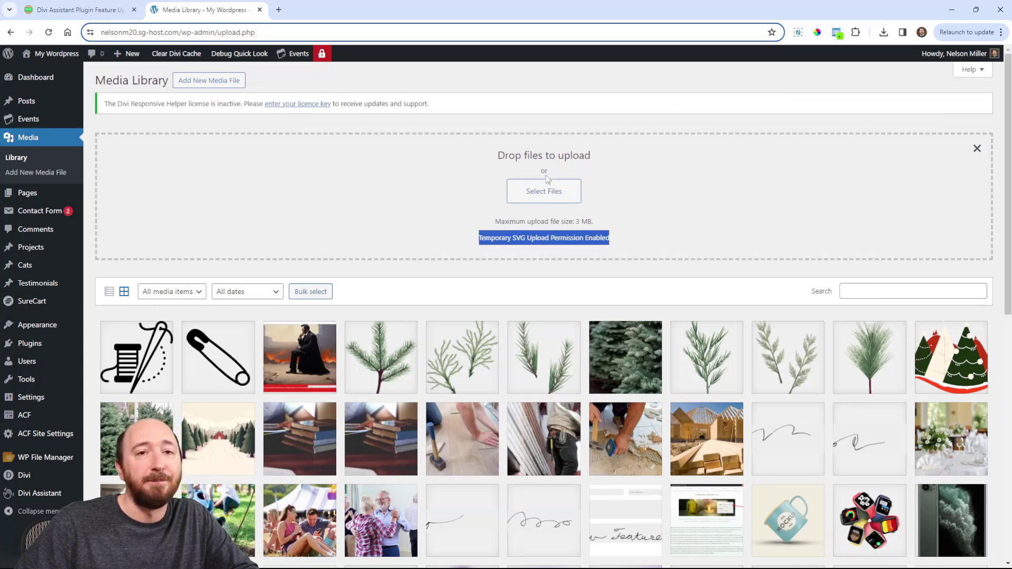
pyautogui.click(684, 227)
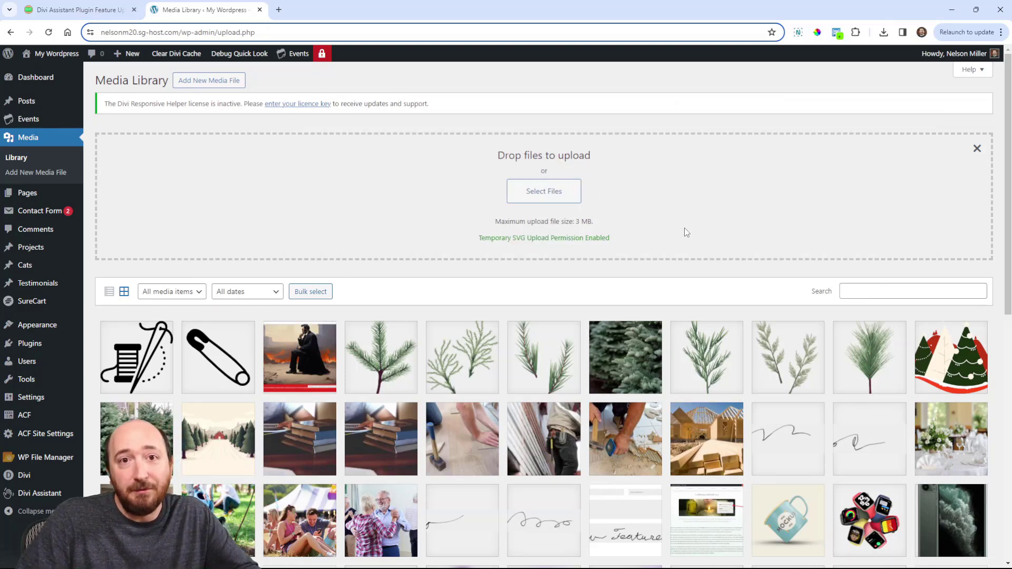
# - Return to the release post and scroll past the Media and Fonts Helper sections to the font-weights list
pyautogui.click(91, 17)
pyautogui.scroll(-4, 474, 291)
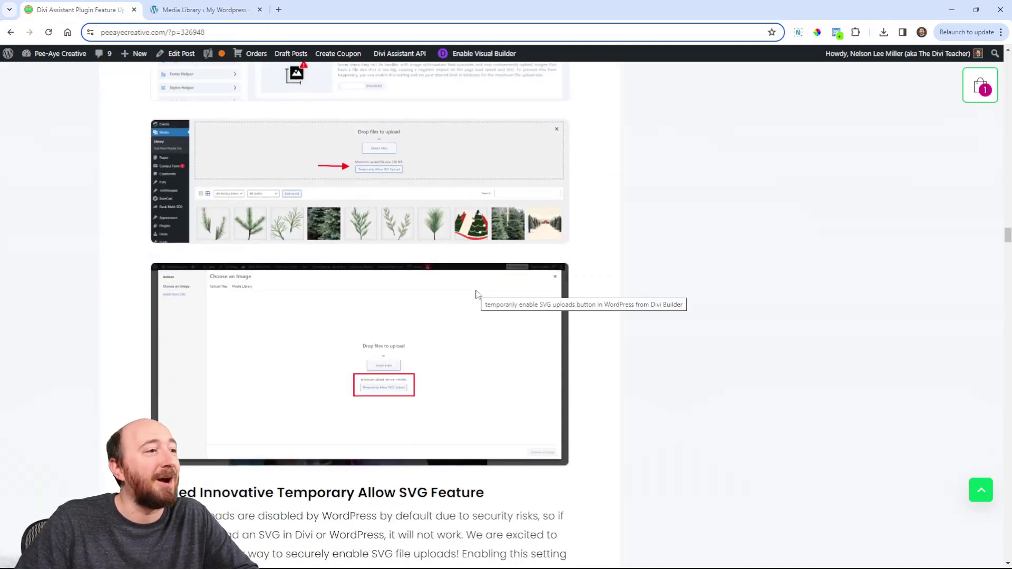
pyautogui.scroll(-2, 476, 294)
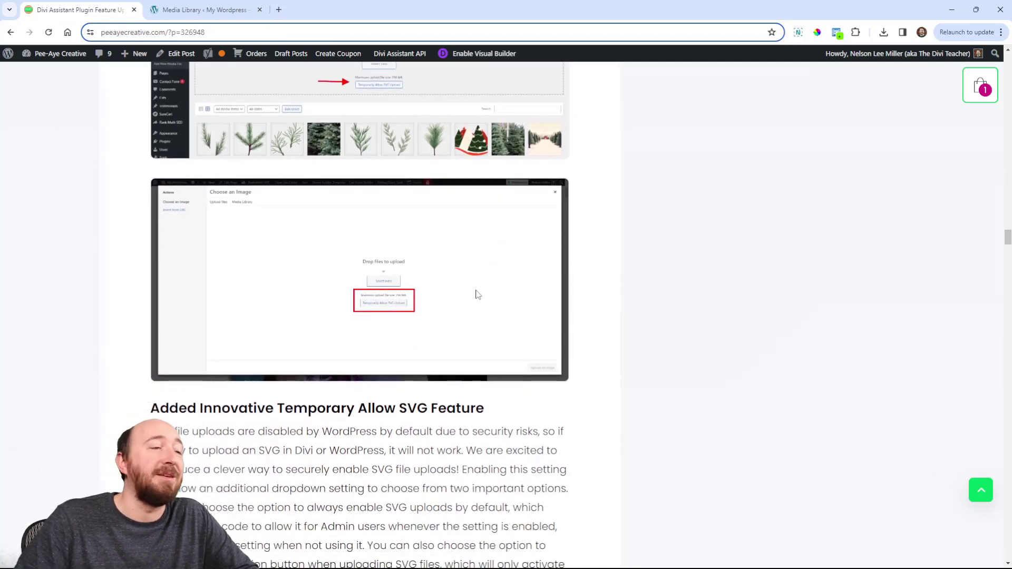
pyautogui.scroll(-4, 477, 294)
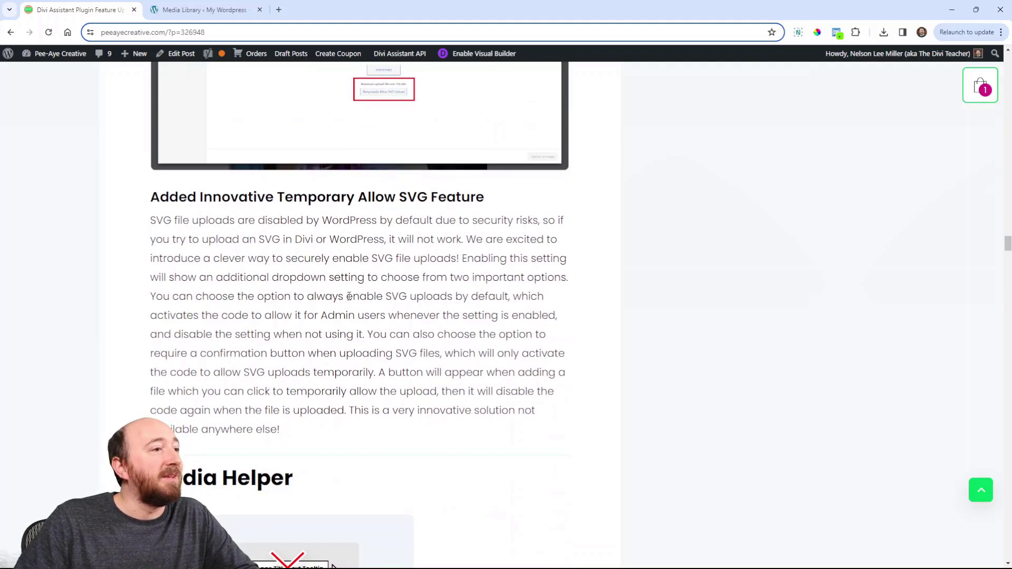
pyautogui.scroll(-7, 497, 278)
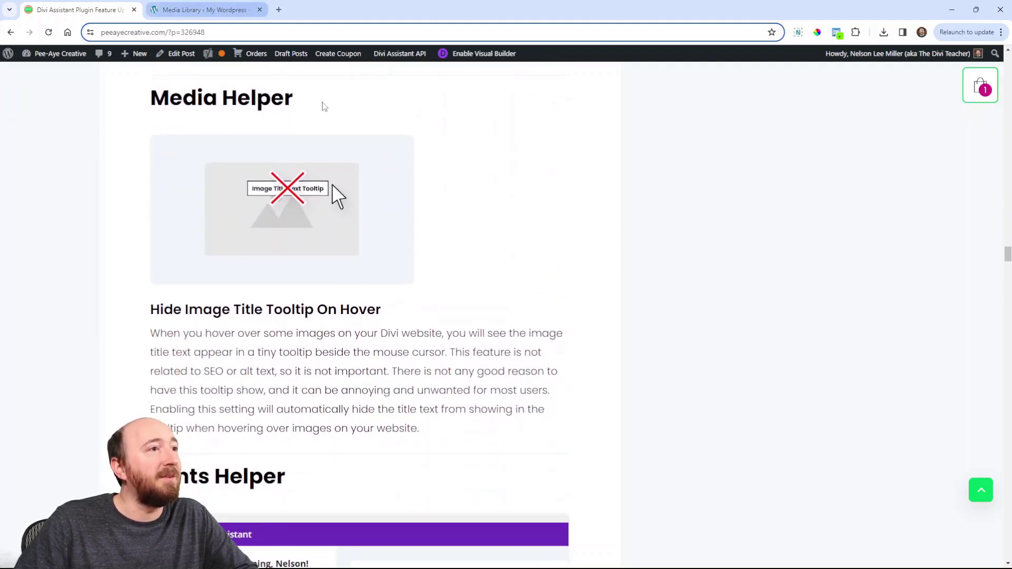
pyautogui.moveTo(356, 230)
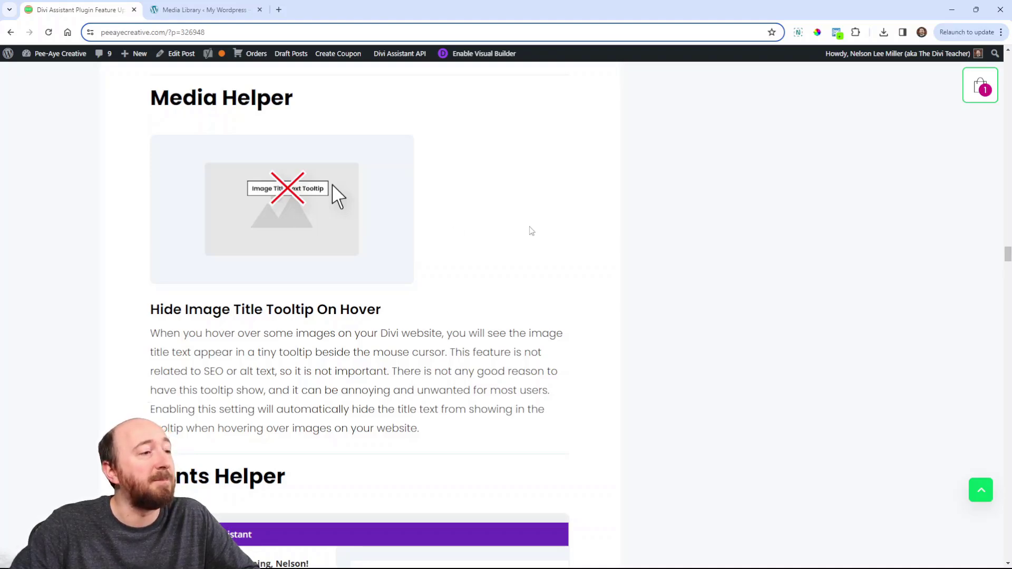
pyautogui.scroll(-7, 529, 229)
pyautogui.scroll(-1, 529, 231)
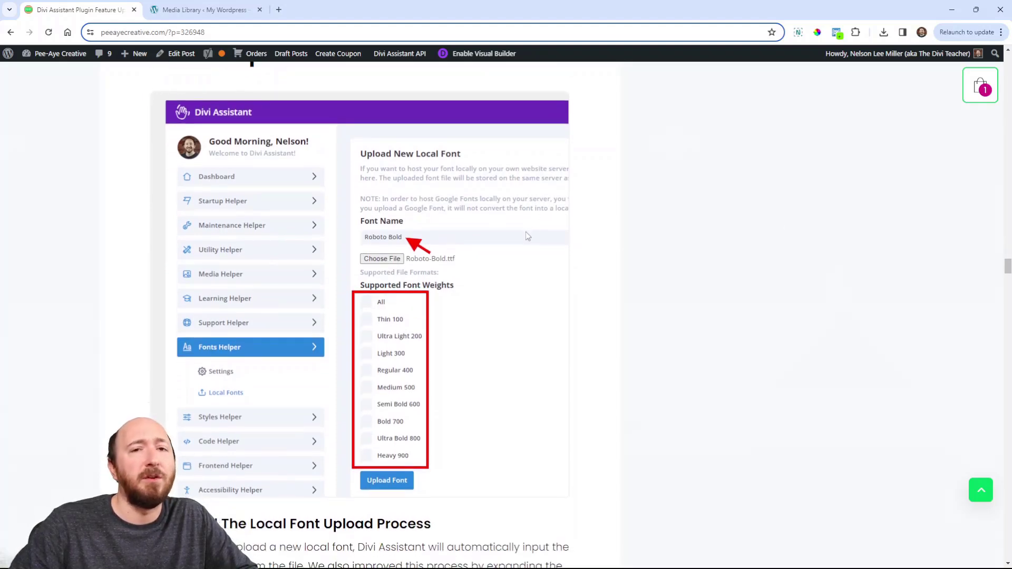
pyautogui.scroll(-6, 450, 272)
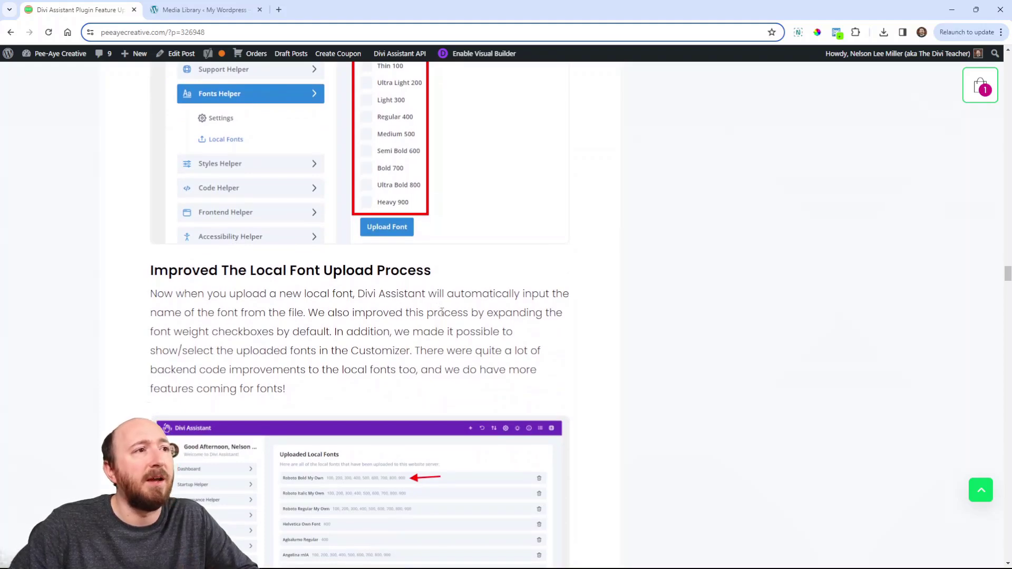
pyautogui.scroll(4, 456, 315)
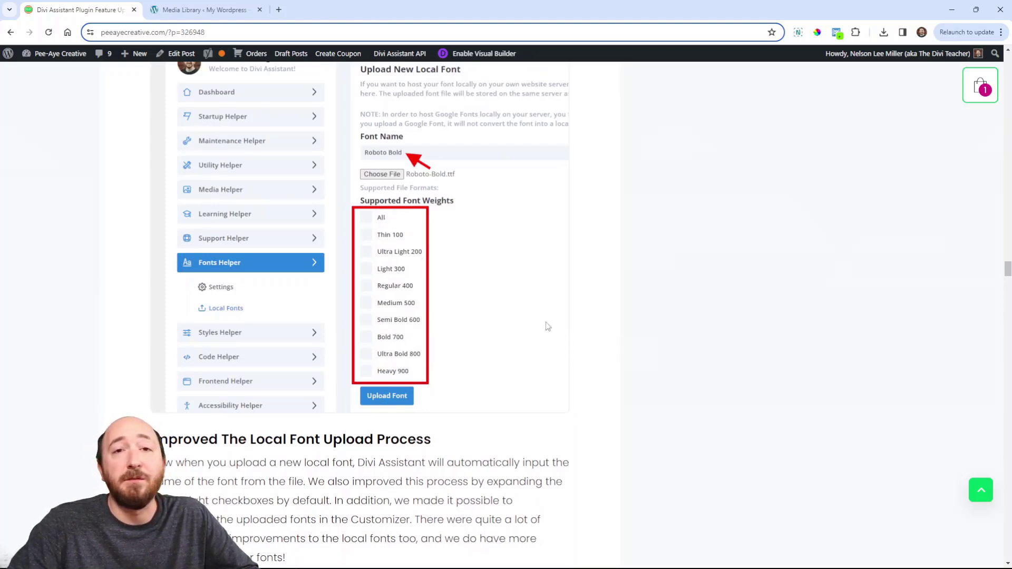
pyautogui.scroll(-9, 552, 327)
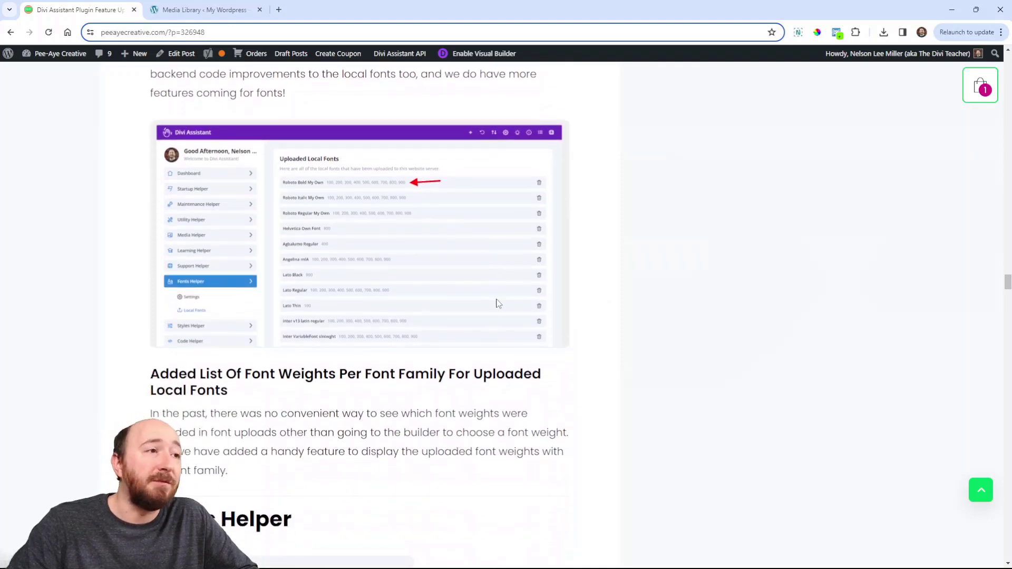
pyautogui.scroll(-1, 429, 258)
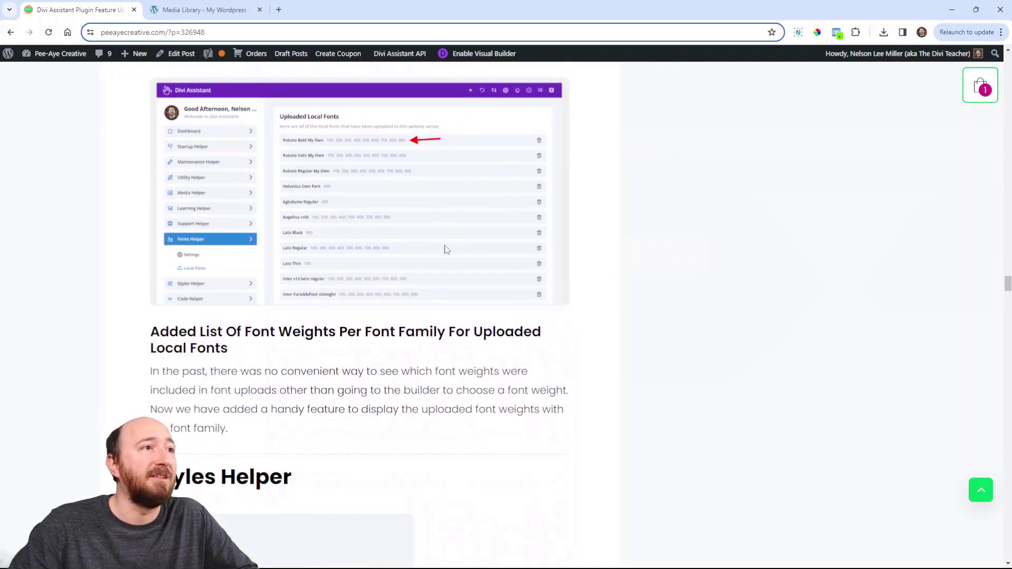
# - Open Local Fonts and highlight the weights for Roboto Bold My Own, Agbalumo Regular, Lato Black 900, and Lato Regular
pyautogui.click(203, 10)
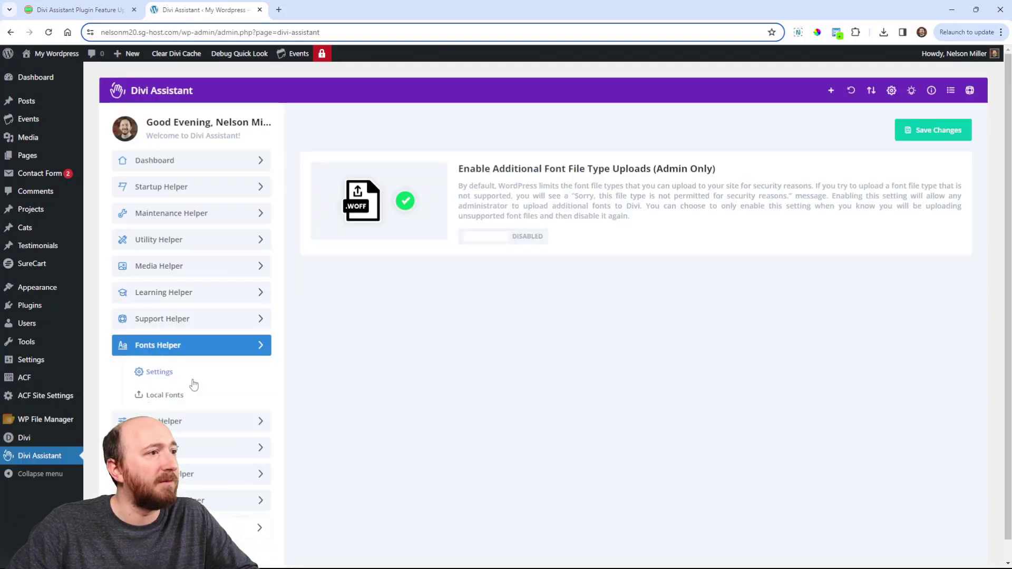
pyautogui.click(163, 395)
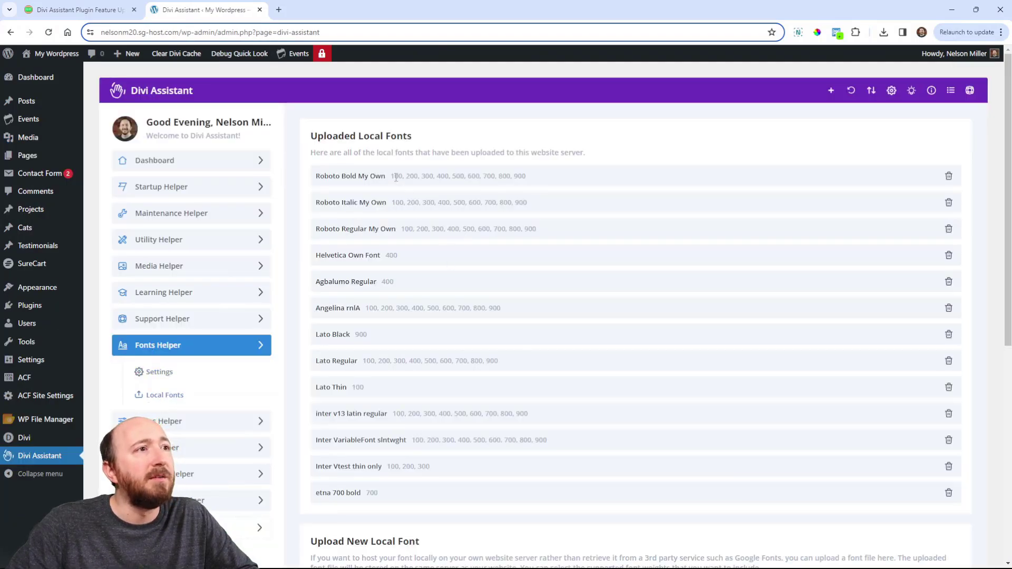
pyautogui.moveTo(391, 175); pyautogui.dragTo(531, 185)
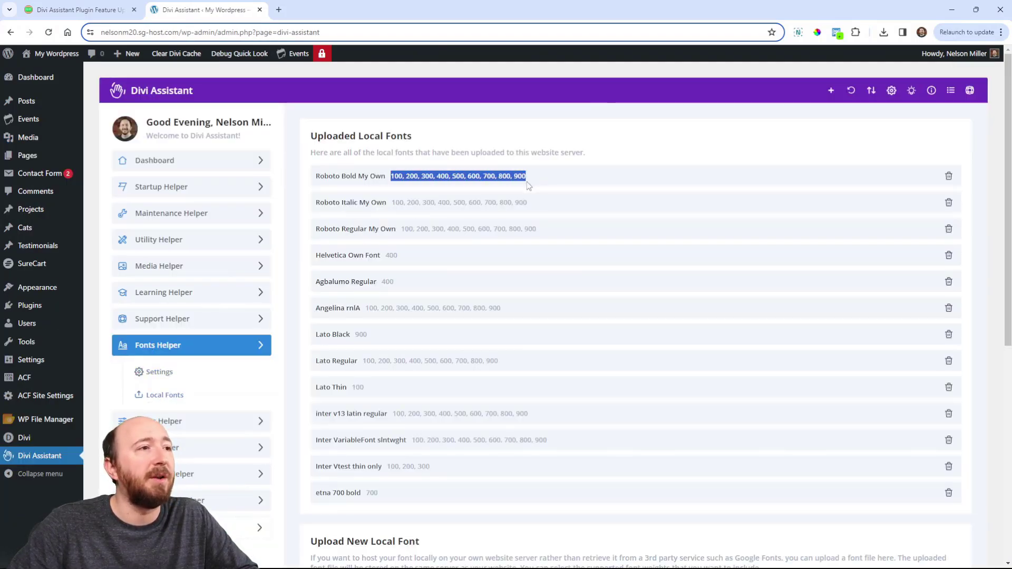
pyautogui.moveTo(399, 284); pyautogui.dragTo(384, 311)
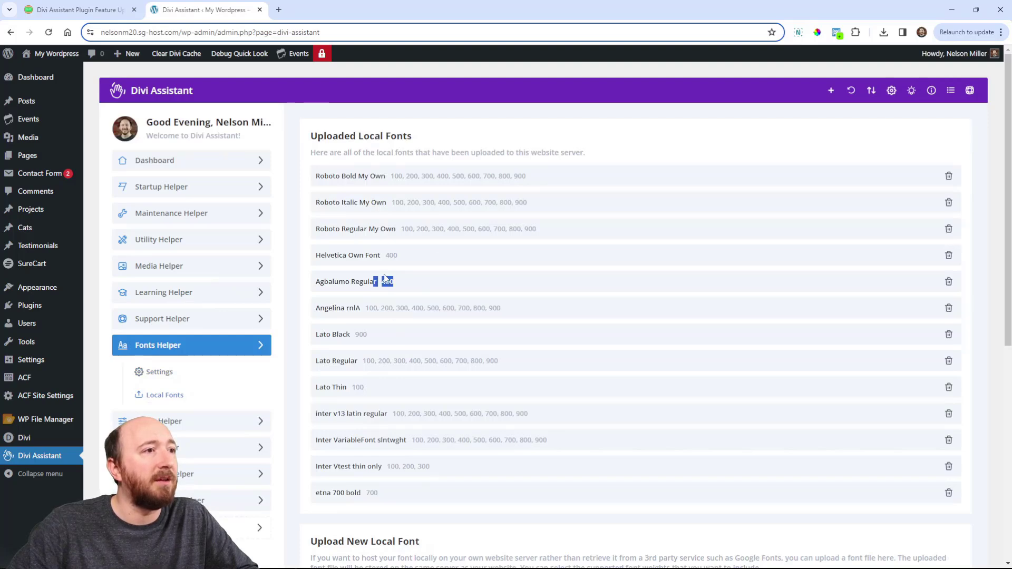
pyautogui.click(388, 284)
pyautogui.doubleClick(361, 335)
pyautogui.moveTo(502, 362); pyautogui.dragTo(361, 370)
pyautogui.click(442, 358)
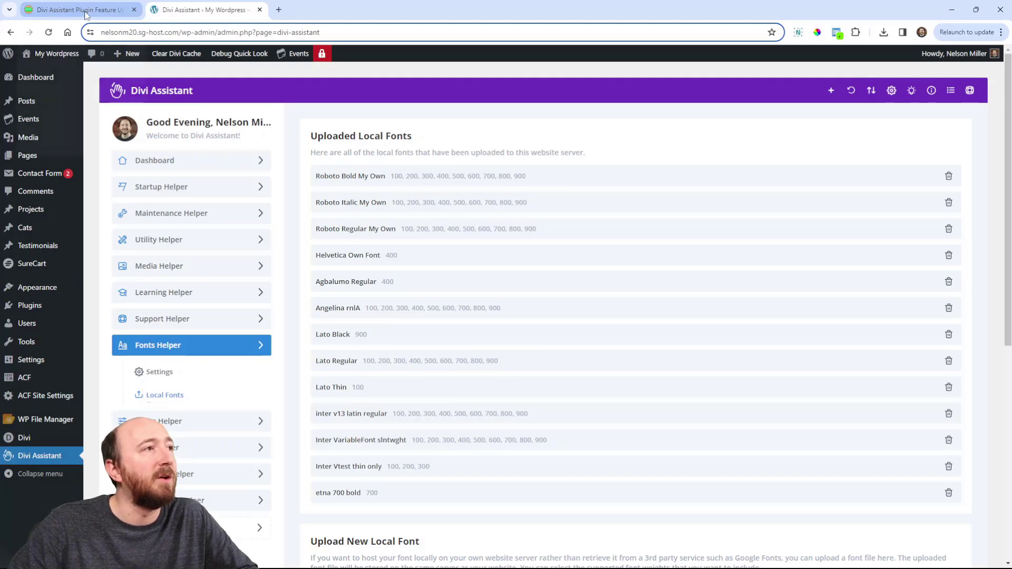
# - Scroll the blog post to review its Styles Helper section
pyautogui.click(121, 8)
pyautogui.scroll(-6, 441, 296)
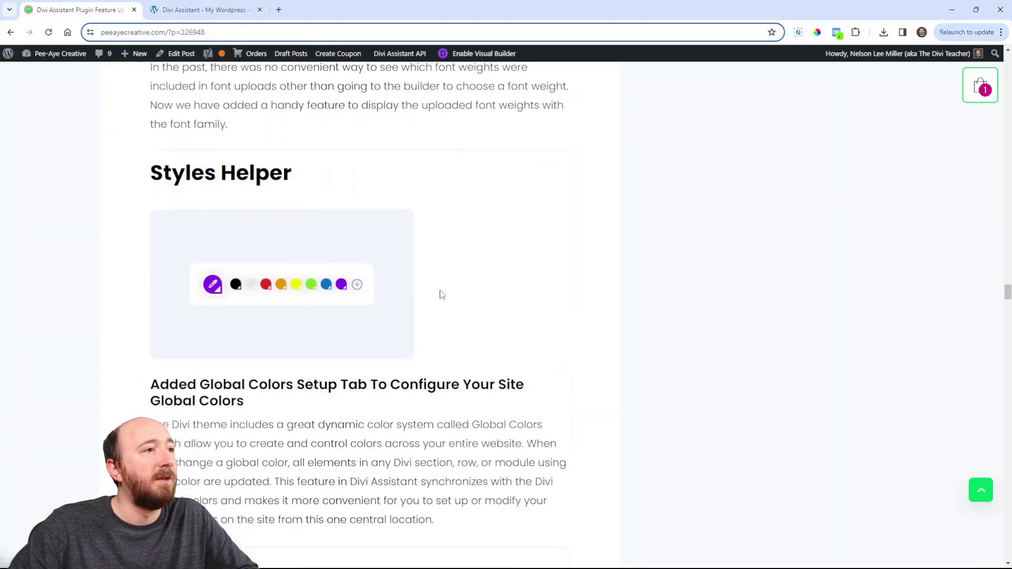
pyautogui.scroll(-2, 441, 295)
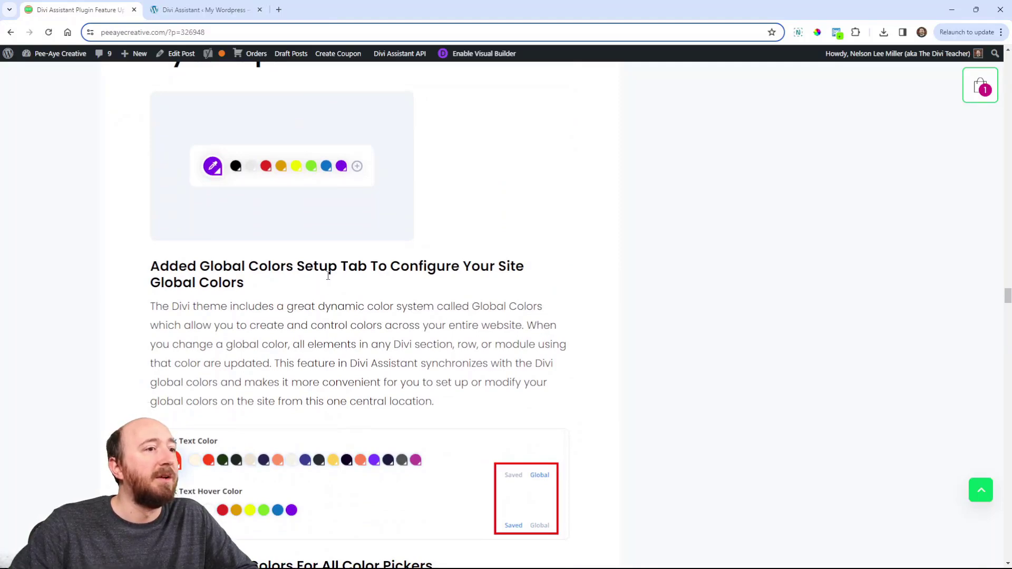
pyautogui.scroll(2, 342, 276)
# - Open Styles Helper Global Colors and add a new white swatch to the palette
pyautogui.click(206, 9)
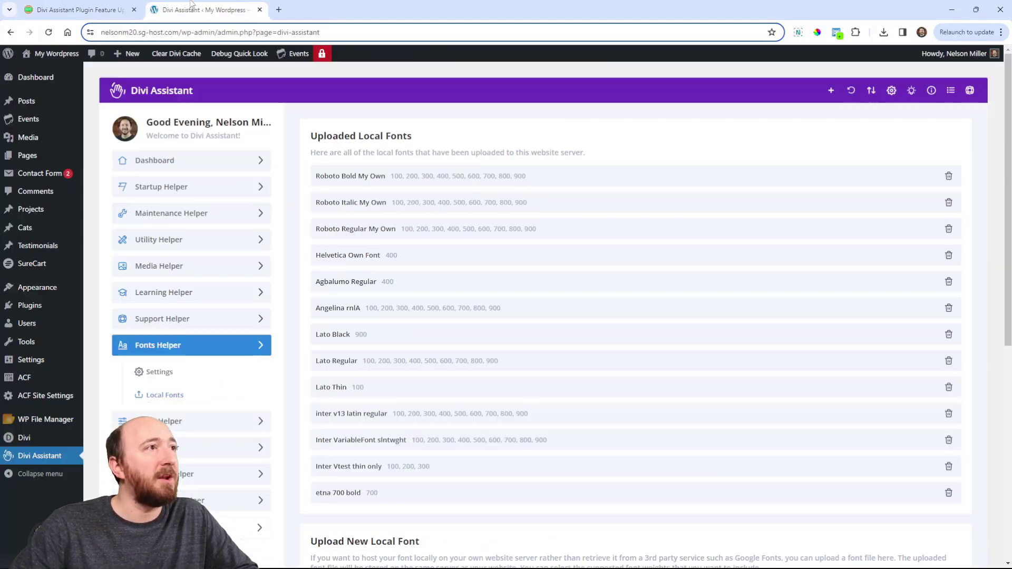
pyautogui.click(211, 421)
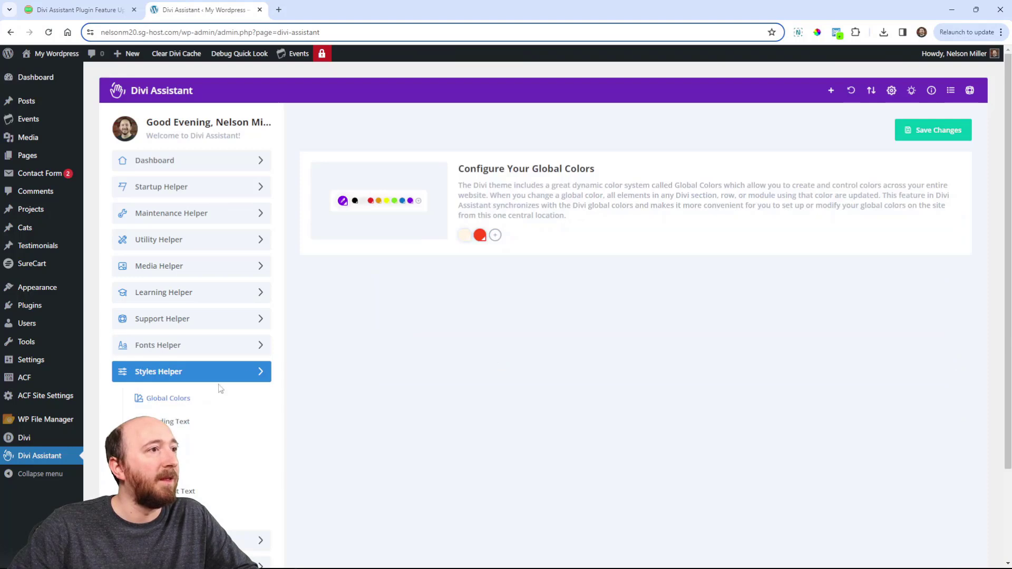
pyautogui.click(495, 236)
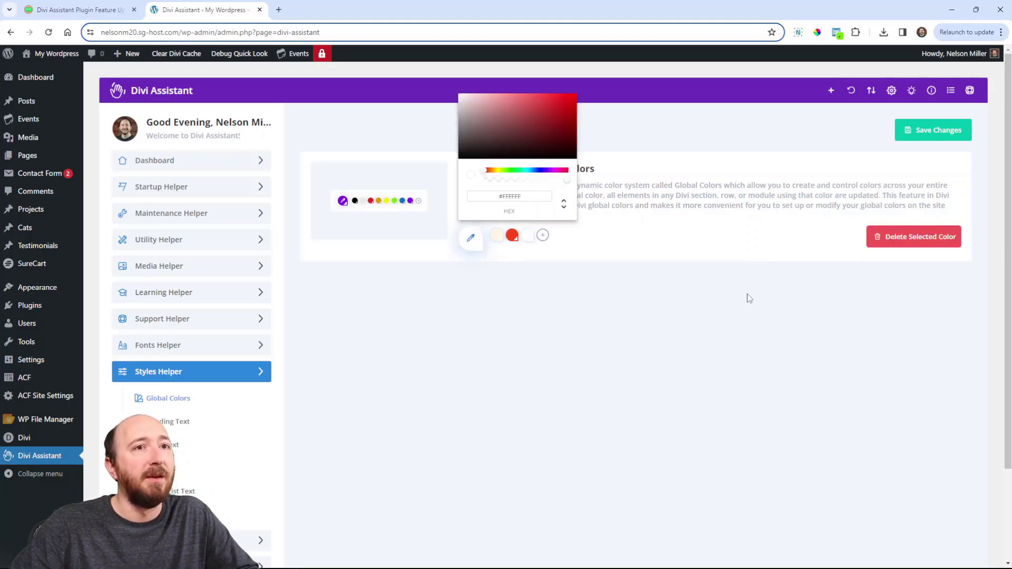
pyautogui.click(673, 257)
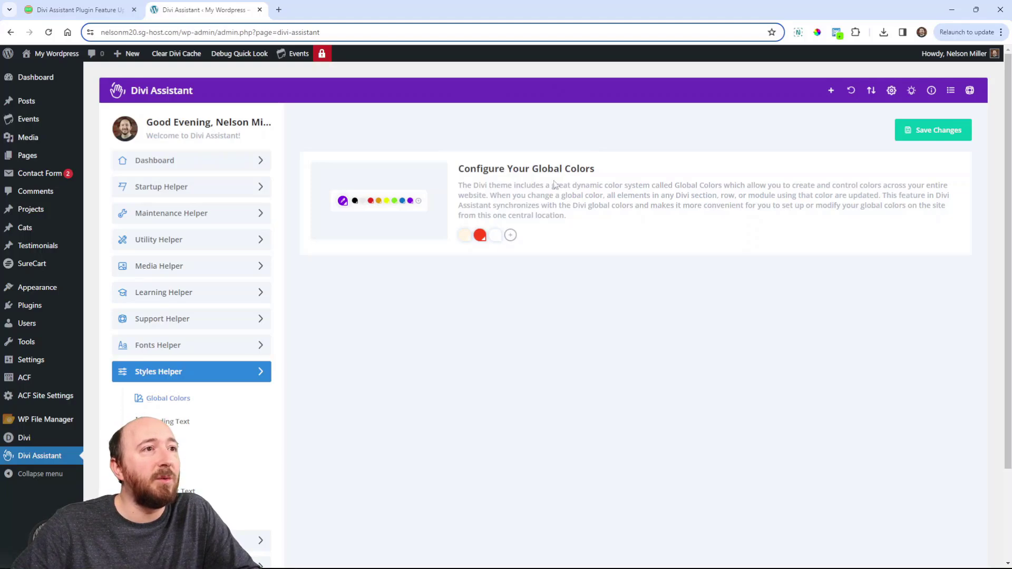
# - Read further down the blog post, then return to the Global Colors page
pyautogui.click(79, 9)
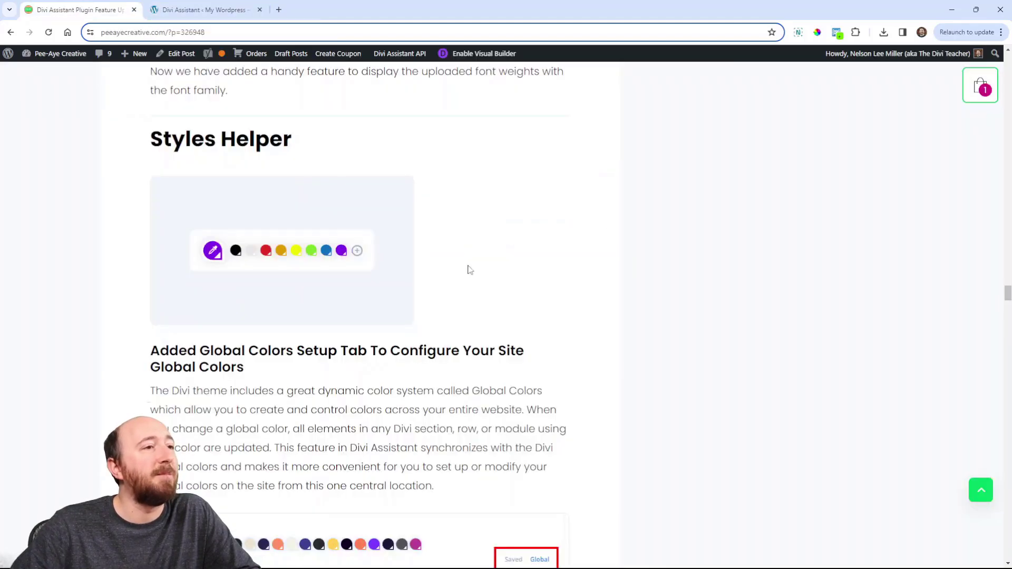
pyautogui.scroll(-4, 482, 295)
pyautogui.scroll(-1, 488, 305)
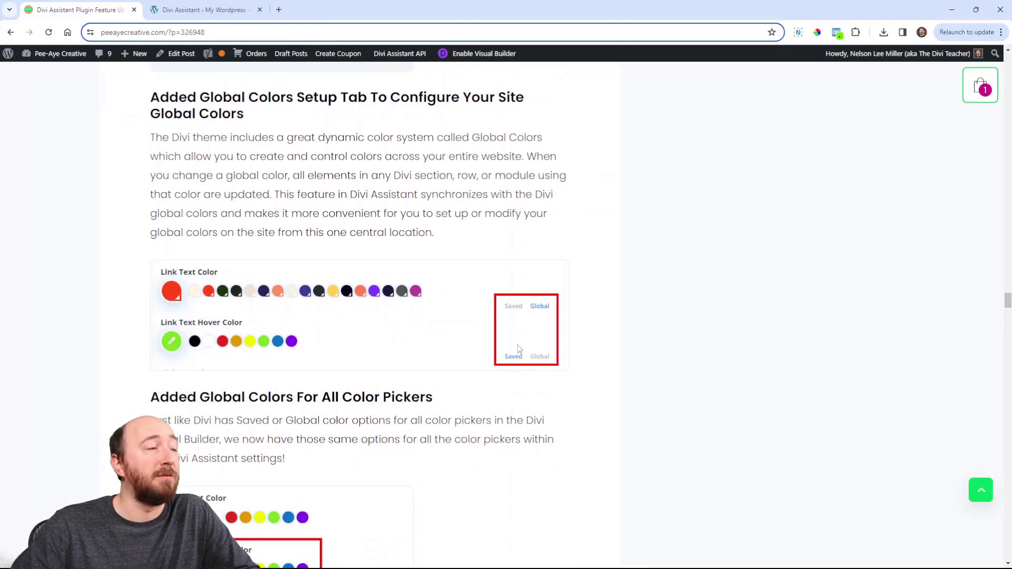
pyautogui.click(190, 6)
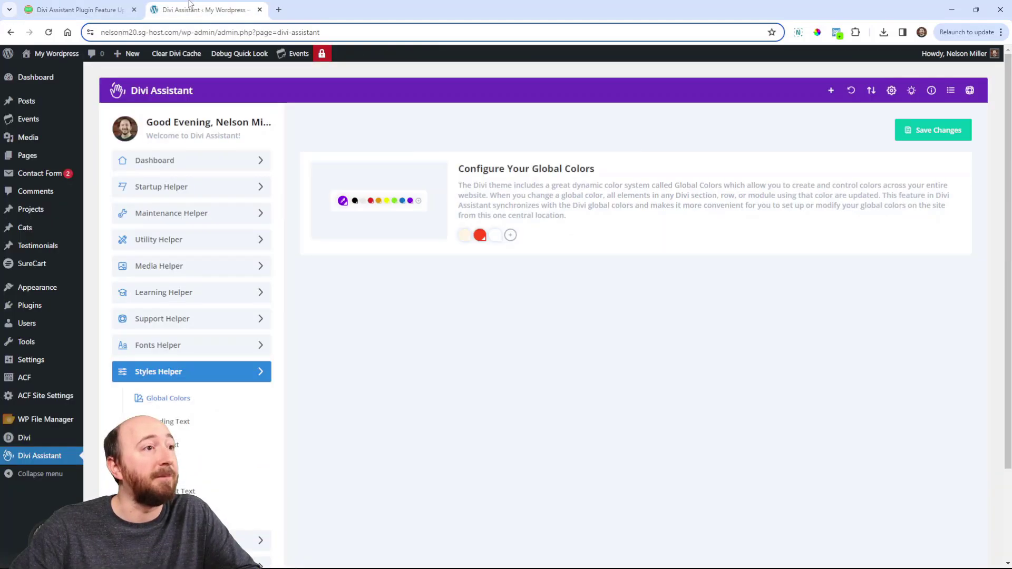
# - Enable Heading H1 text styles and toggle the desktop text colour between global and saved colours
pyautogui.scroll(-2, 319, 342)
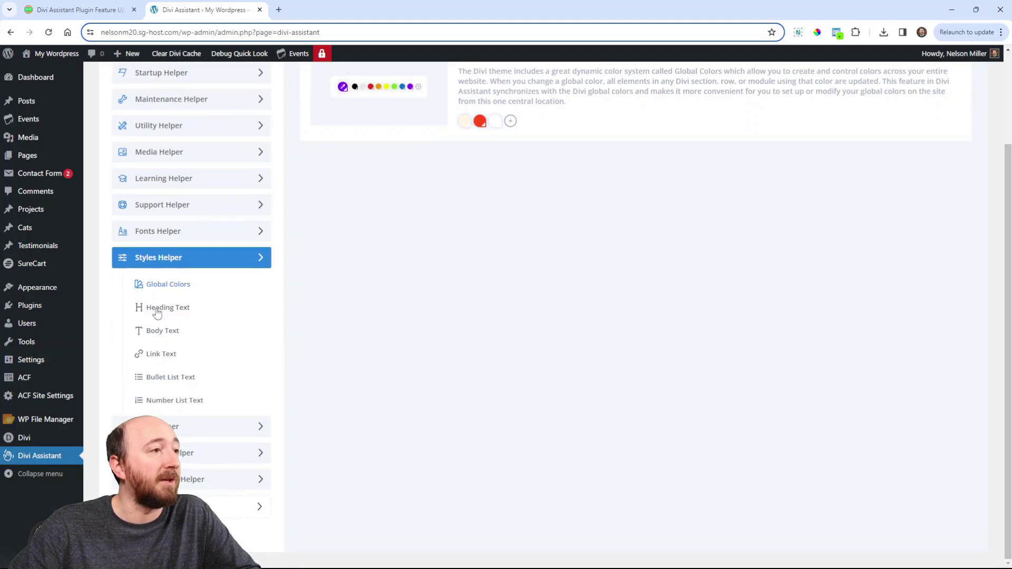
pyautogui.click(156, 311)
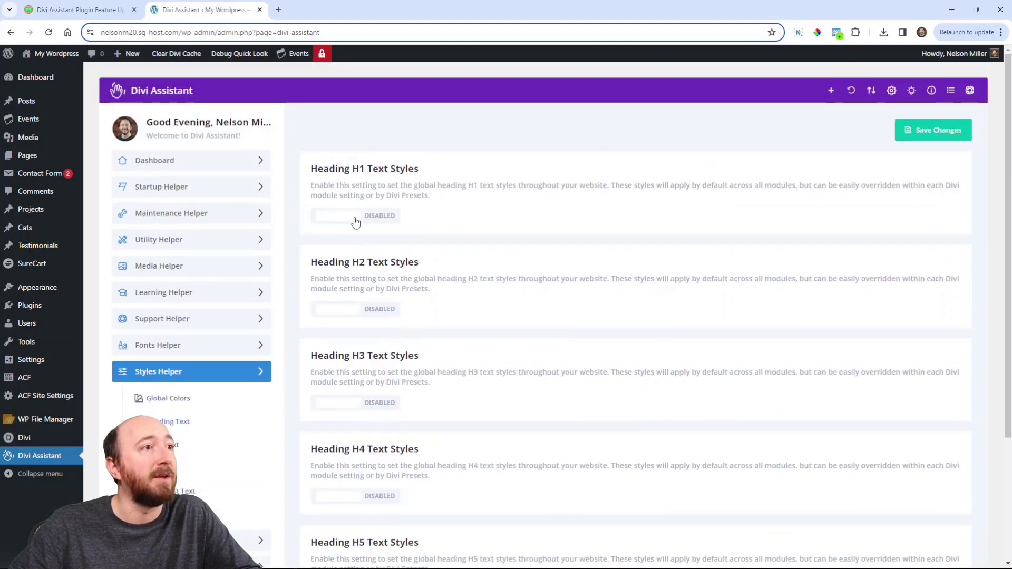
pyautogui.click(356, 223)
pyautogui.scroll(-2, 492, 352)
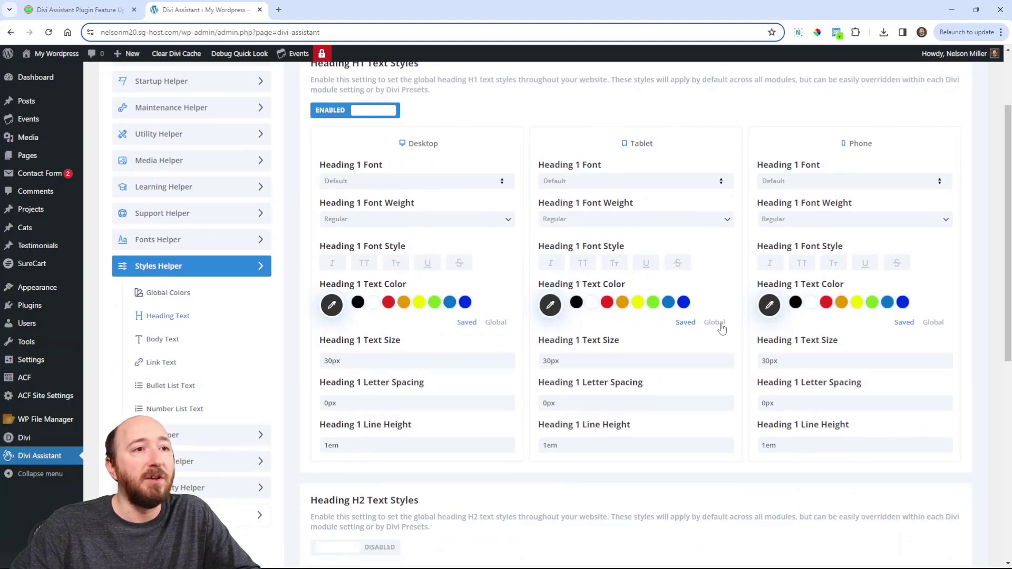
pyautogui.click(495, 323)
pyautogui.click(467, 328)
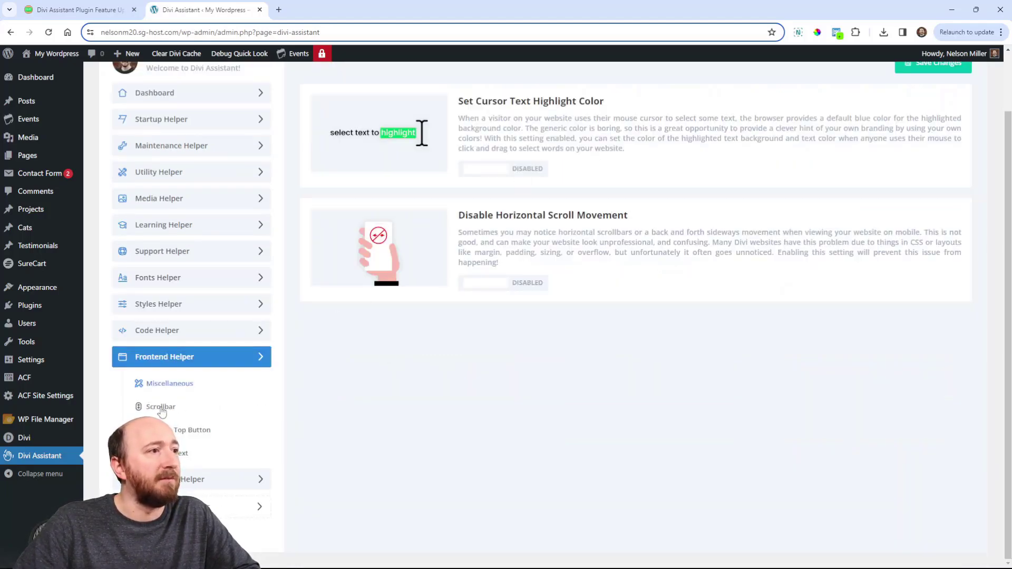
# - Enable the custom browser scrollbar and show global colours for its track background
pyautogui.click(161, 407)
pyautogui.click(343, 170)
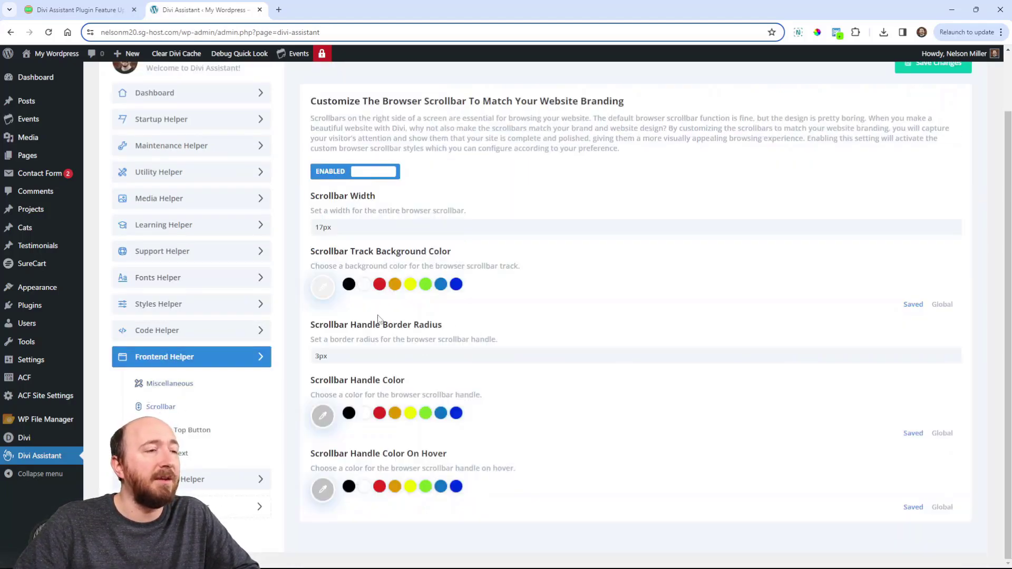
pyautogui.click(941, 305)
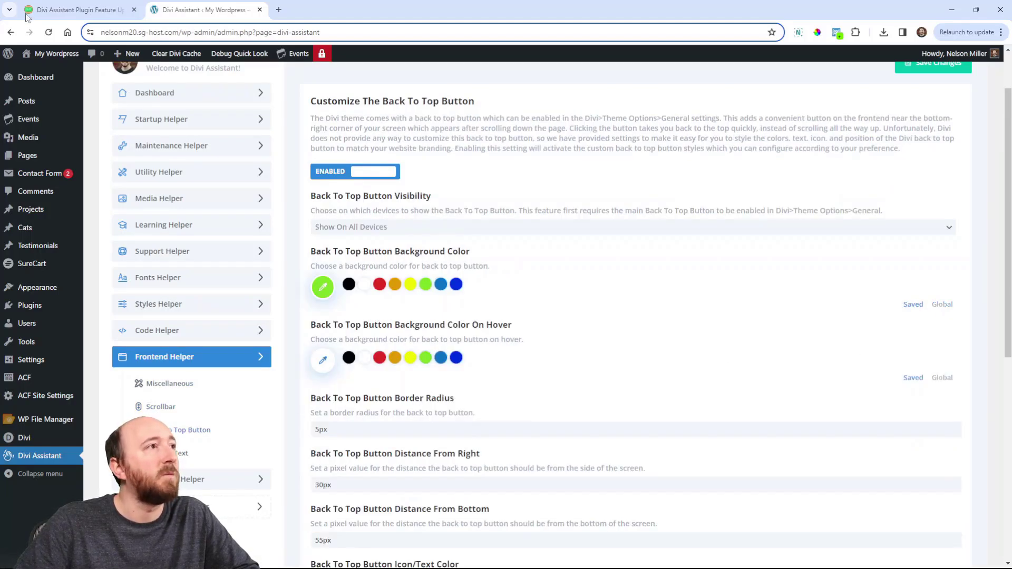
# - Switch back to the release blog post and scroll to the Link Text Hover Color section
pyautogui.hotkey('ctrl', 'shift', 'Tab')
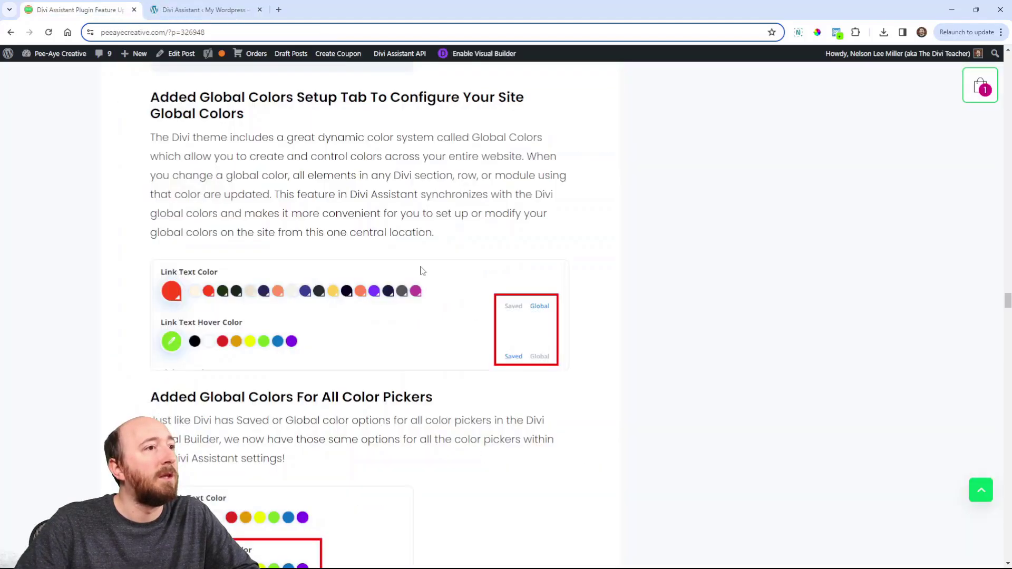
pyautogui.scroll(-8, 437, 285)
pyautogui.scroll(2, 440, 288)
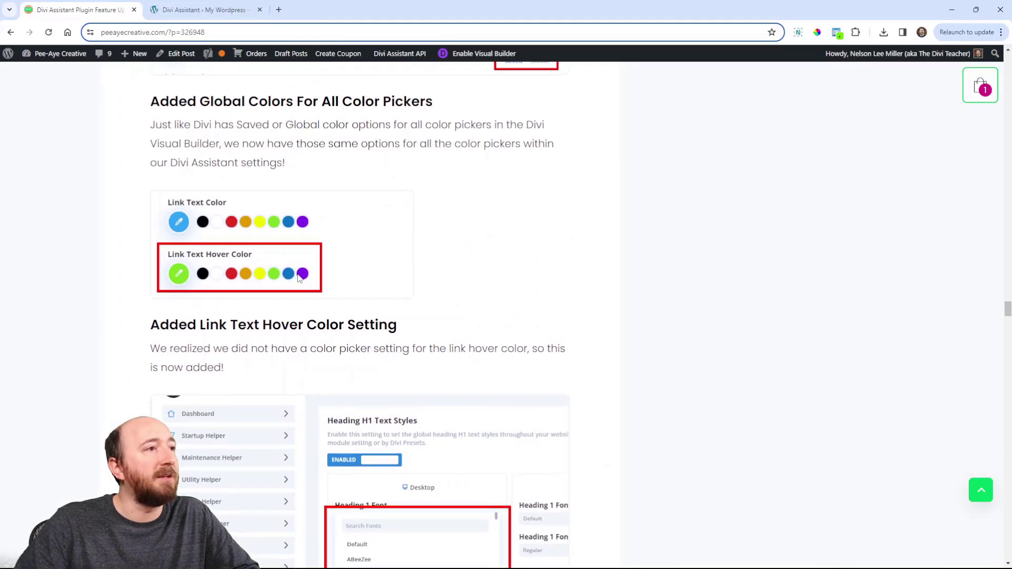
pyautogui.scroll(-4, 278, 291)
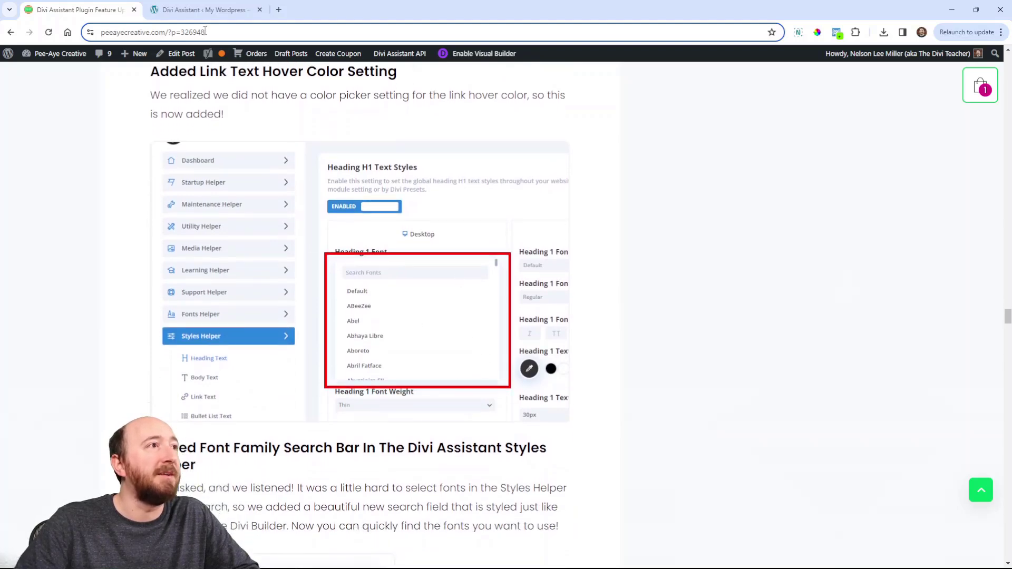
# - Open Styles Helper Heading Text settings and view the Heading 1 font weight choices
pyautogui.click(195, 12)
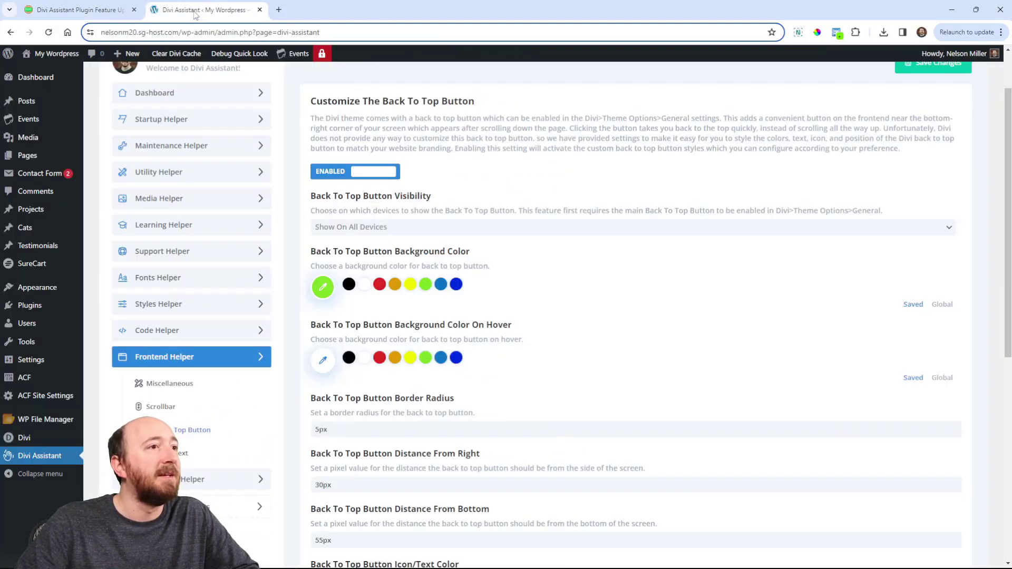
pyautogui.click(159, 310)
pyautogui.click(167, 354)
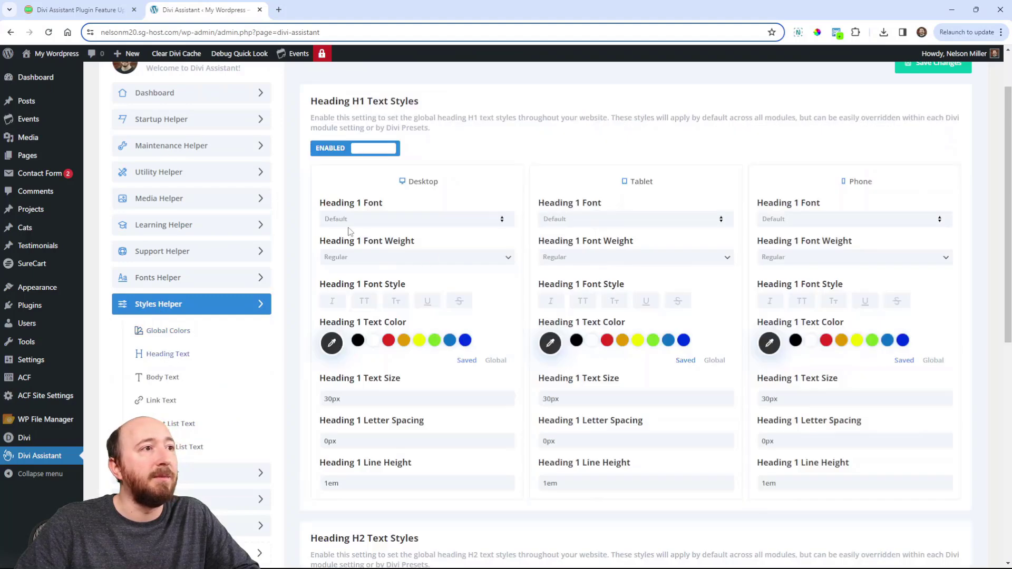
pyautogui.click(373, 260)
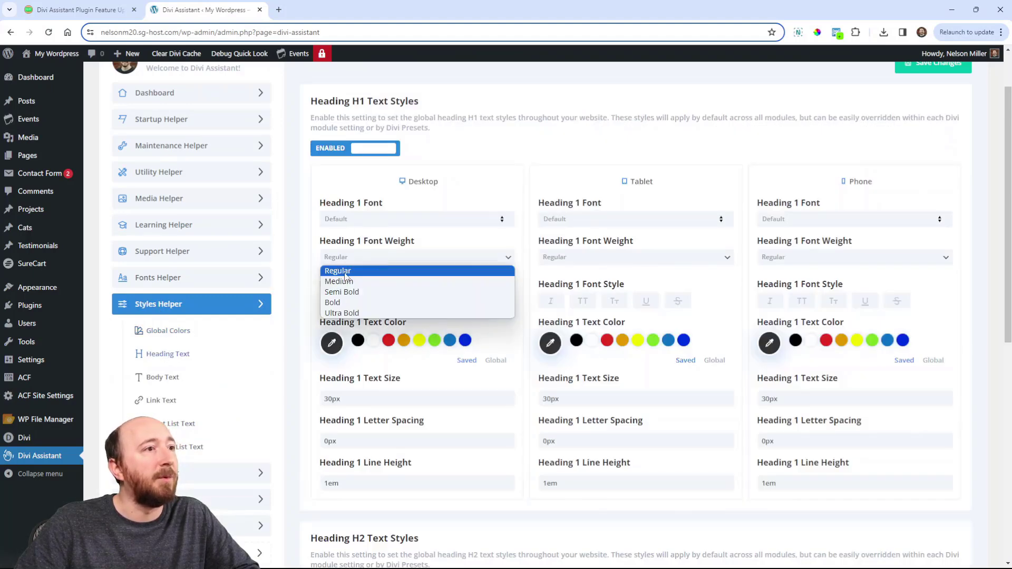
pyautogui.click(366, 263)
# - Search 'popp' in the Heading 1 font list, then go back to the blog post
pyautogui.click(351, 219)
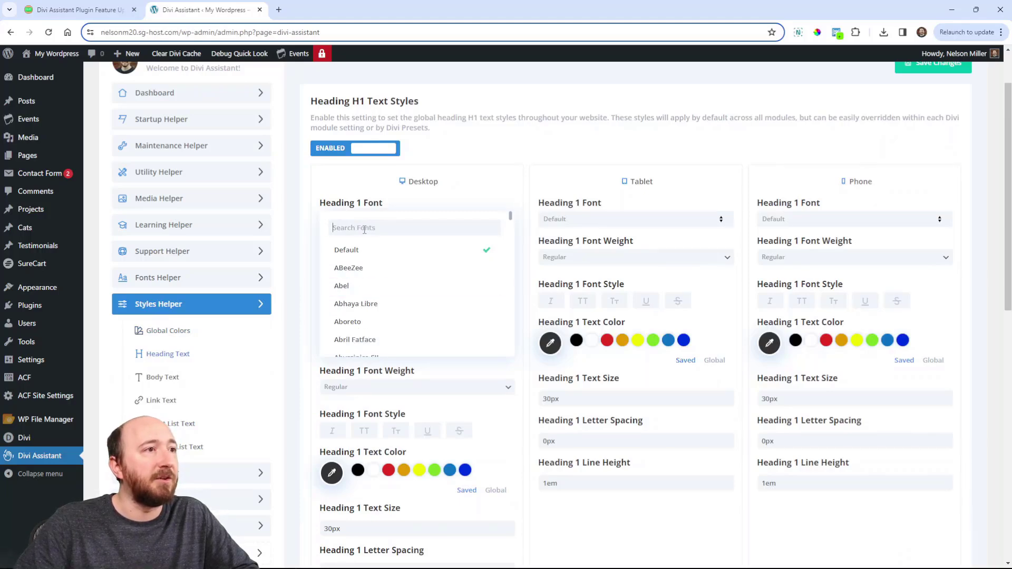
pyautogui.write('p')
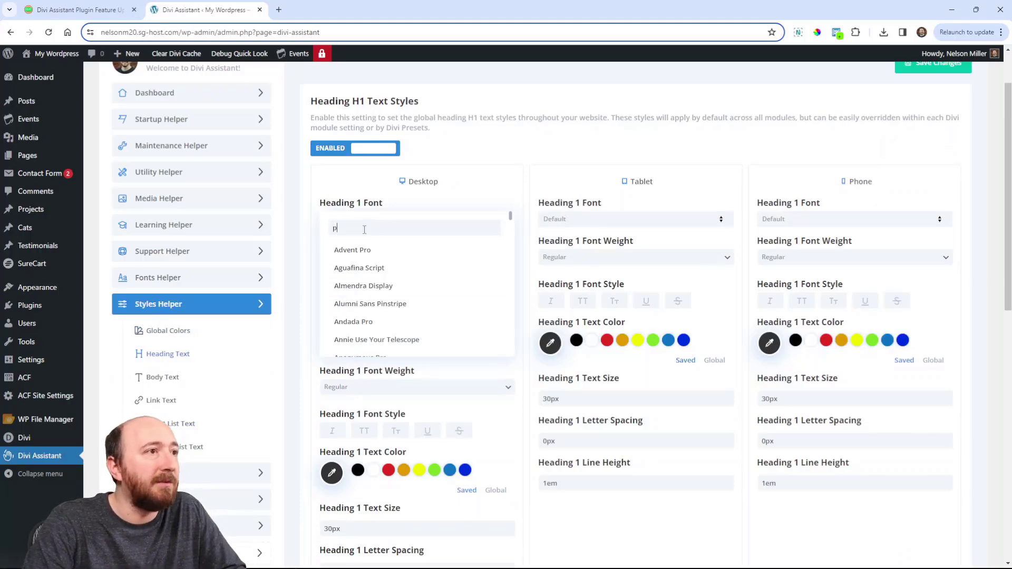
pyautogui.write('opp')
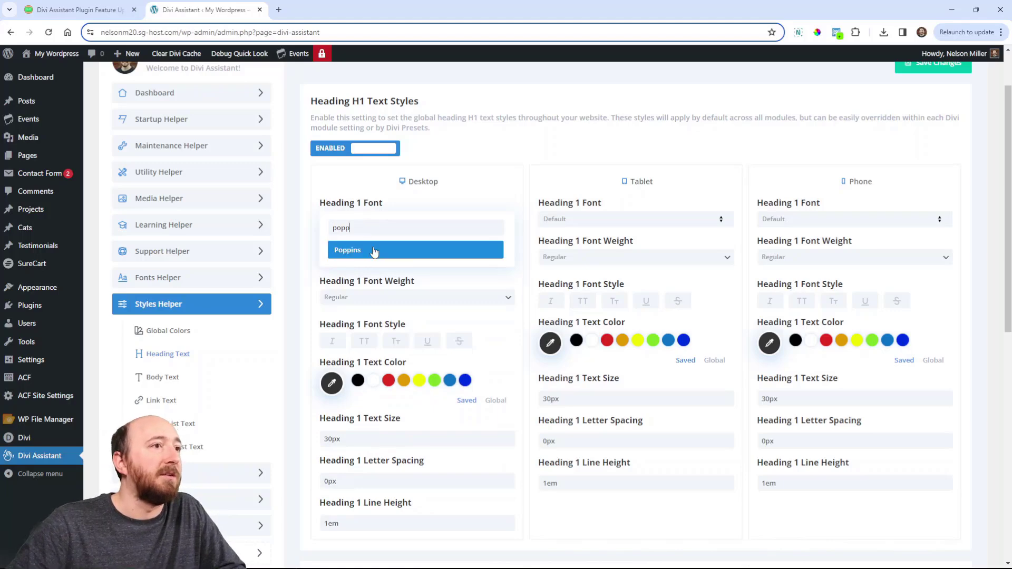
pyautogui.click(469, 207)
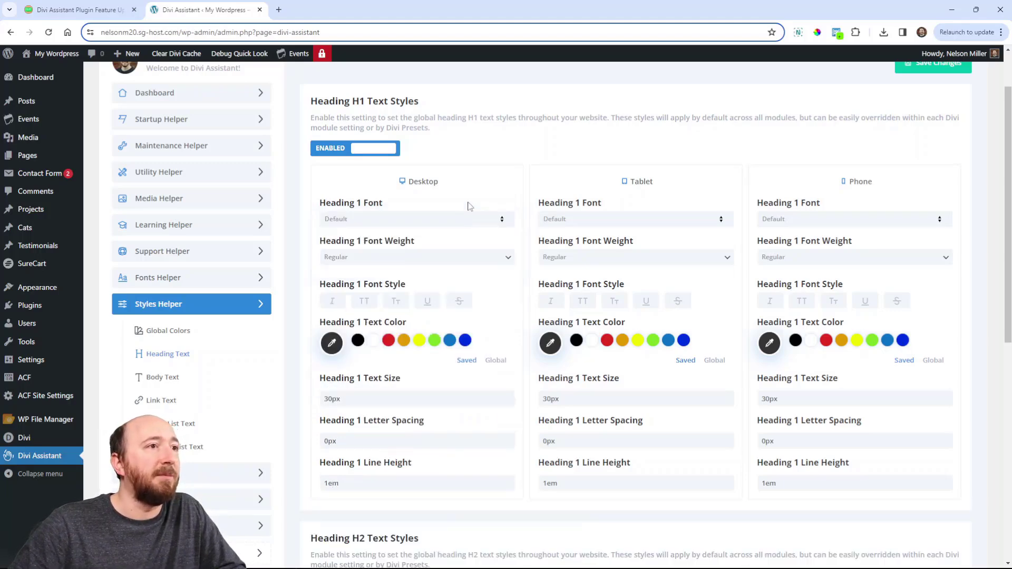
pyautogui.click(365, 220)
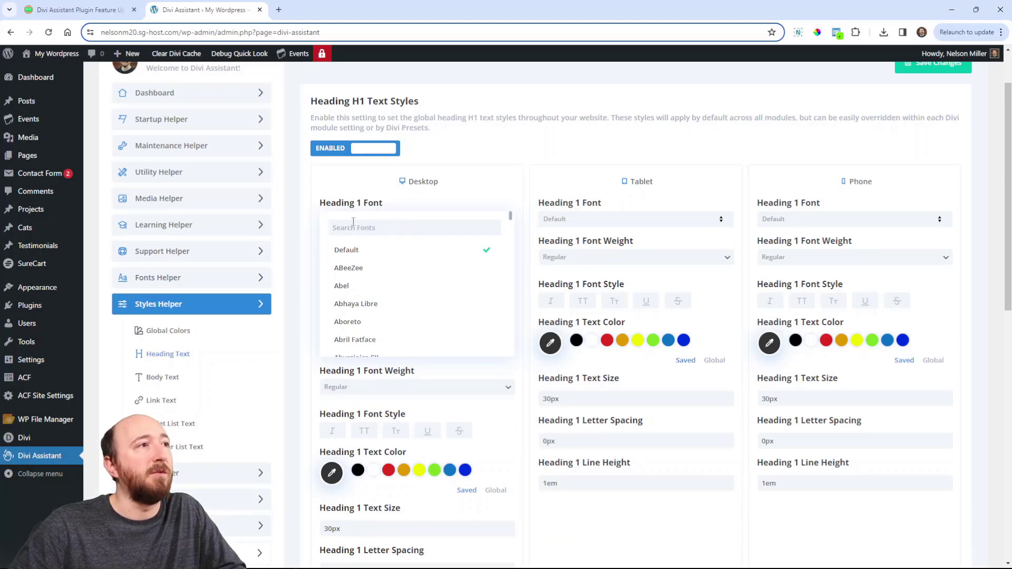
pyautogui.click(78, 10)
pyautogui.scroll(-2, 160, 317)
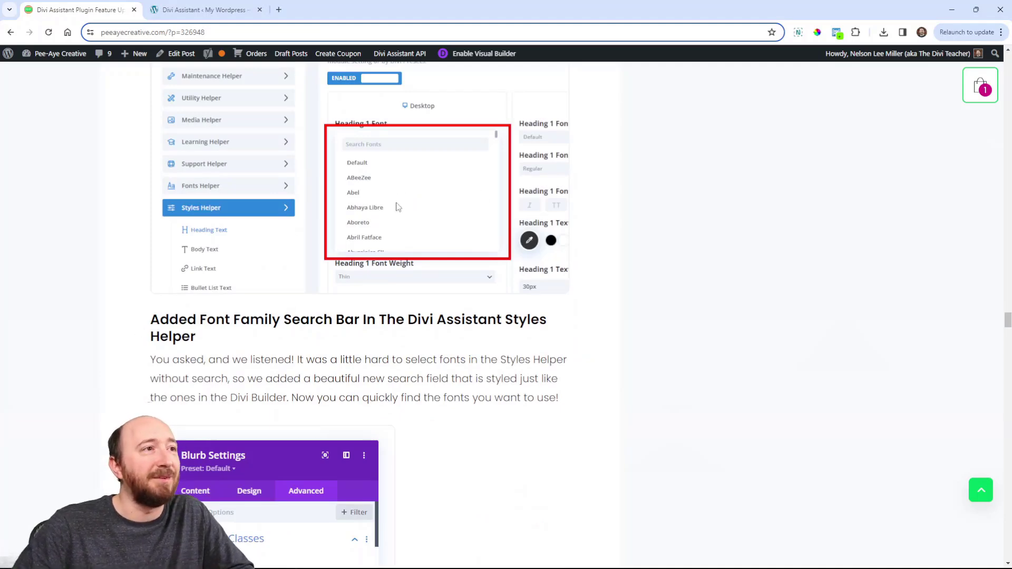
# - Scroll the post to 'Improved Automatically Adding Pixel Unit' and highlight that heading
pyautogui.scroll(-5, 392, 227)
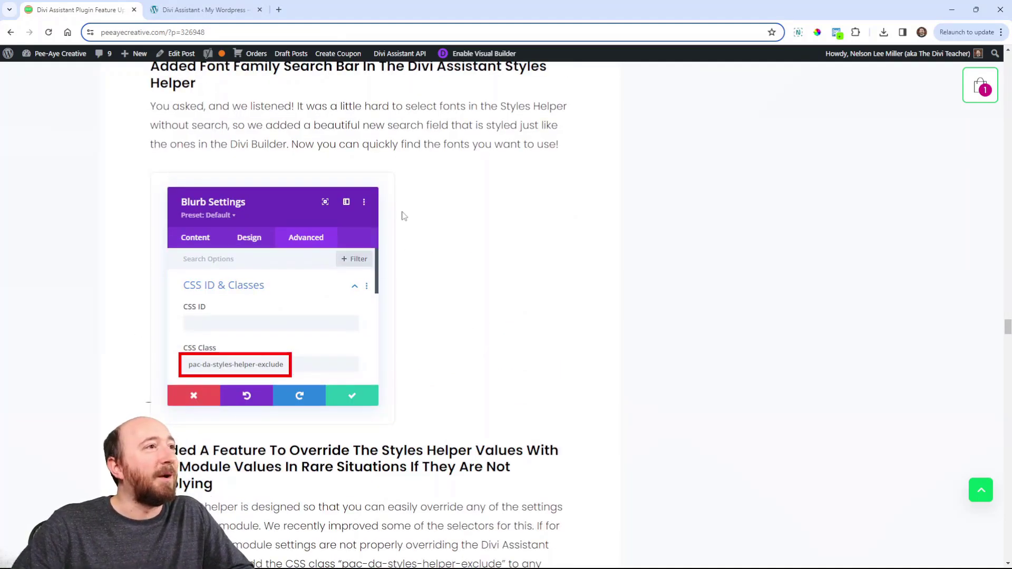
pyautogui.scroll(2, 403, 216)
pyautogui.scroll(-1, 300, 379)
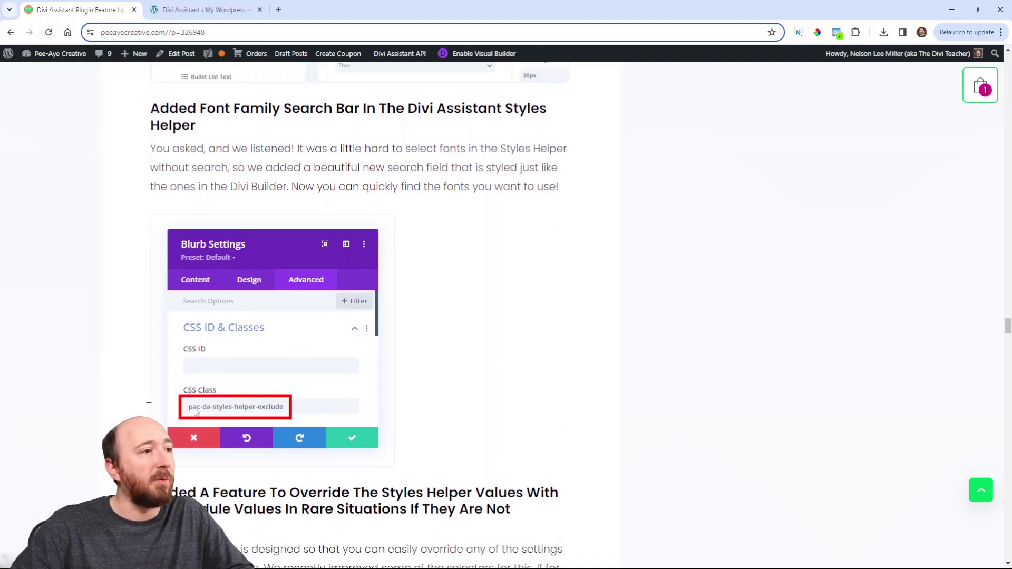
pyautogui.scroll(-6, 436, 387)
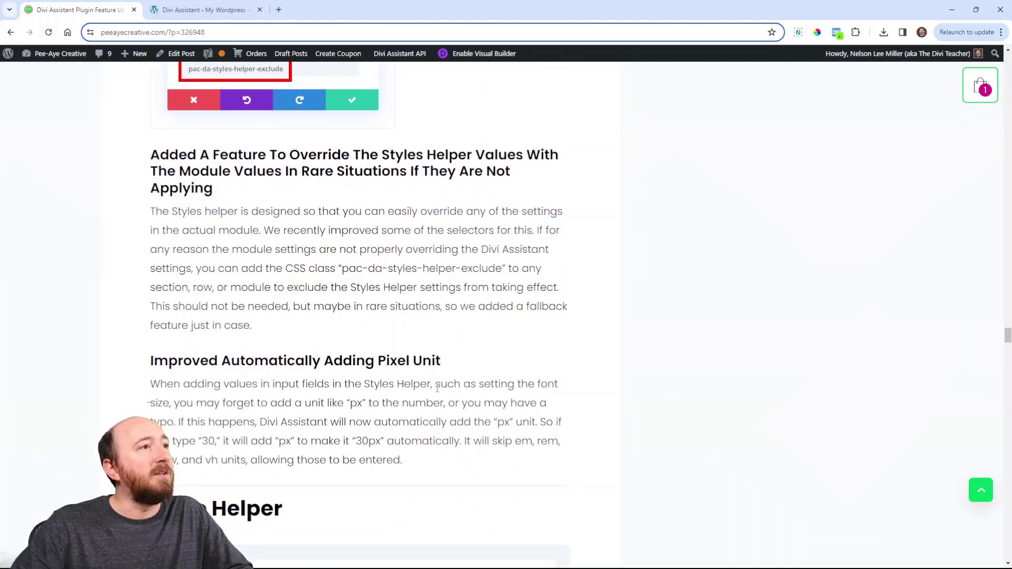
pyautogui.scroll(-3, 437, 388)
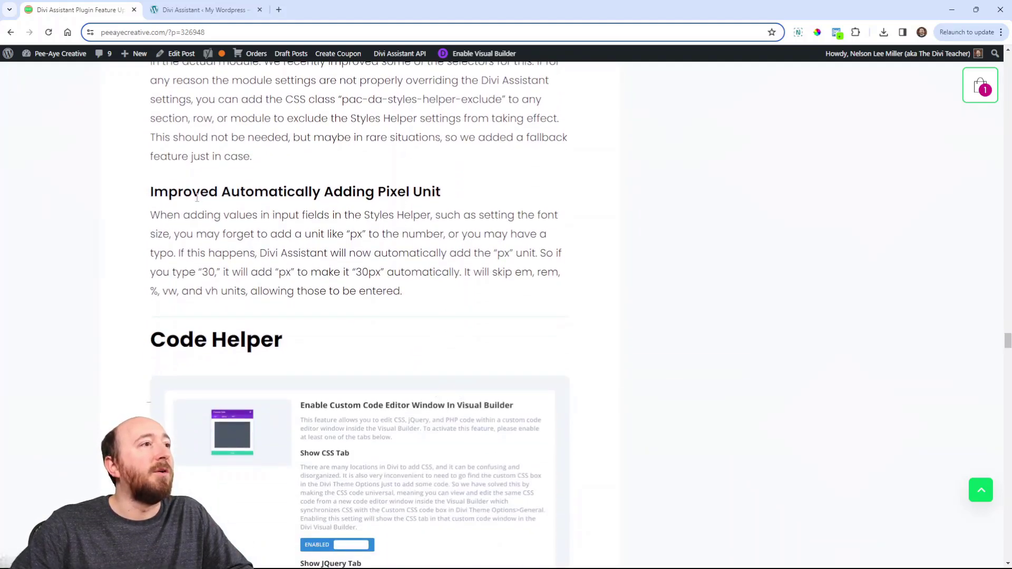
pyautogui.moveTo(183, 194); pyautogui.dragTo(410, 192)
# - Change the Heading 1 desktop text size from 36px to 50px, then return to the blog post
pyautogui.click(203, 10)
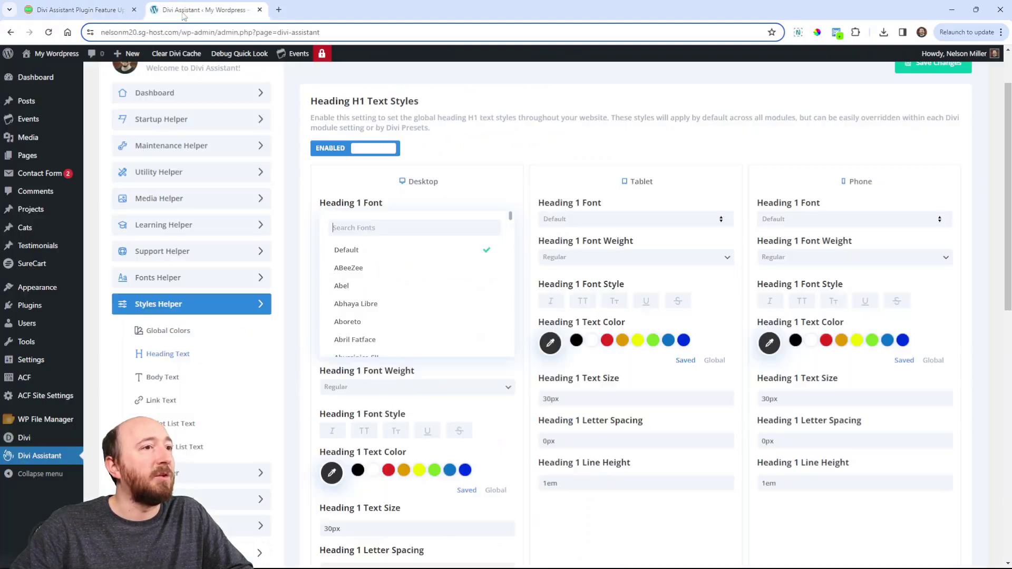
pyautogui.click(594, 537)
pyautogui.scroll(-2, 463, 401)
pyautogui.moveTo(368, 294); pyautogui.dragTo(308, 299)
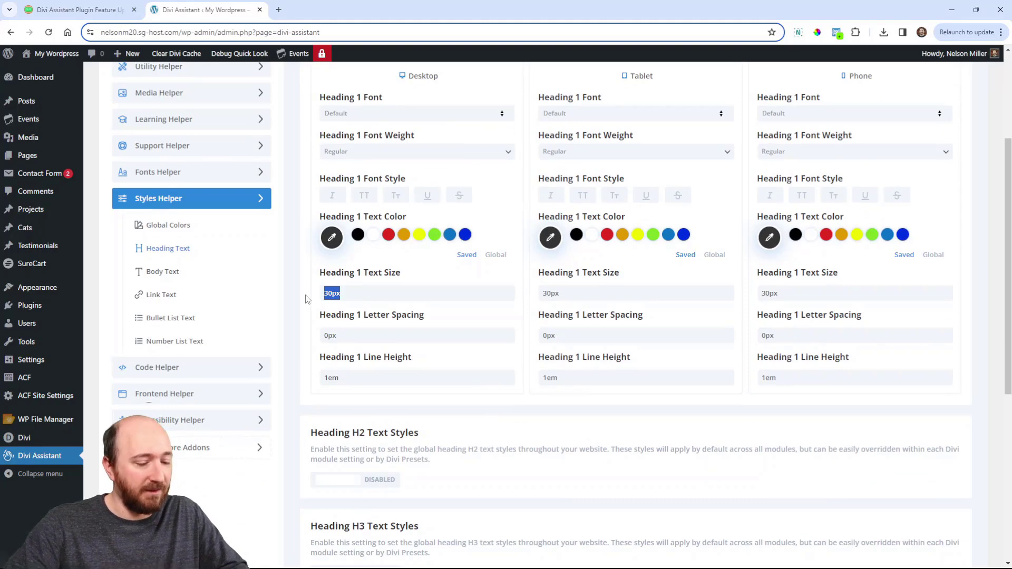
pyautogui.write('3')
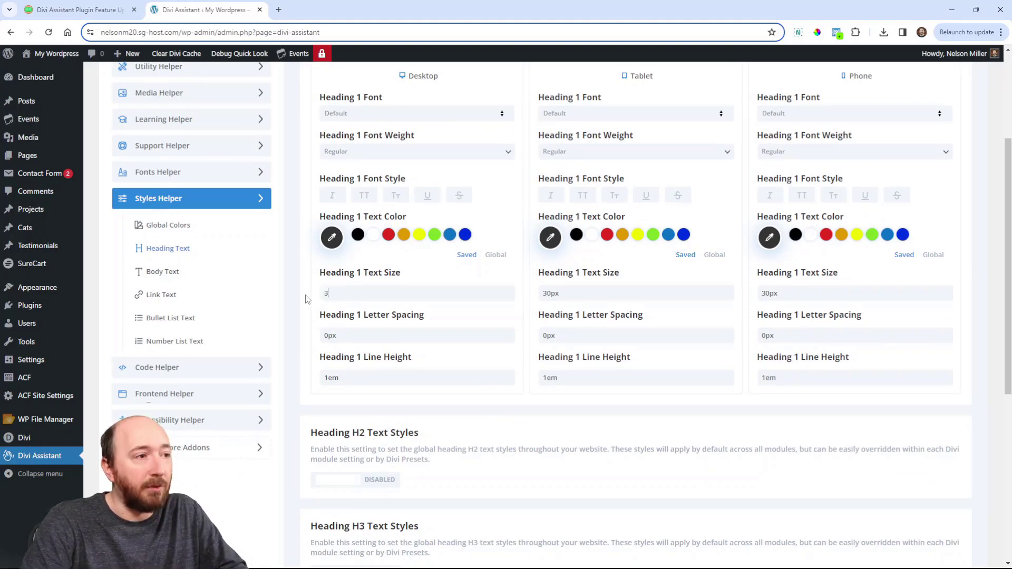
pyautogui.write('6')
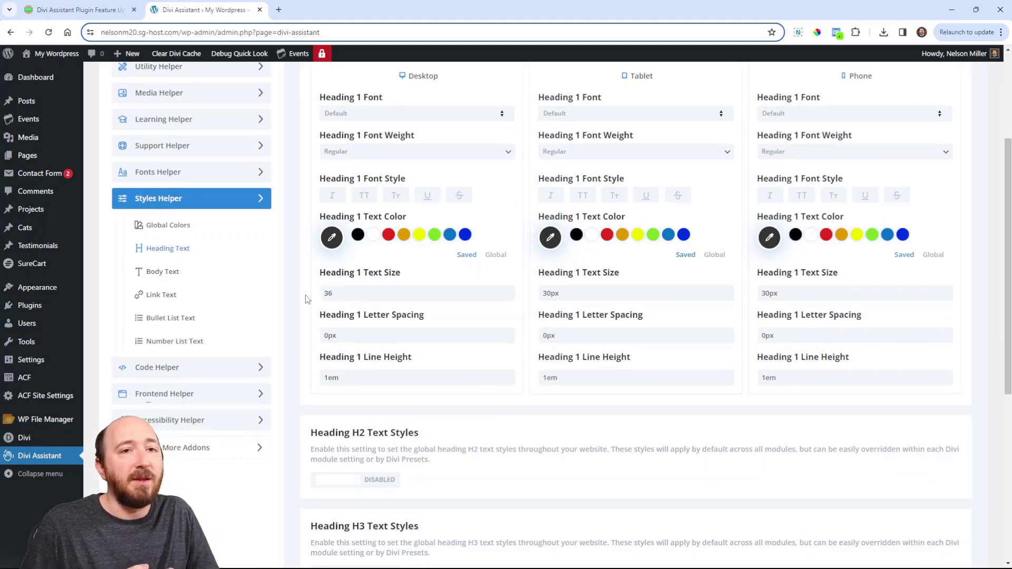
pyautogui.write('px')
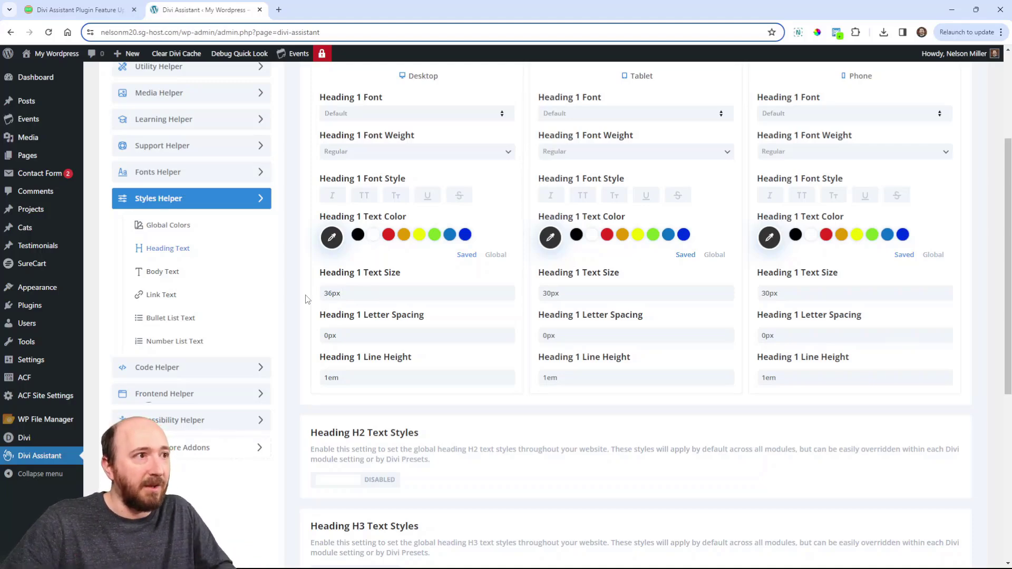
pyautogui.doubleClick(333, 298)
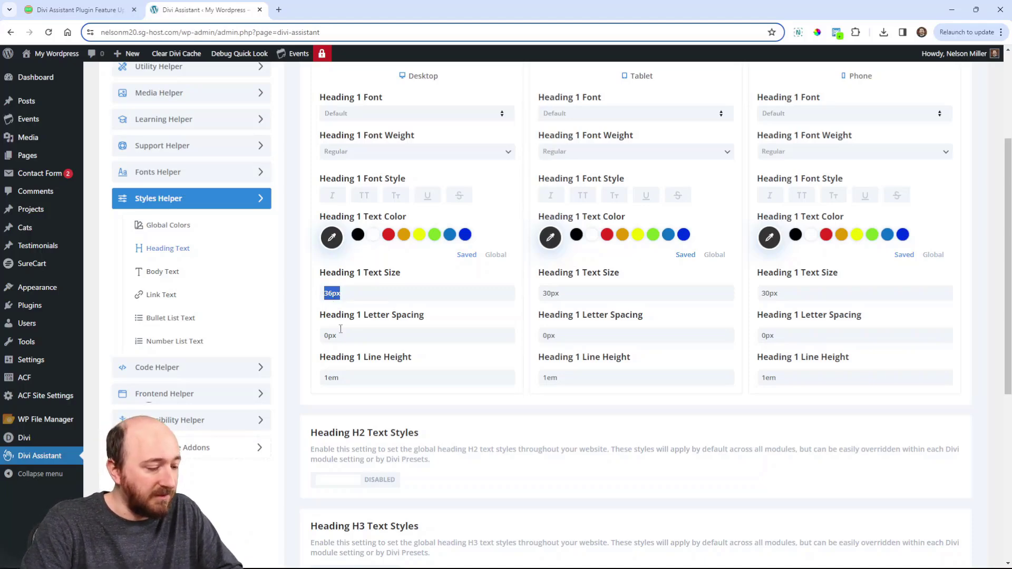
pyautogui.write('3')
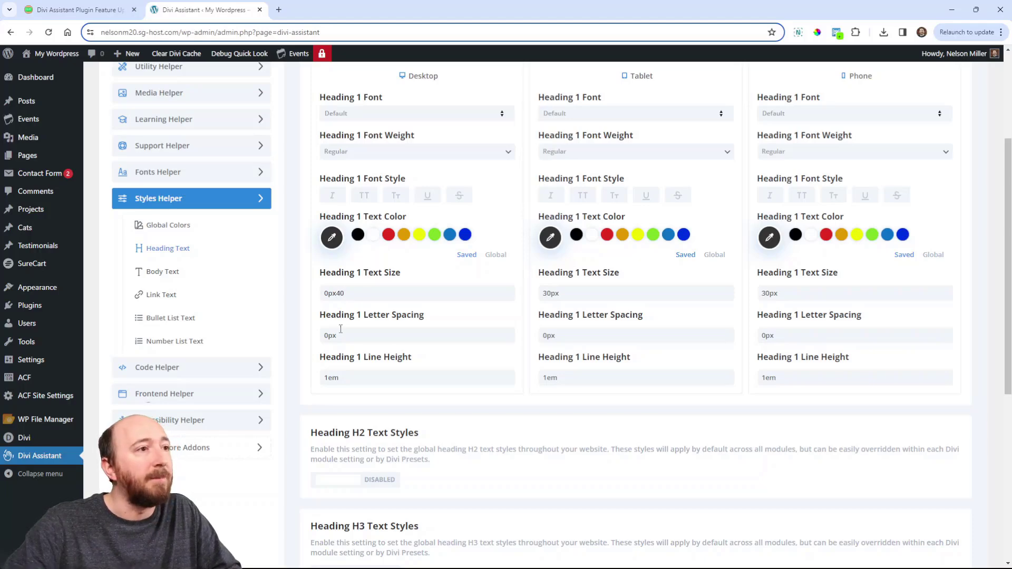
pyautogui.press('BackSpace')
pyautogui.press('BackSpace')
pyautogui.press('BackSpace')
pyautogui.press('BackSpace')
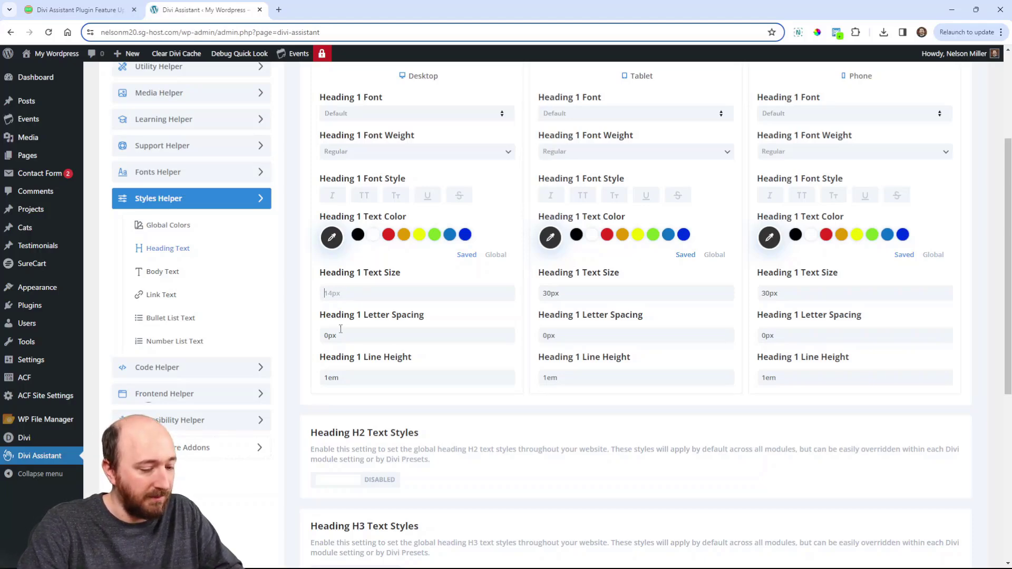
pyautogui.write('50')
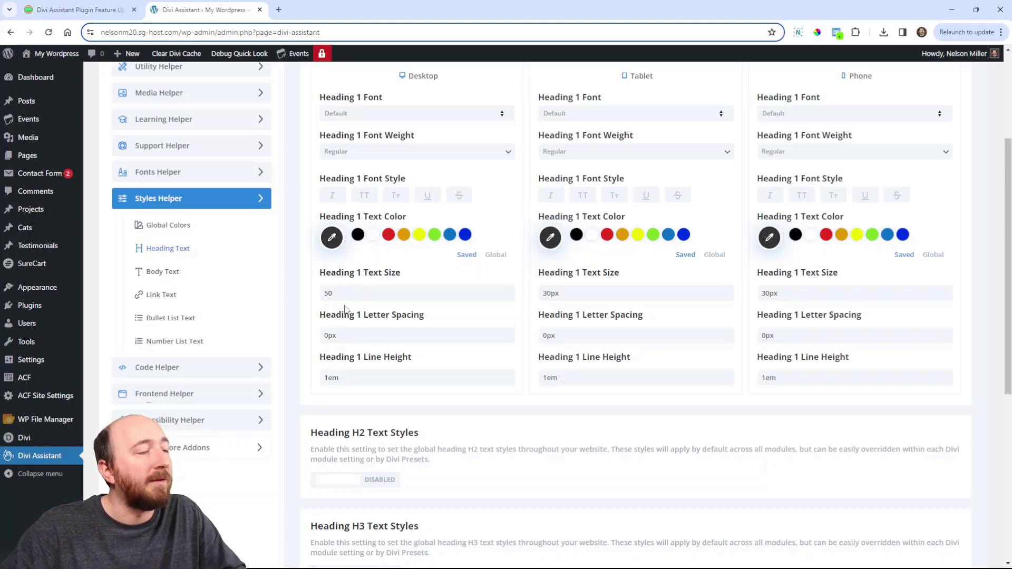
pyautogui.write('px')
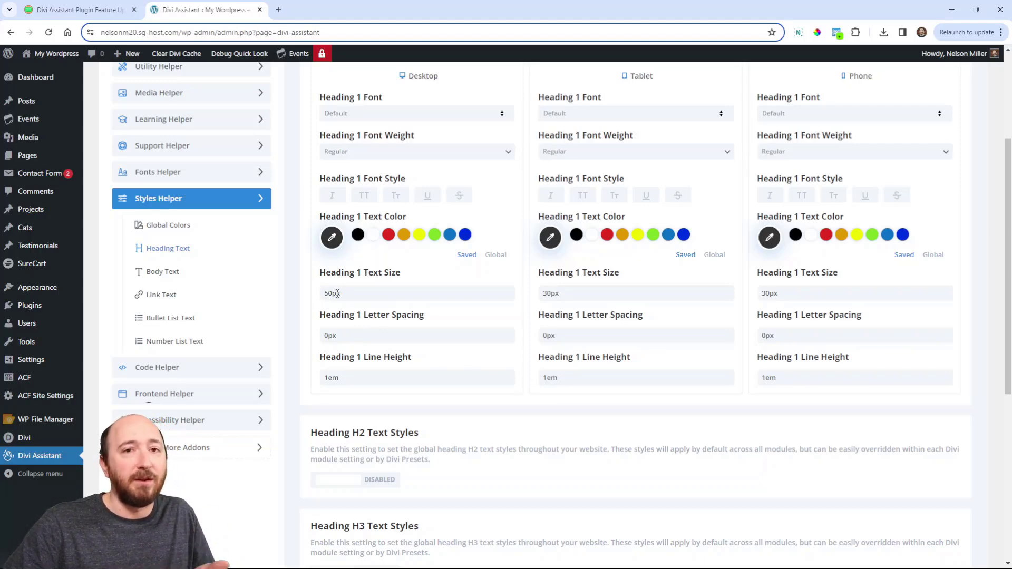
pyautogui.click(79, 10)
pyautogui.scroll(-4, 454, 298)
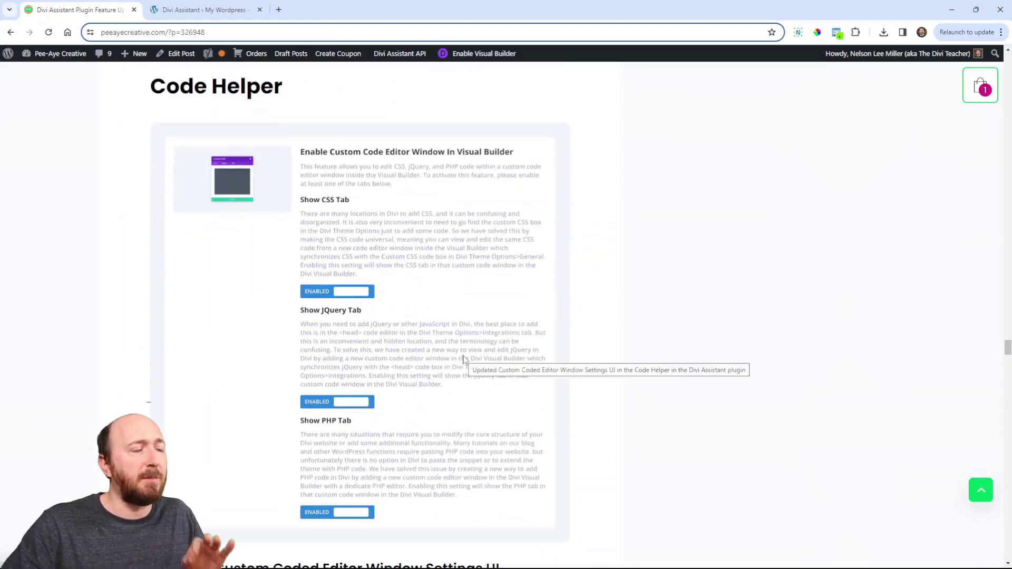
# - Read the blog post's Code Helper section, then switch back to the admin tab with Ctrl+Tab
pyautogui.scroll(-3, 464, 359)
pyautogui.scroll(2, 464, 359)
pyautogui.scroll(1, 463, 359)
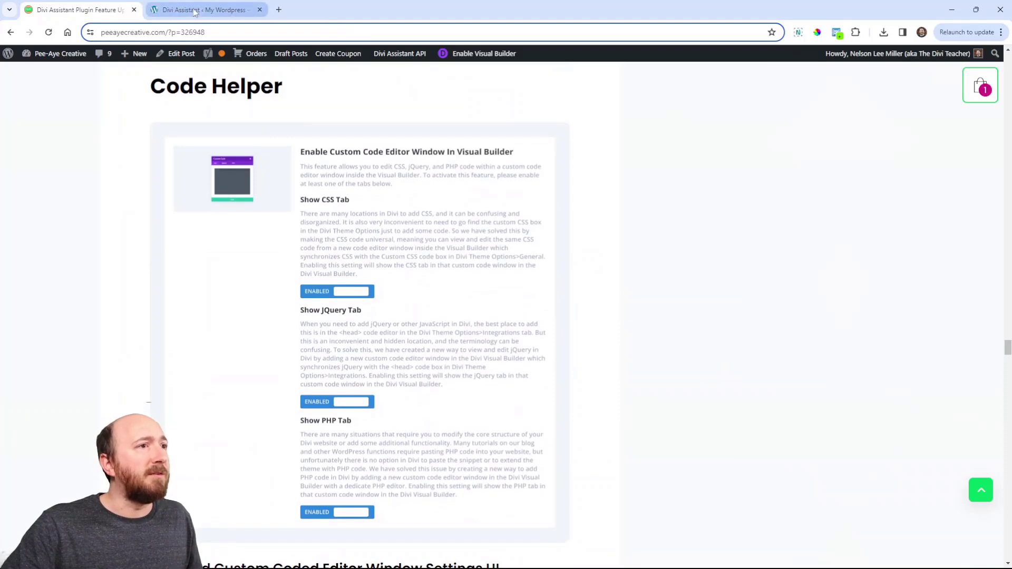
pyautogui.scroll(-1, 425, 297)
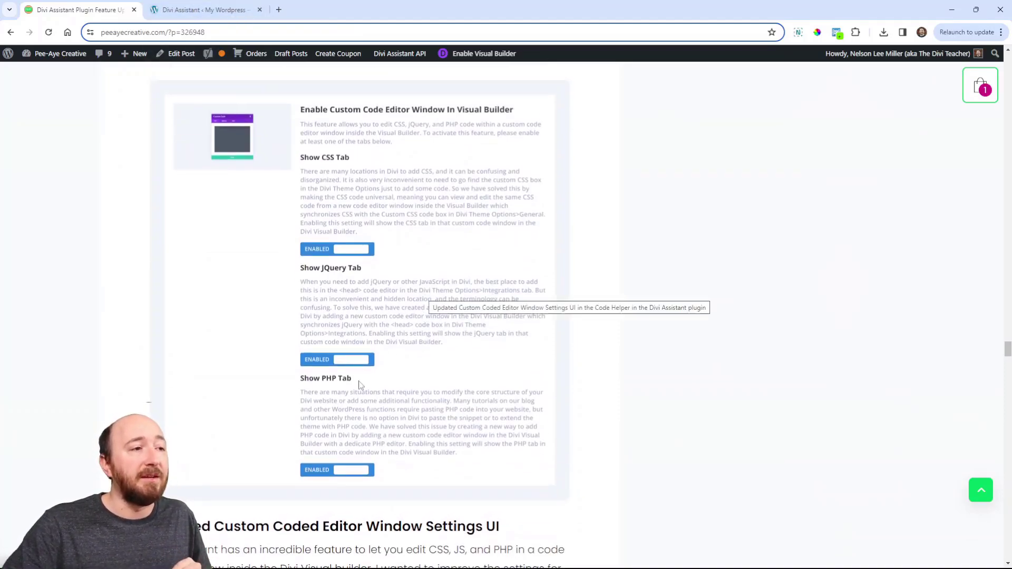
pyautogui.hotkey('ctrl', 'Tab')
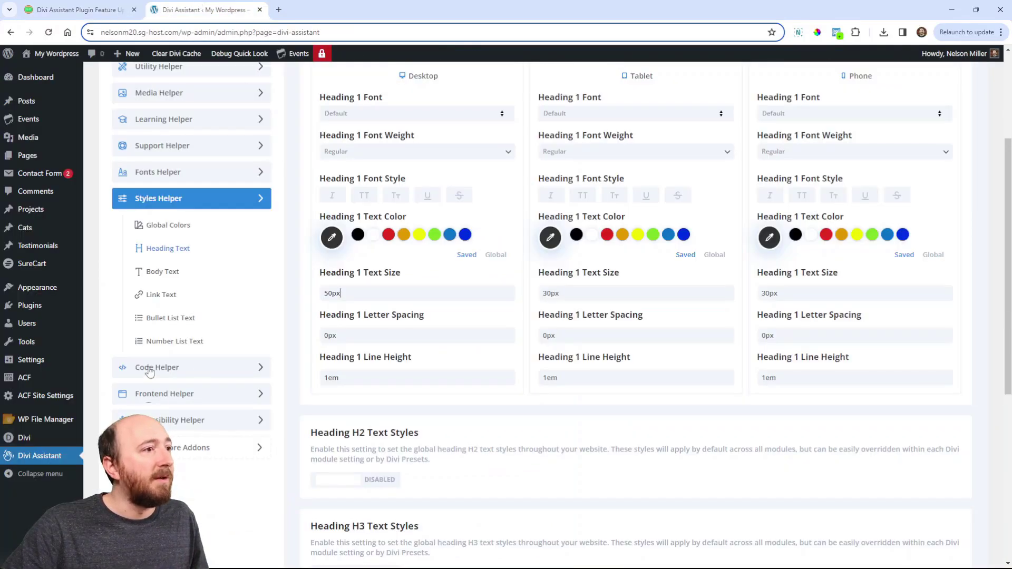
# - In Code Helper, enable the Show CSS Tab, Show JQuery Tab and Show PHP Tab settings
pyautogui.click(149, 369)
pyautogui.scroll(3, 511, 216)
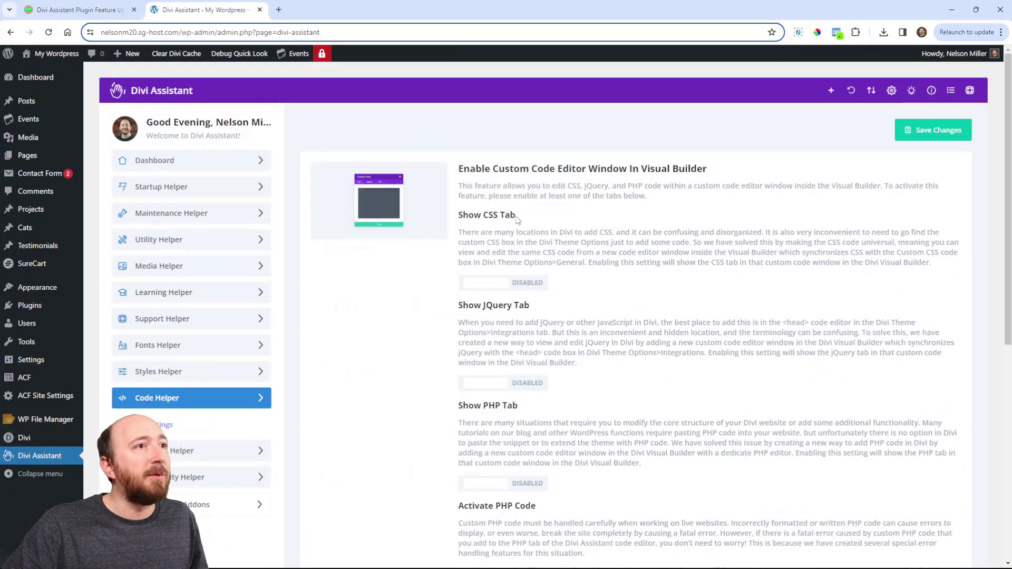
pyautogui.click(487, 282)
pyautogui.moveTo(468, 214); pyautogui.dragTo(508, 216)
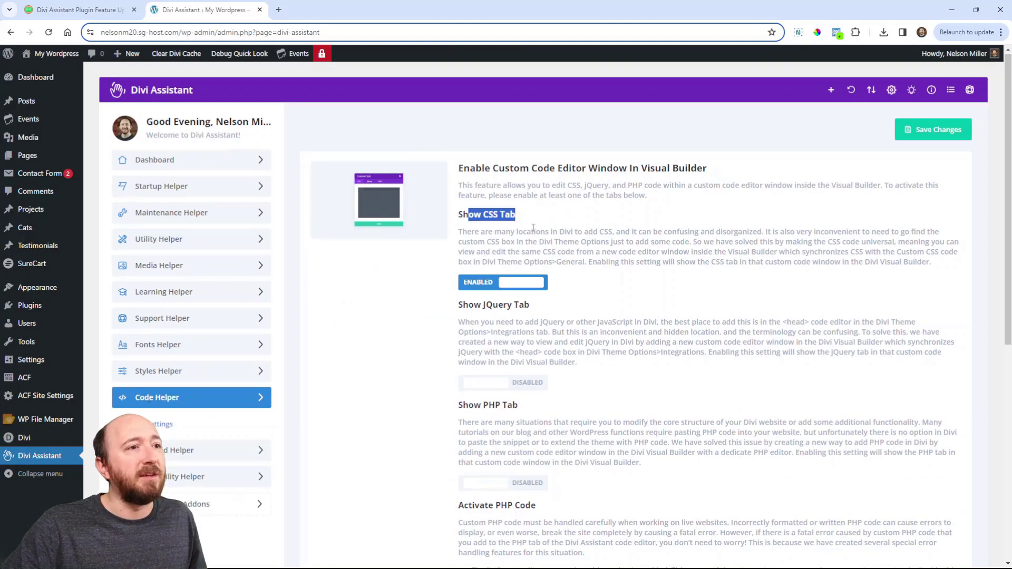
pyautogui.scroll(-3, 508, 216)
pyautogui.click(502, 226)
pyautogui.click(496, 326)
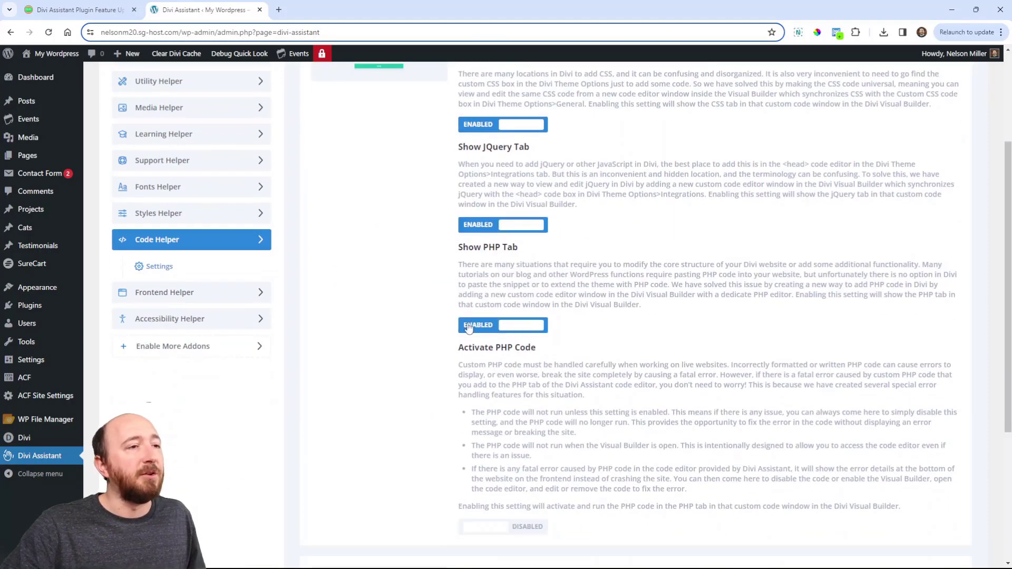
pyautogui.scroll(-3, 531, 324)
pyautogui.scroll(2, 531, 324)
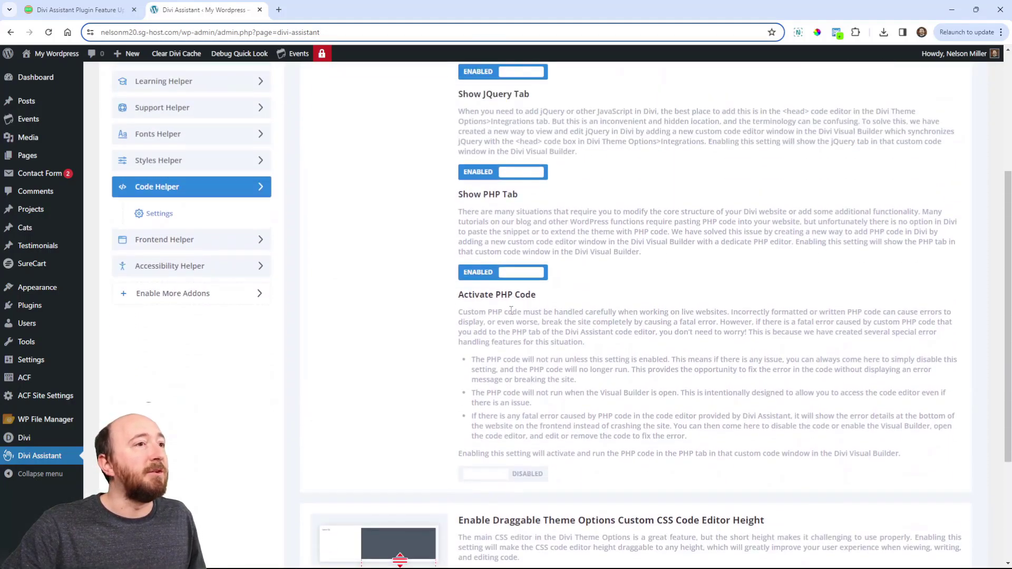
pyautogui.scroll(-3, 510, 308)
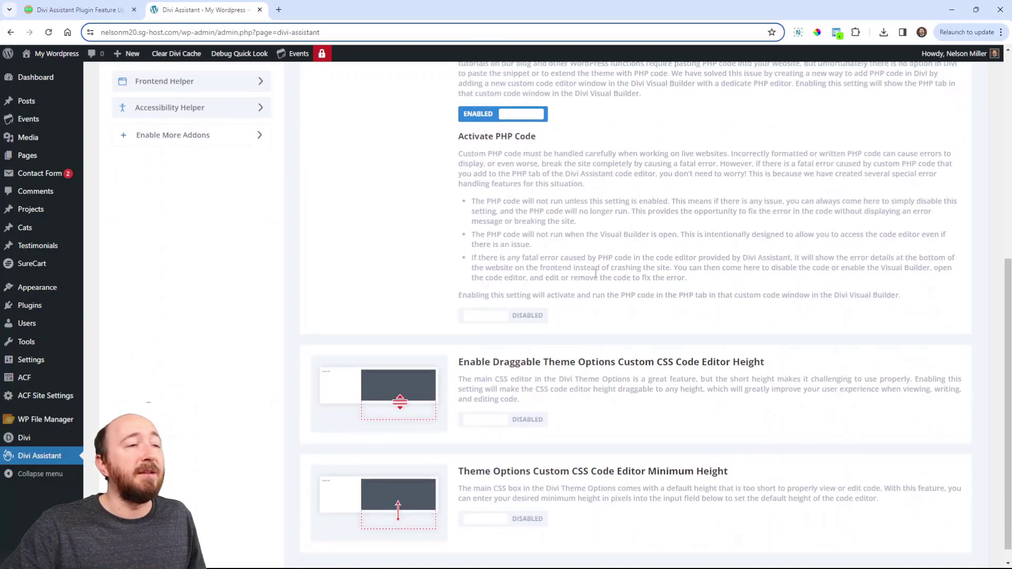
# - Enable Activate PHP Code, toggling it off and back on, then switch to the blog post
pyautogui.tripleClick(482, 135)
pyautogui.click(521, 306)
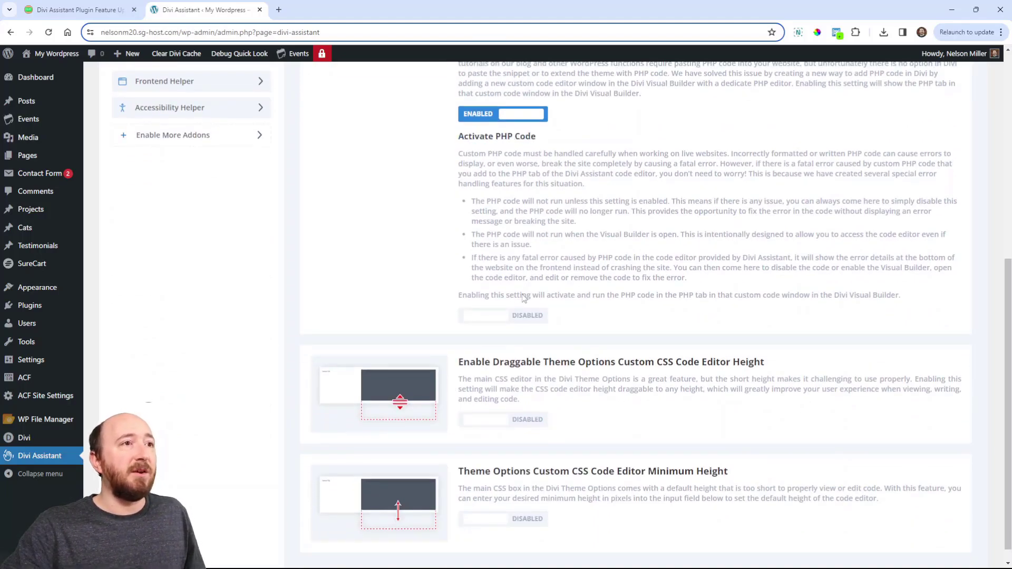
pyautogui.click(520, 315)
pyautogui.moveTo(458, 152); pyautogui.dragTo(811, 295)
pyautogui.click(595, 179)
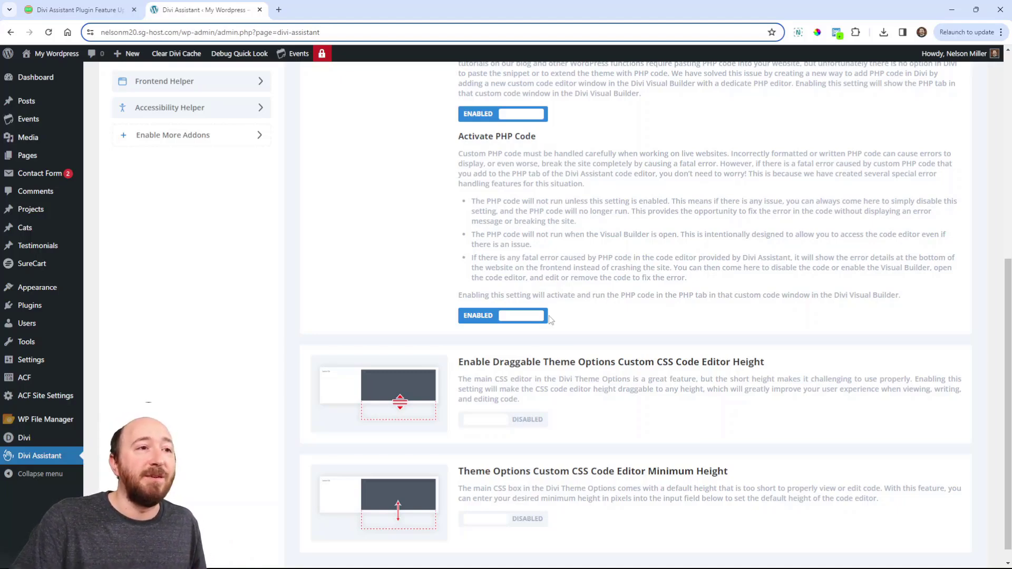
pyautogui.click(488, 318)
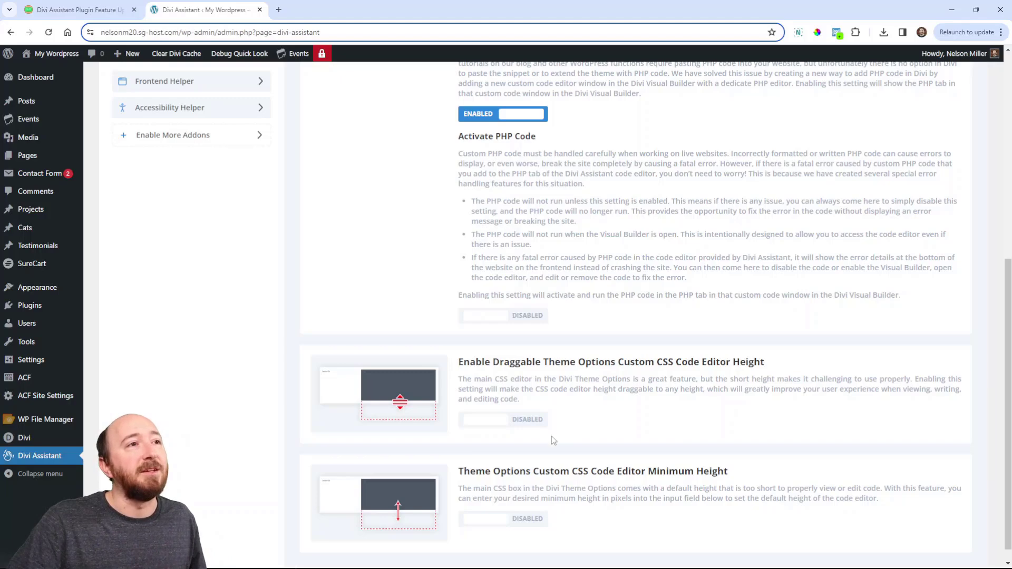
pyautogui.scroll(3, 560, 427)
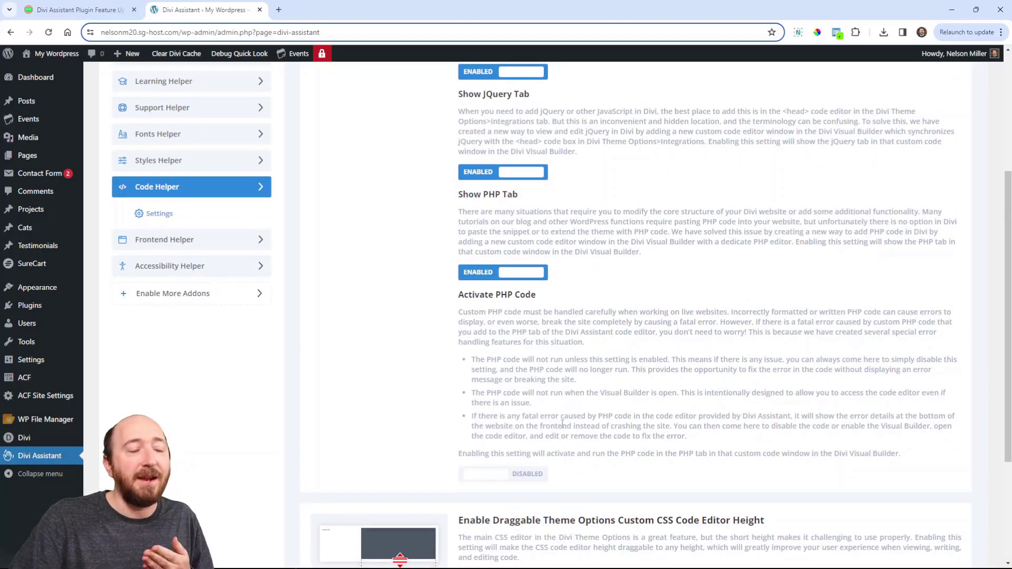
pyautogui.click(486, 475)
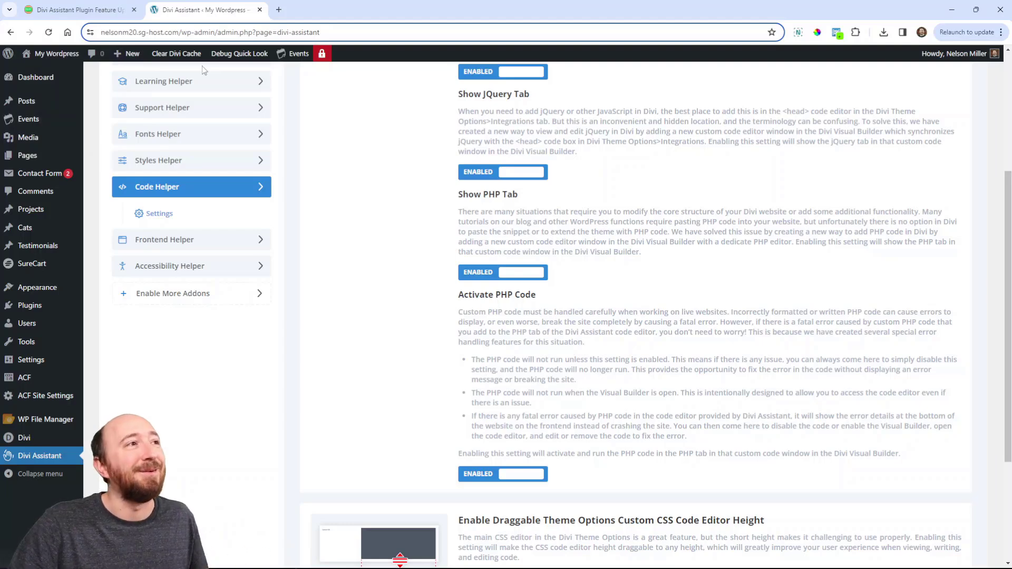
pyautogui.click(79, 9)
# - Scroll through the PHP error-handling and Draggable CSS Code Editor sections, then return to Code Helper settings
pyautogui.scroll(-1, 436, 232)
pyautogui.scroll(-7, 436, 233)
pyautogui.scroll(-5, 424, 206)
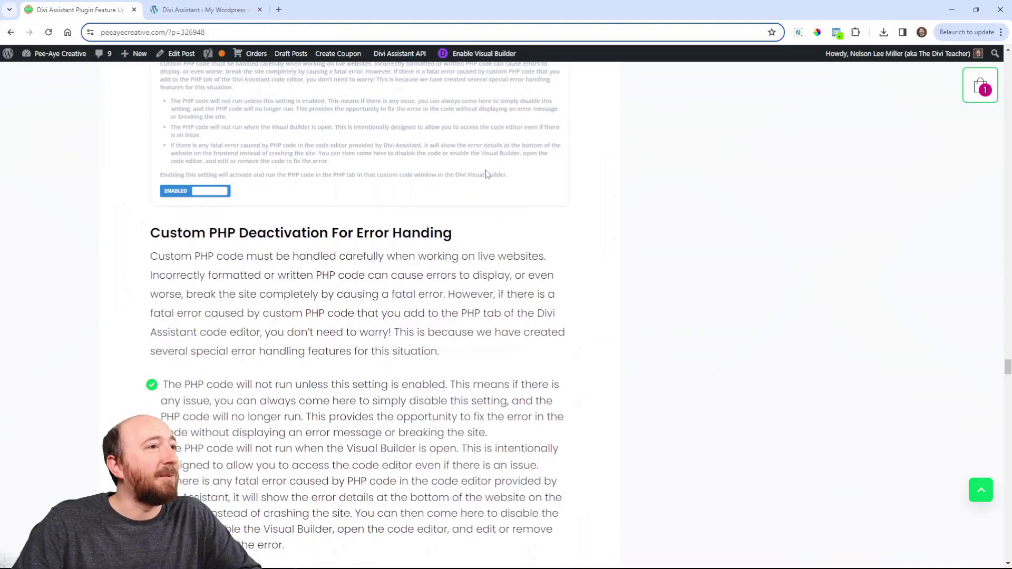
pyautogui.scroll(-5, 459, 179)
pyautogui.scroll(3, 295, 169)
pyautogui.scroll(-9, 285, 166)
pyautogui.scroll(1, 298, 187)
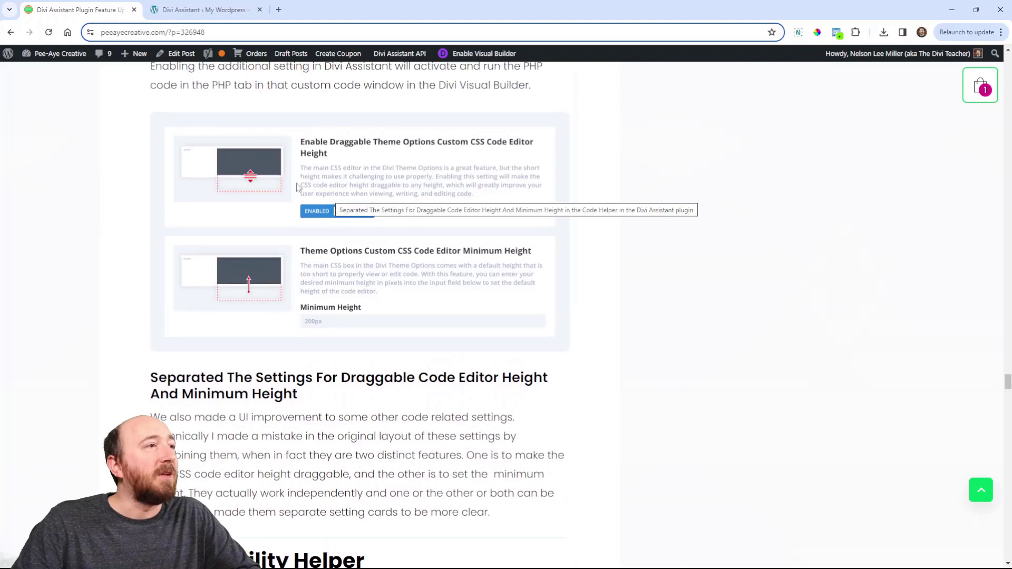
pyautogui.click(201, 9)
pyautogui.scroll(-3, 648, 337)
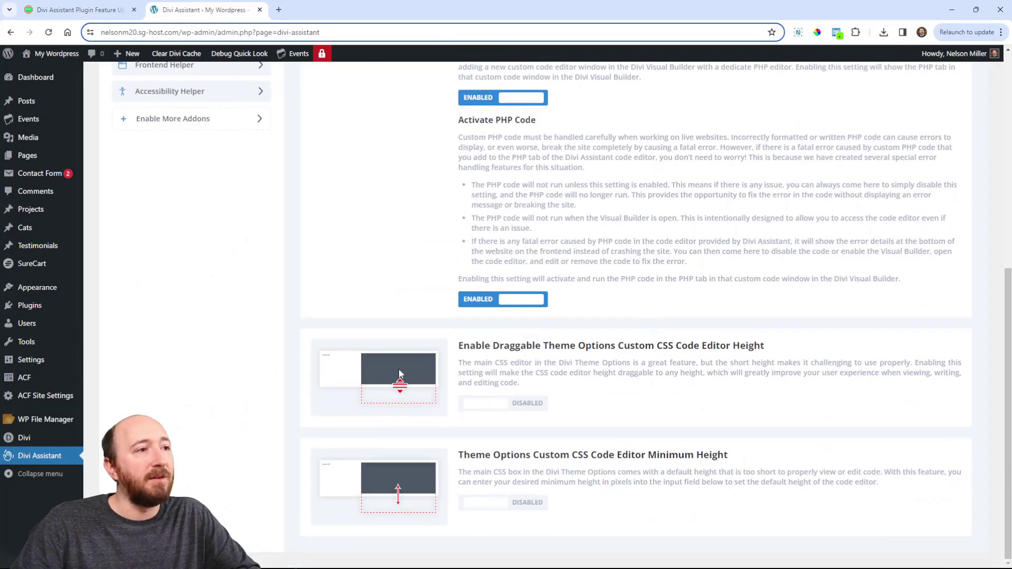
# - Toggle Draggable Code Editor Height and Minimum Height on and back off, leaving both disabled
pyautogui.click(501, 410)
pyautogui.click(502, 409)
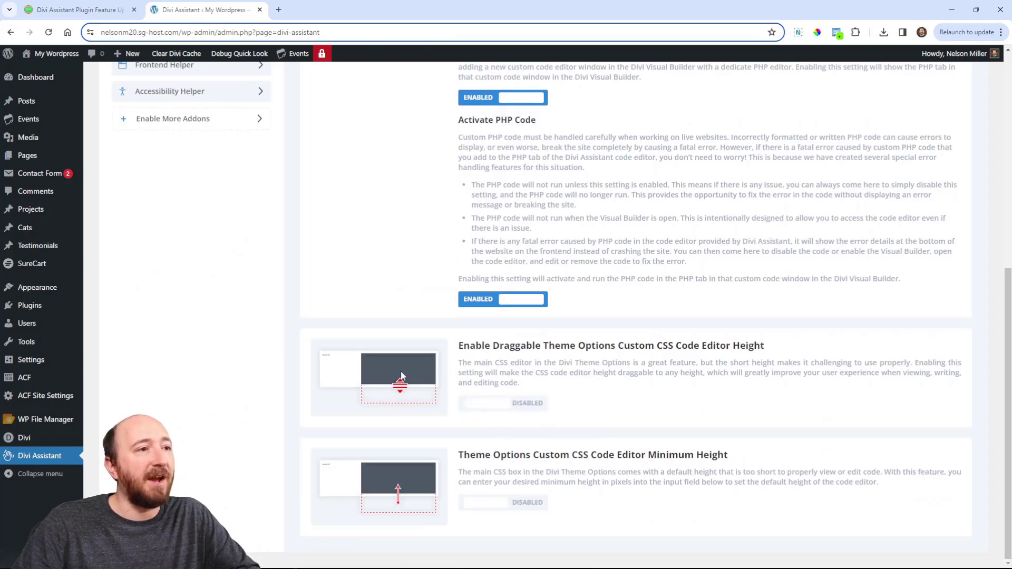
pyautogui.click(527, 507)
pyautogui.click(528, 509)
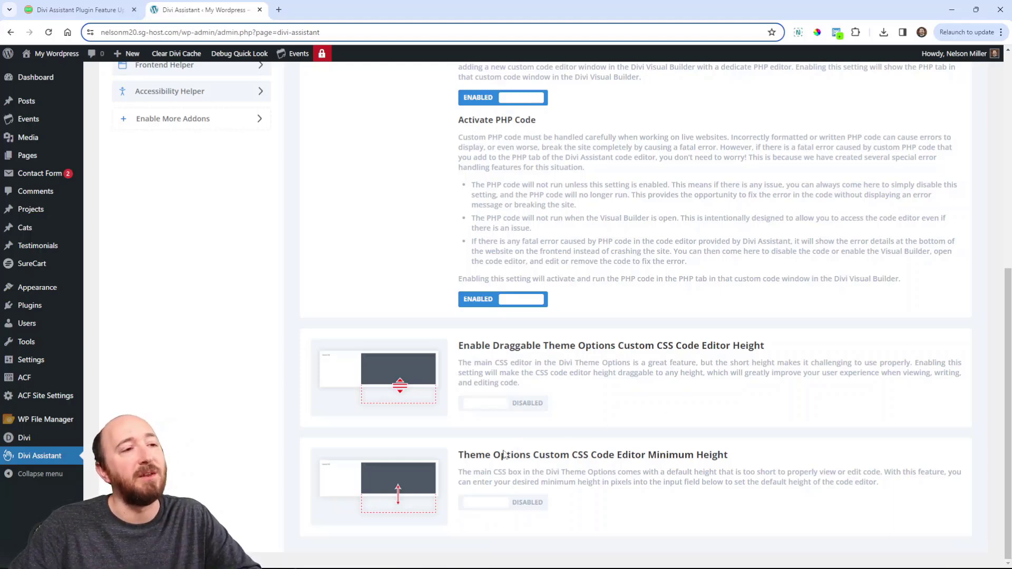
# - Return to the release blog post and scroll into the Accessibility Helper changes
pyautogui.click(80, 10)
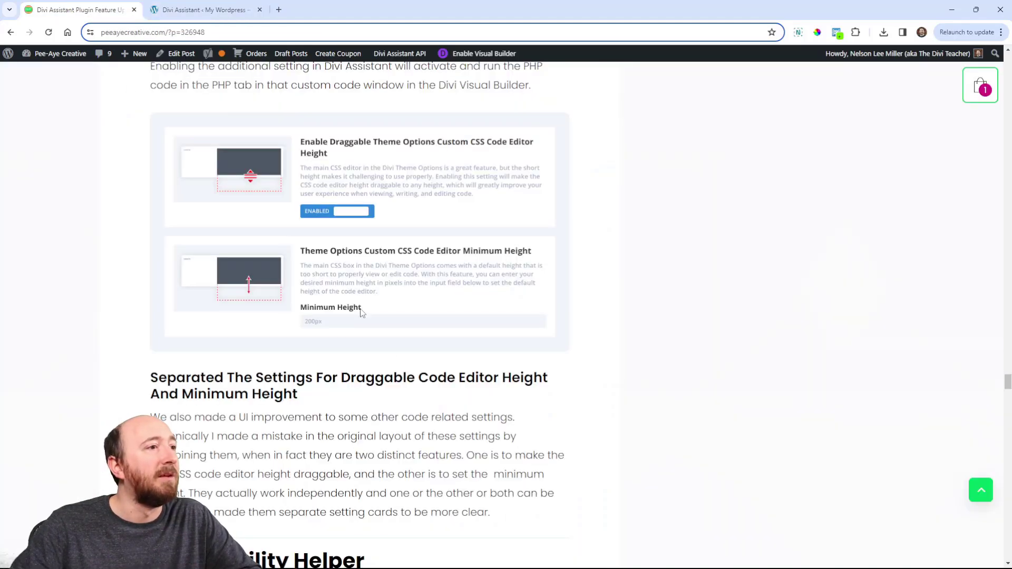
pyautogui.scroll(-5, 397, 372)
pyautogui.scroll(-6, 397, 372)
pyautogui.scroll(2, 379, 374)
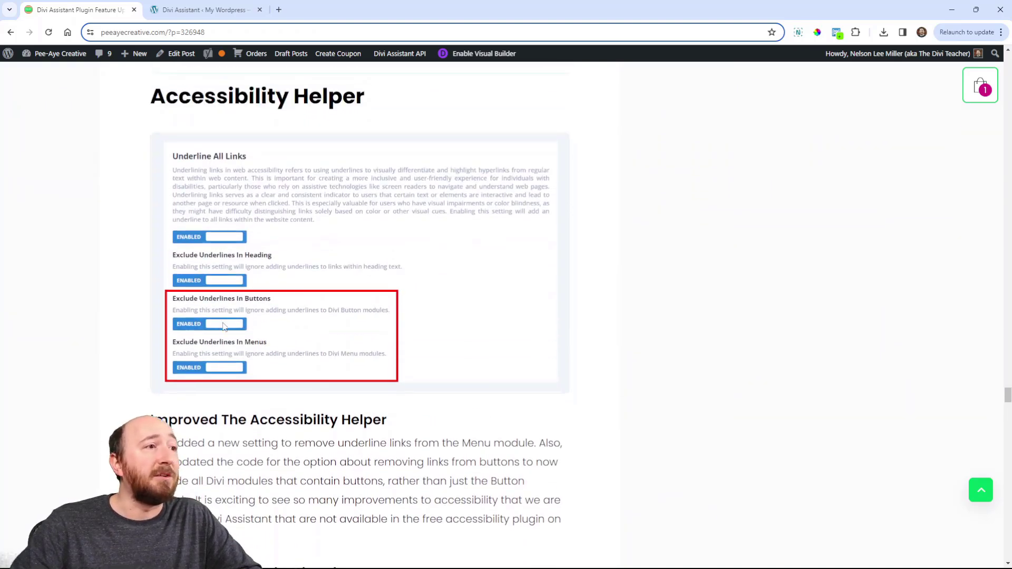
pyautogui.scroll(-5, 346, 398)
pyautogui.scroll(-1, 369, 404)
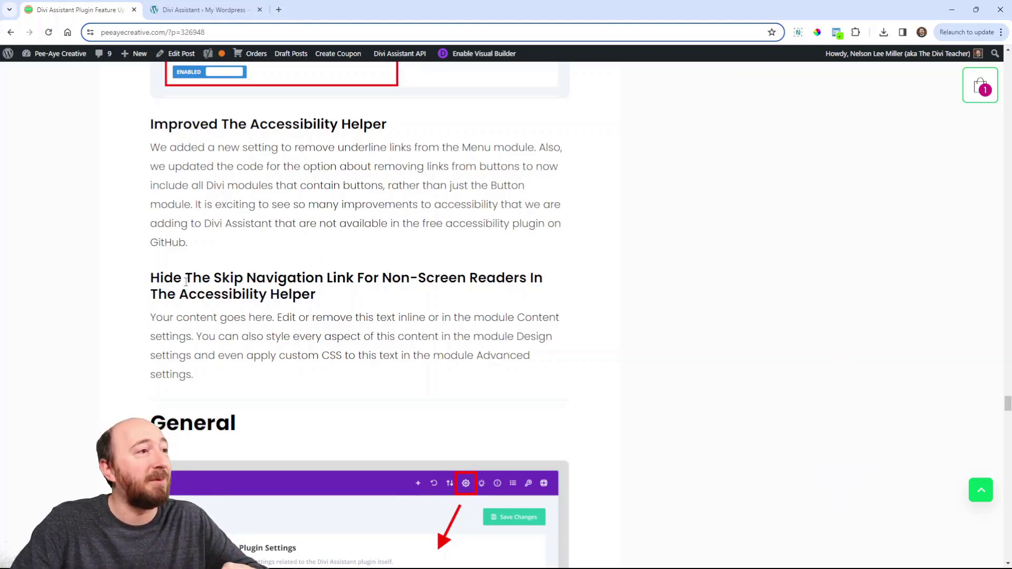
# - Highlight the skip navigation link heading, then scroll on to the General section
pyautogui.moveTo(153, 278); pyautogui.dragTo(317, 295)
pyautogui.click(262, 295)
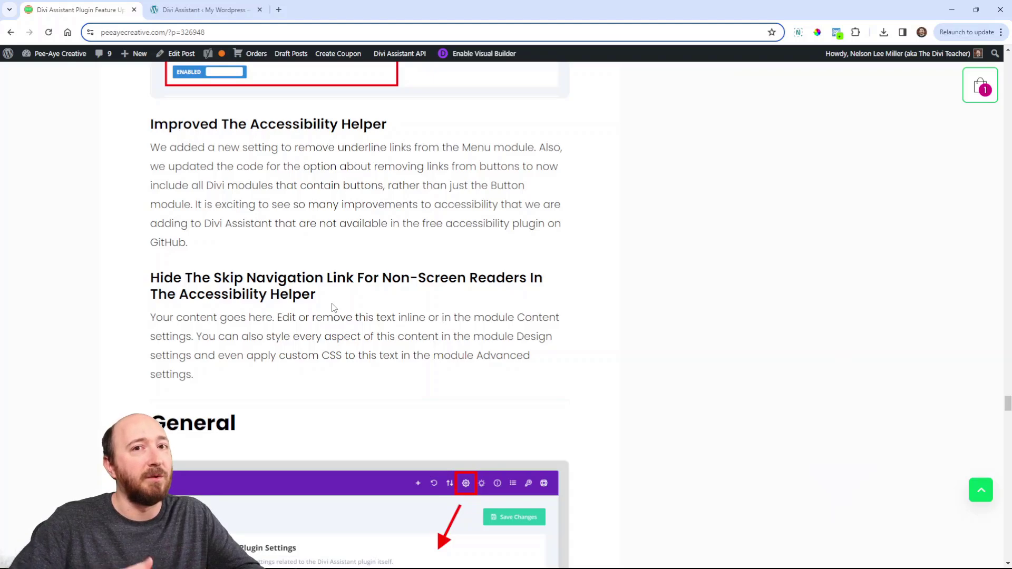
pyautogui.scroll(-5, 413, 253)
pyautogui.scroll(1, 430, 267)
pyautogui.scroll(-3, 430, 267)
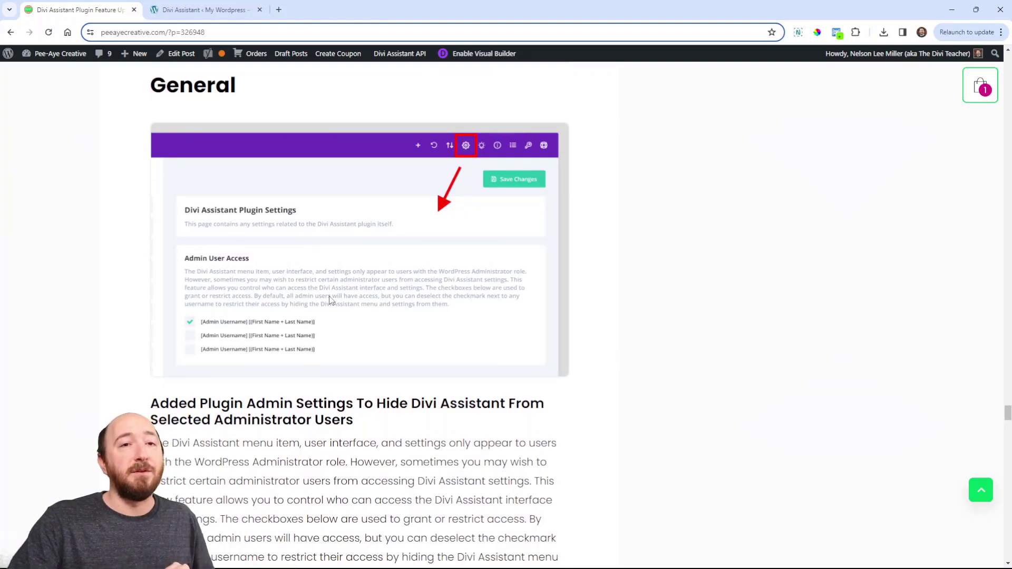
# - Read the General section on hiding Divi Assistant from admins, then return to the Divi Assistant settings tab's top
pyautogui.scroll(-2, 329, 299)
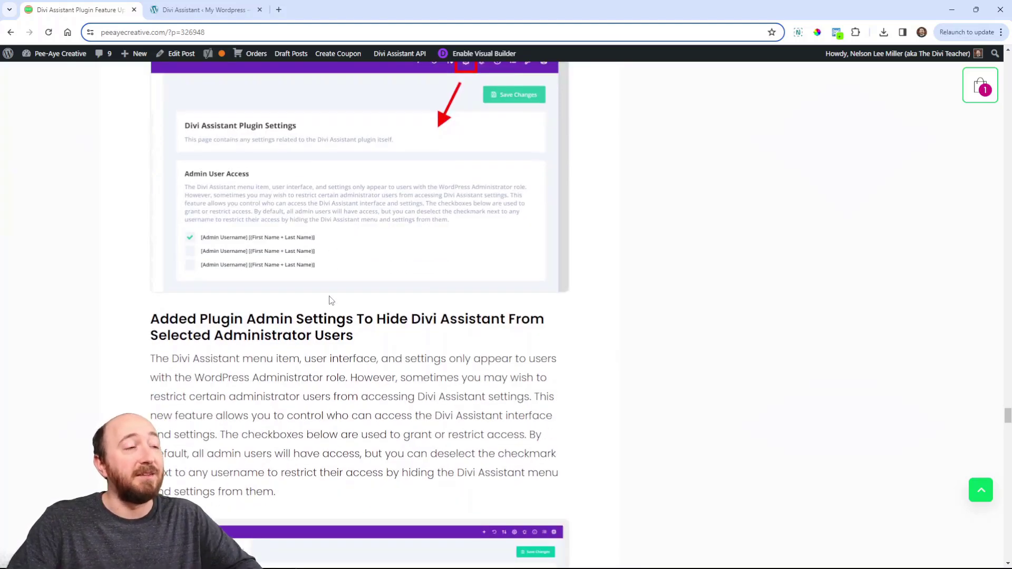
pyautogui.scroll(1, 330, 299)
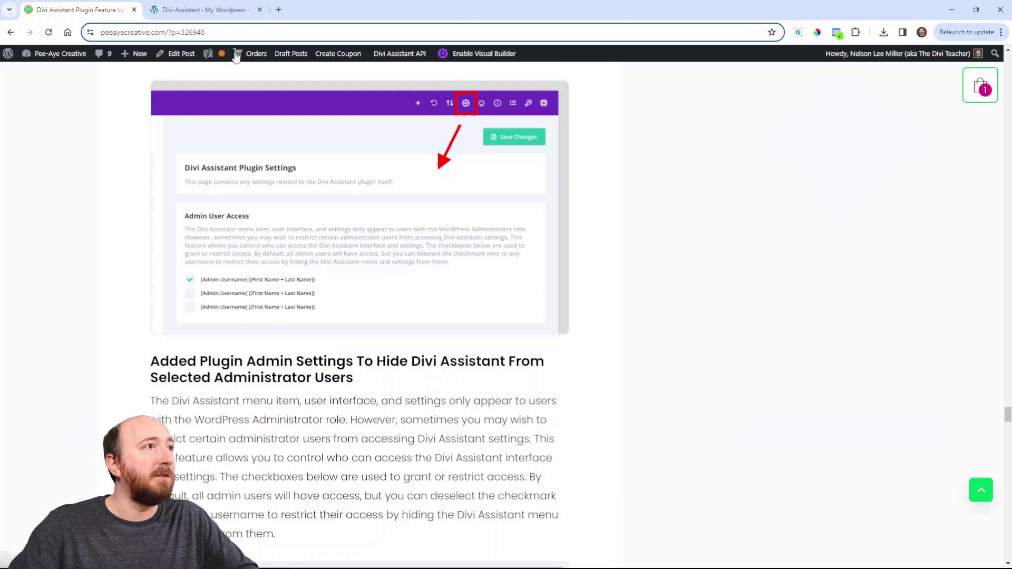
pyautogui.hotkey('ctrl', 'Tab')
pyautogui.scroll(7, 325, 104)
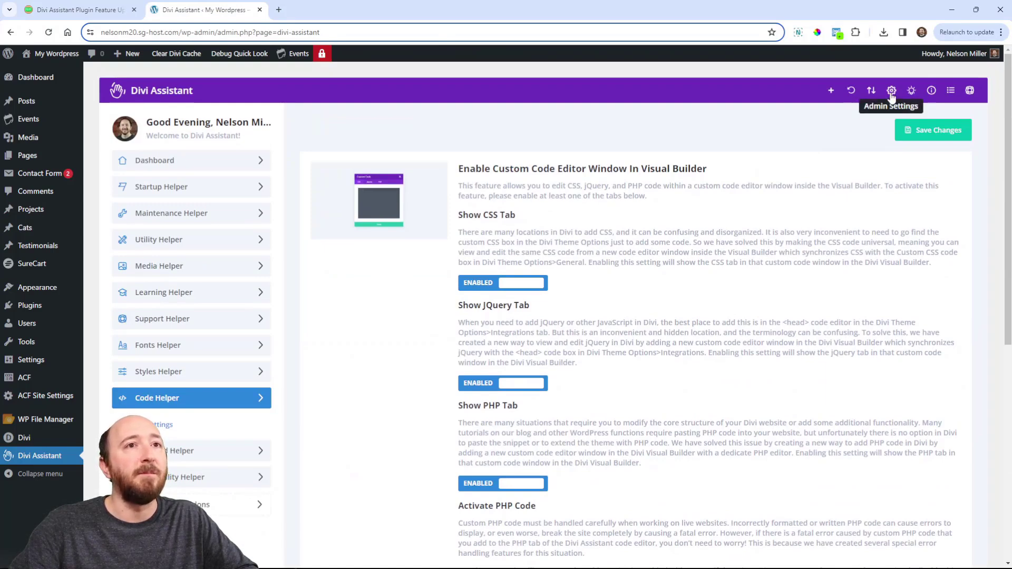
# - In Divi Assistant Plugin Settings, uncheck the first three users under Admin User Access
pyautogui.click(891, 92)
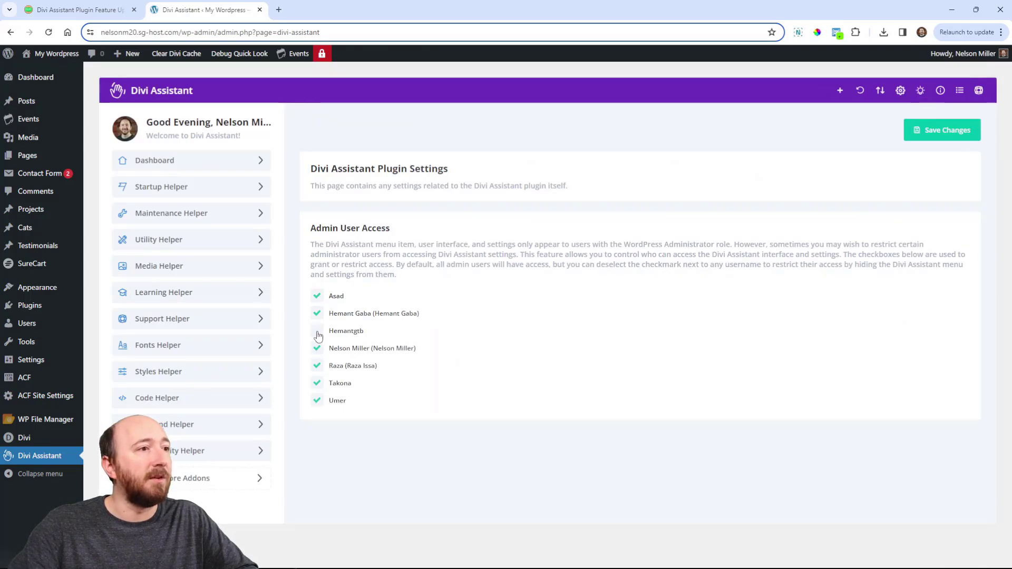
pyautogui.click(317, 386)
pyautogui.click(317, 386)
pyautogui.click(317, 315)
pyautogui.click(317, 296)
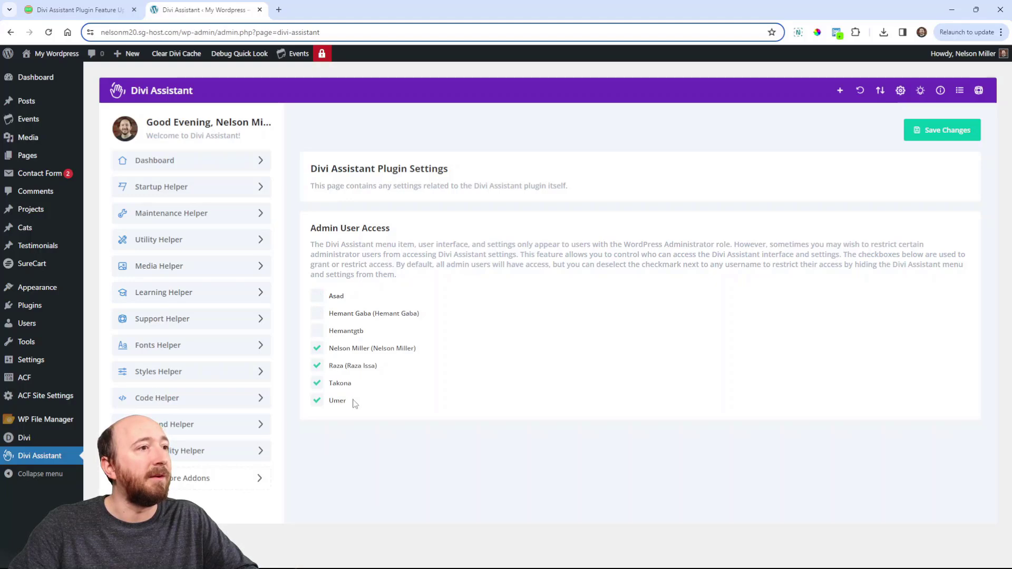
# - Return to the release blog post and scroll down through its feature sections
pyautogui.click(68, 10)
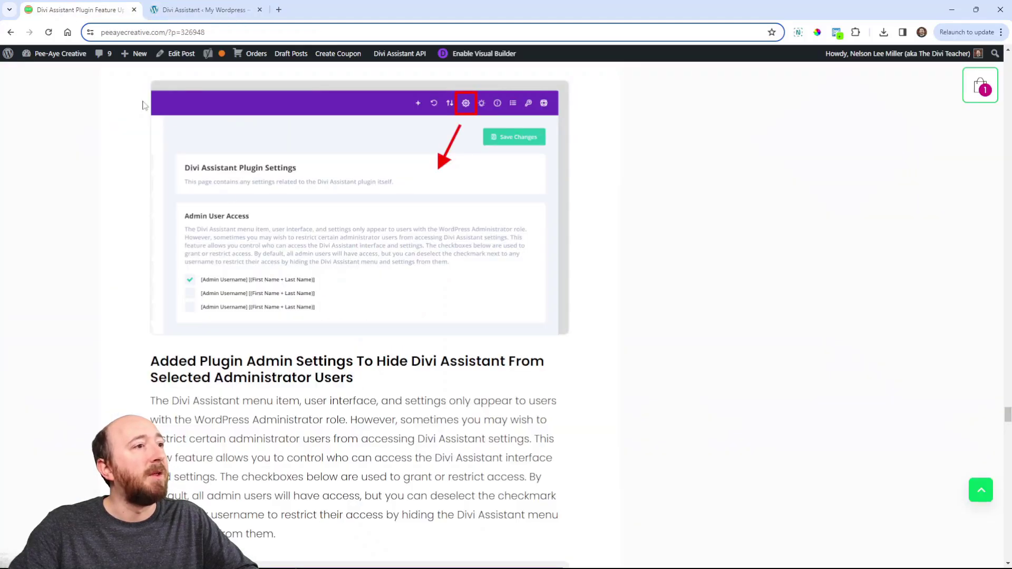
pyautogui.scroll(-3, 324, 346)
pyautogui.scroll(-3, 453, 363)
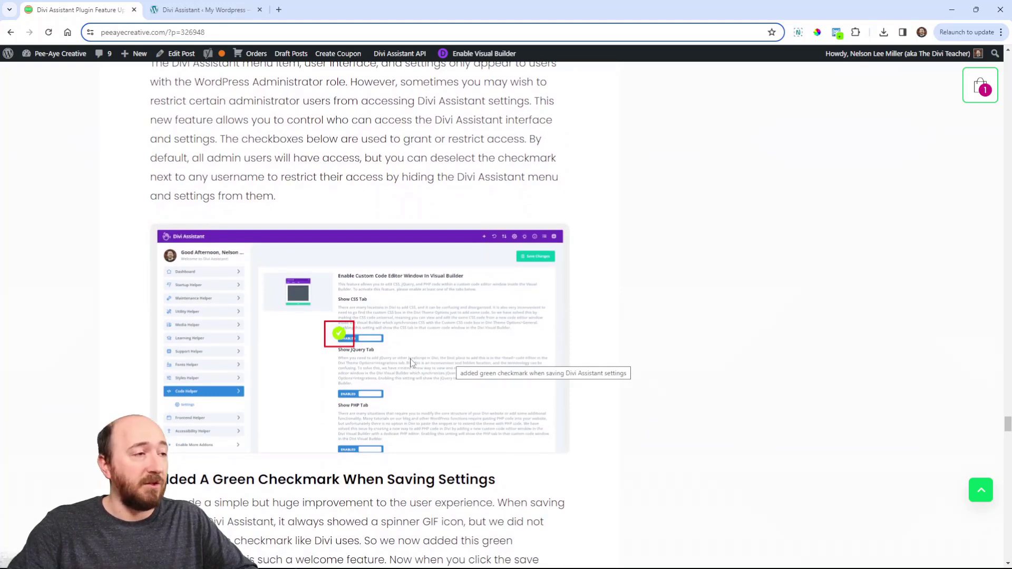
pyautogui.scroll(-2, 361, 347)
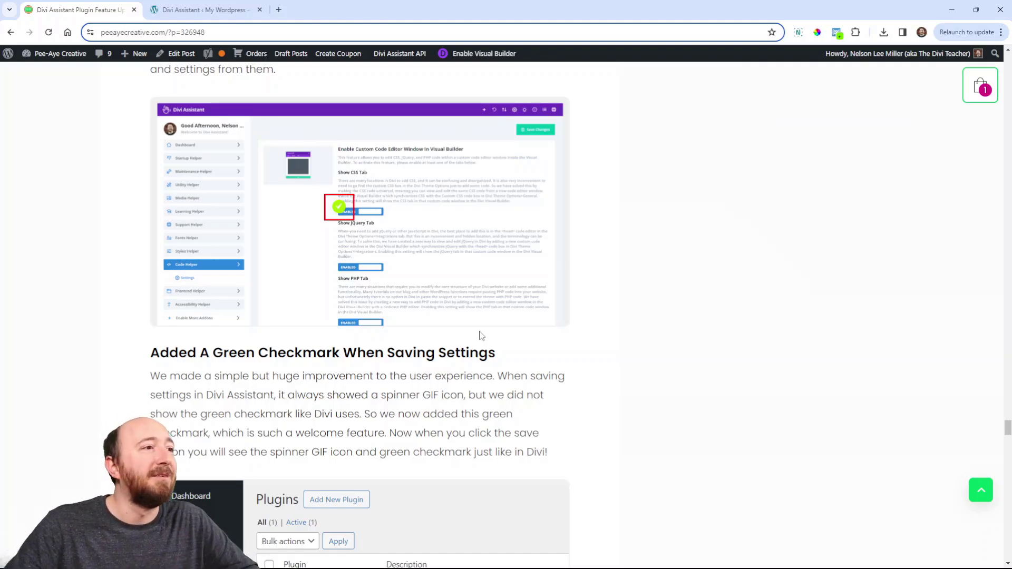
pyautogui.scroll(-2, 340, 277)
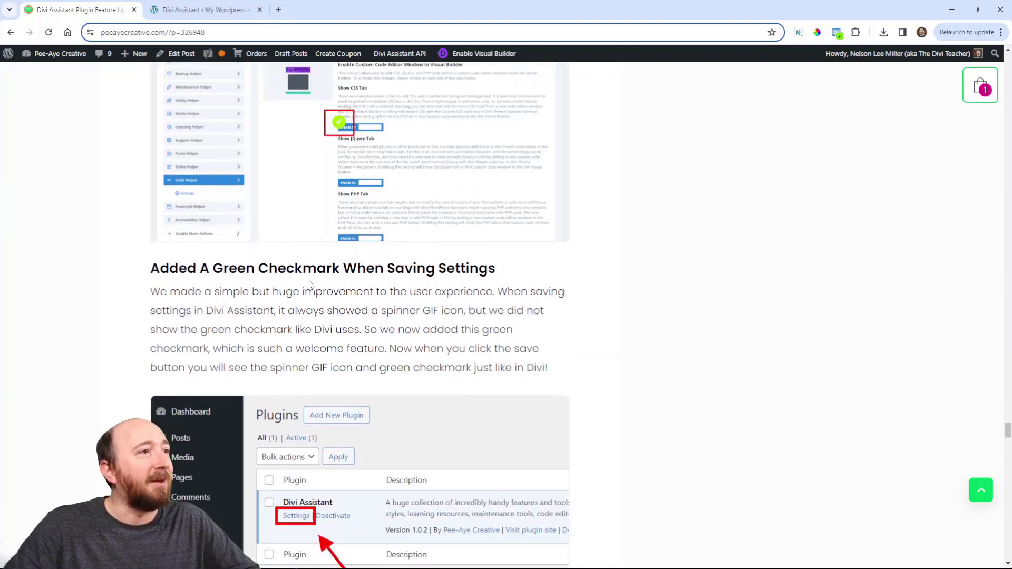
pyautogui.scroll(-5, 311, 271)
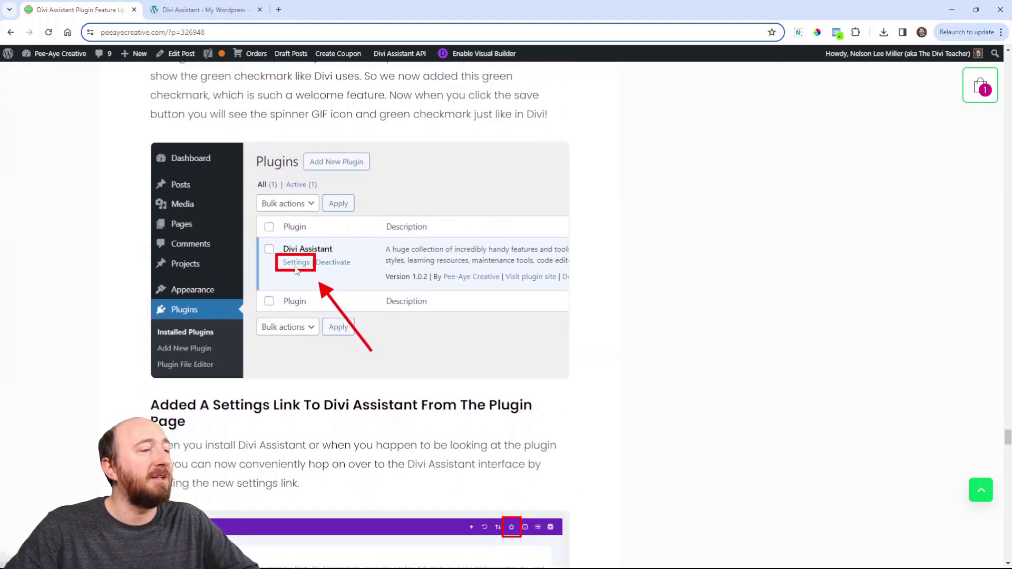
pyautogui.scroll(-1, 317, 272)
pyautogui.scroll(-1, 367, 257)
pyautogui.scroll(-5, 368, 258)
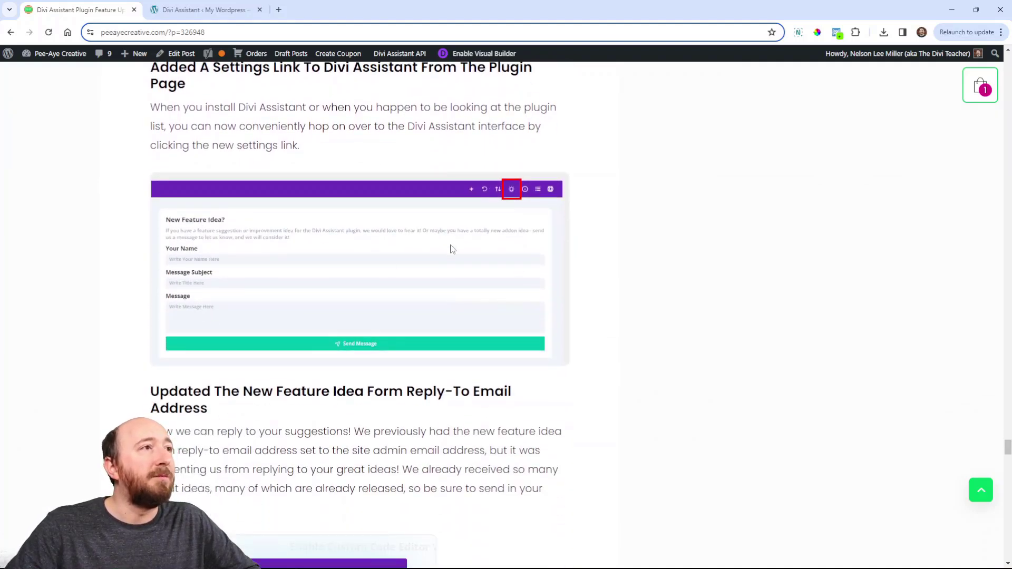
# - Read on to the helper tab logic update, then switch to the Divi Assistant admin tab
pyautogui.scroll(1, 452, 247)
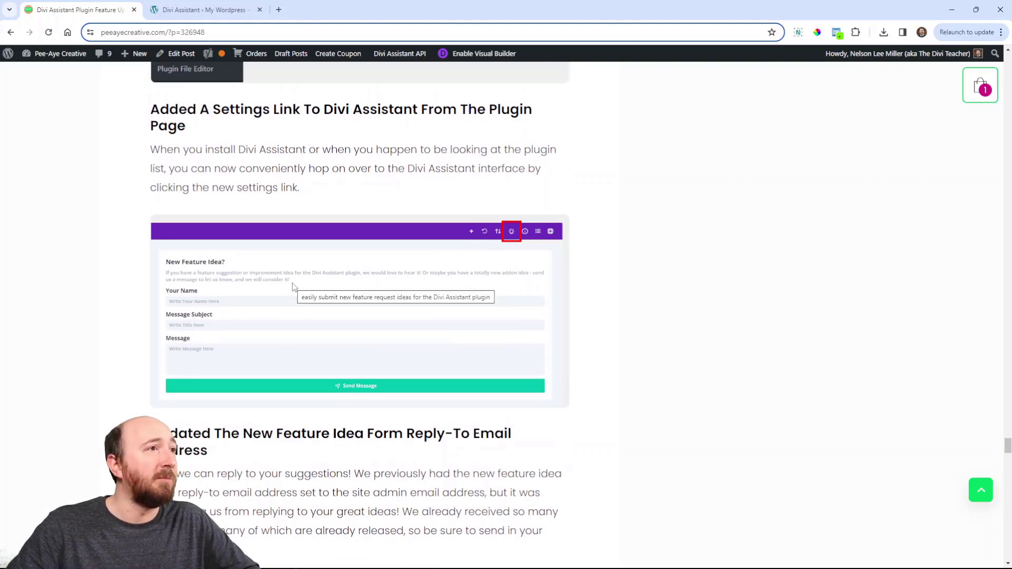
pyautogui.scroll(-9, 395, 280)
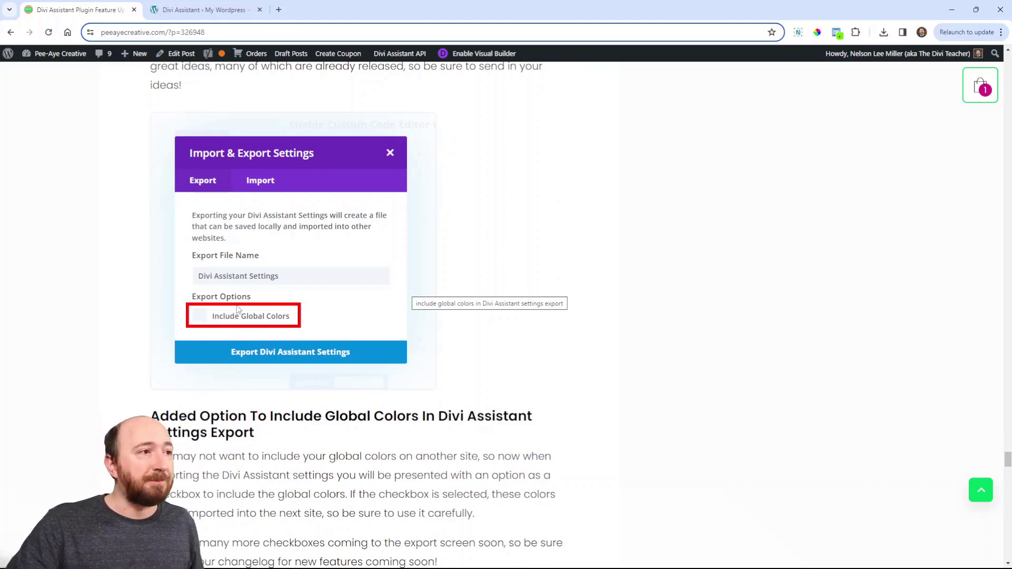
pyautogui.scroll(-2, 289, 321)
pyautogui.scroll(1, 290, 321)
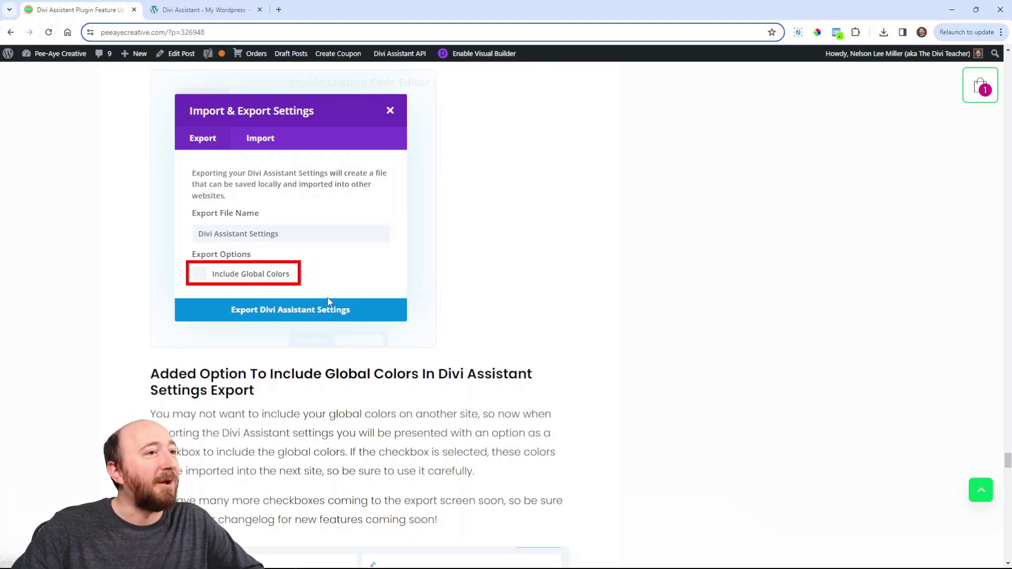
pyautogui.scroll(-5, 324, 299)
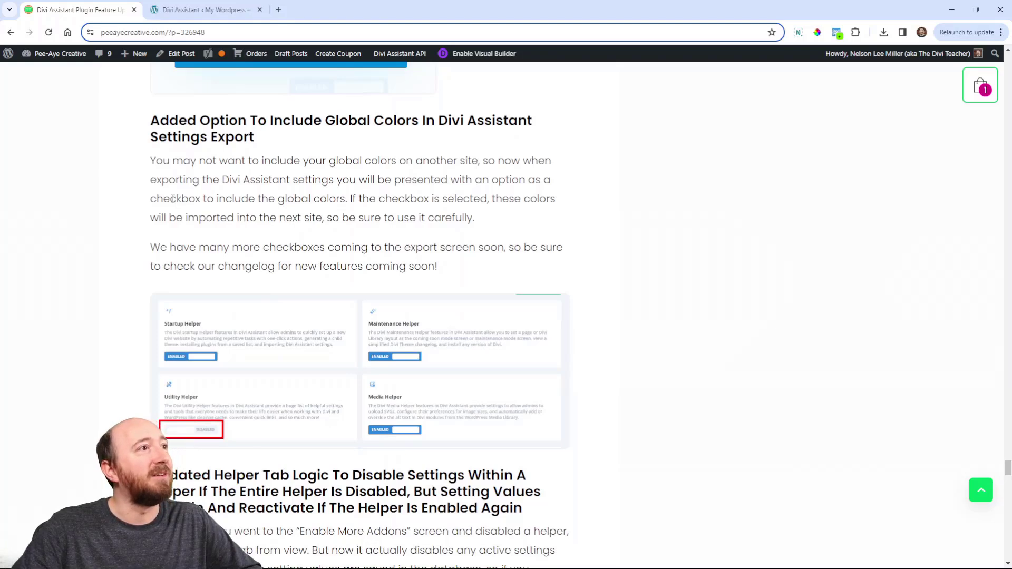
pyautogui.scroll(-3, 269, 306)
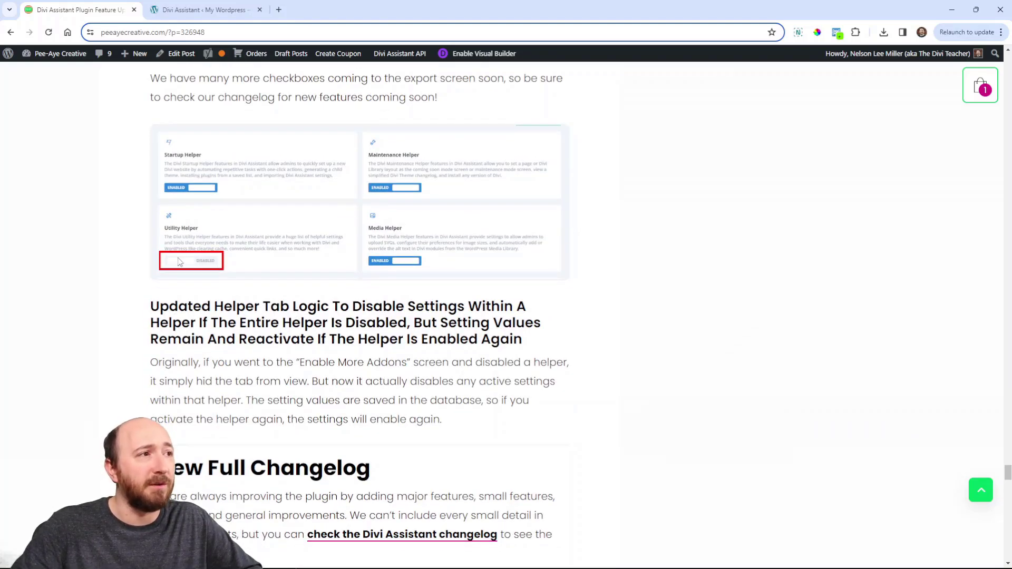
pyautogui.click(190, 13)
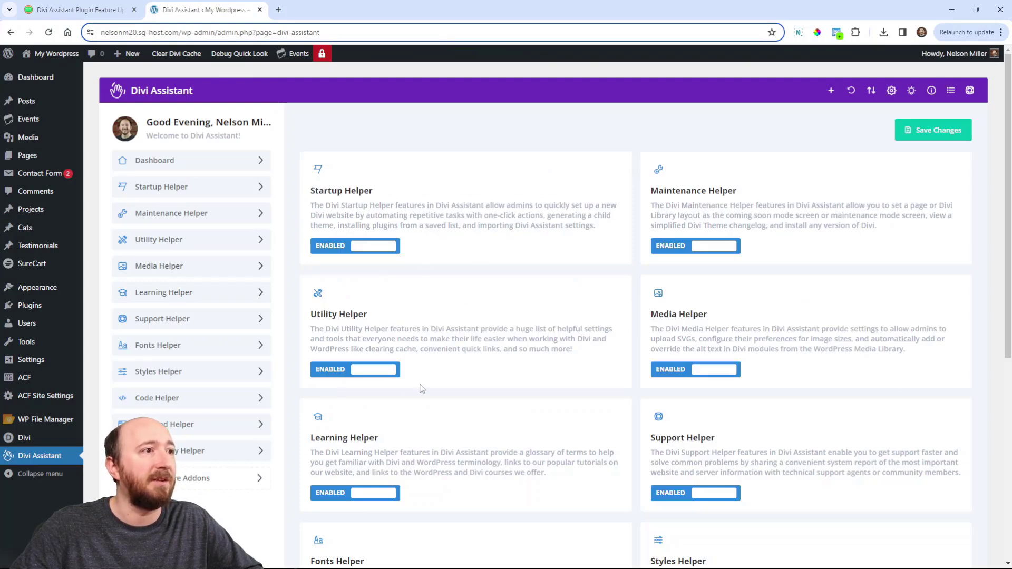
# - Disable the Utility Helper and save, then re-enable it and save again
pyautogui.click(348, 370)
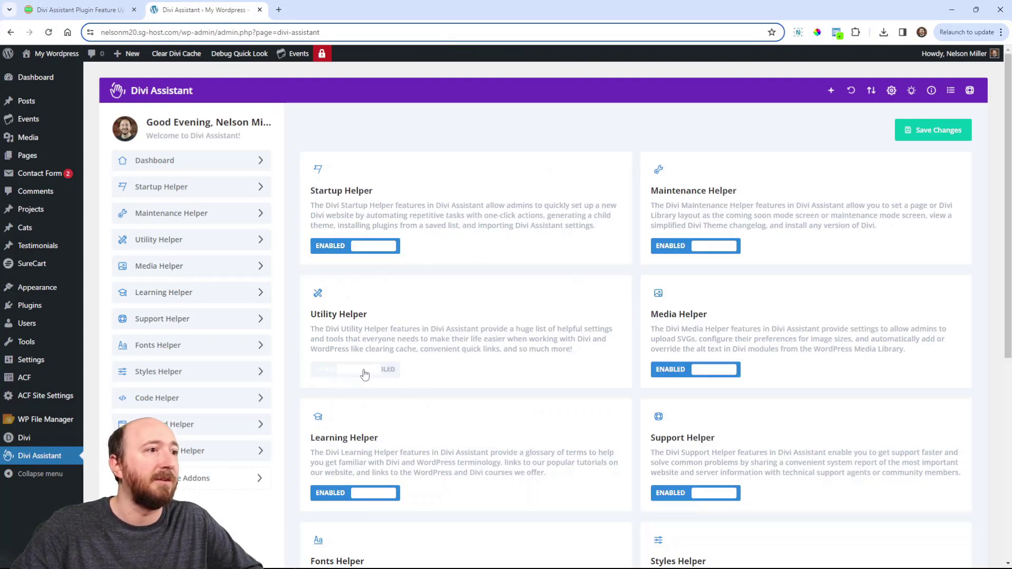
pyautogui.click(930, 137)
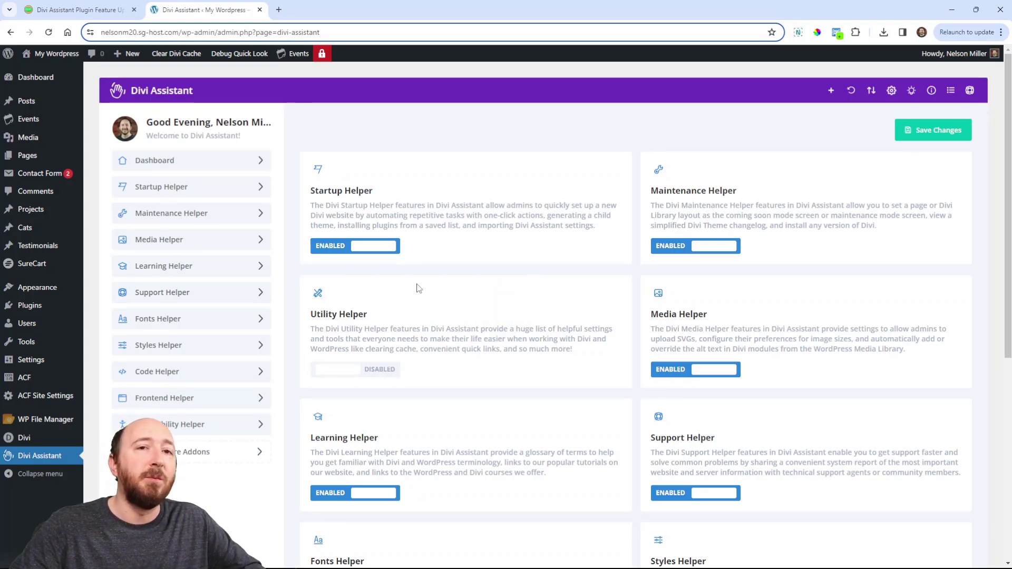
pyautogui.click(346, 375)
pyautogui.click(927, 135)
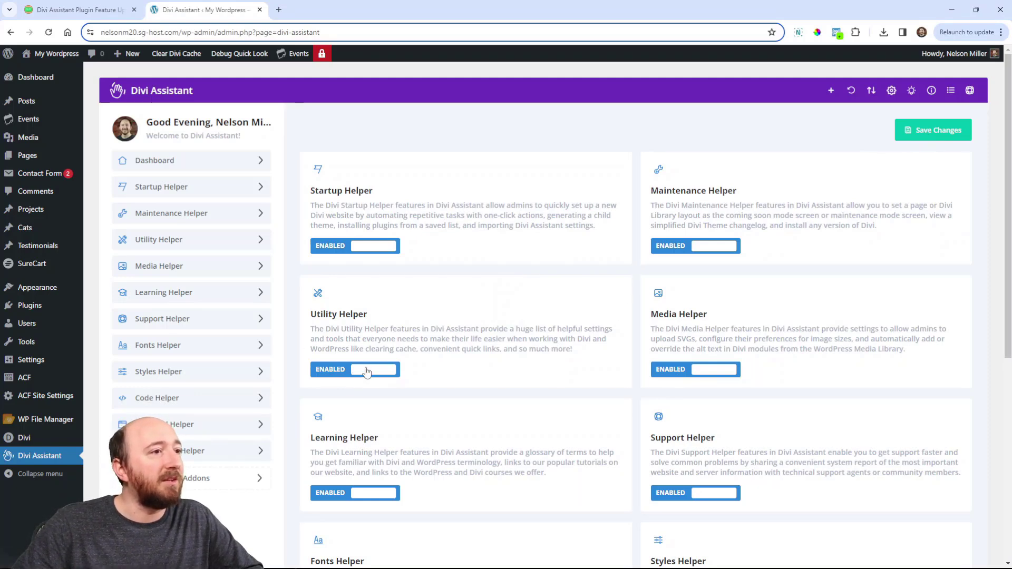
# - In Utility Helper settings, toggle the clear static CSS admin bar setting off and back on
pyautogui.click(186, 247)
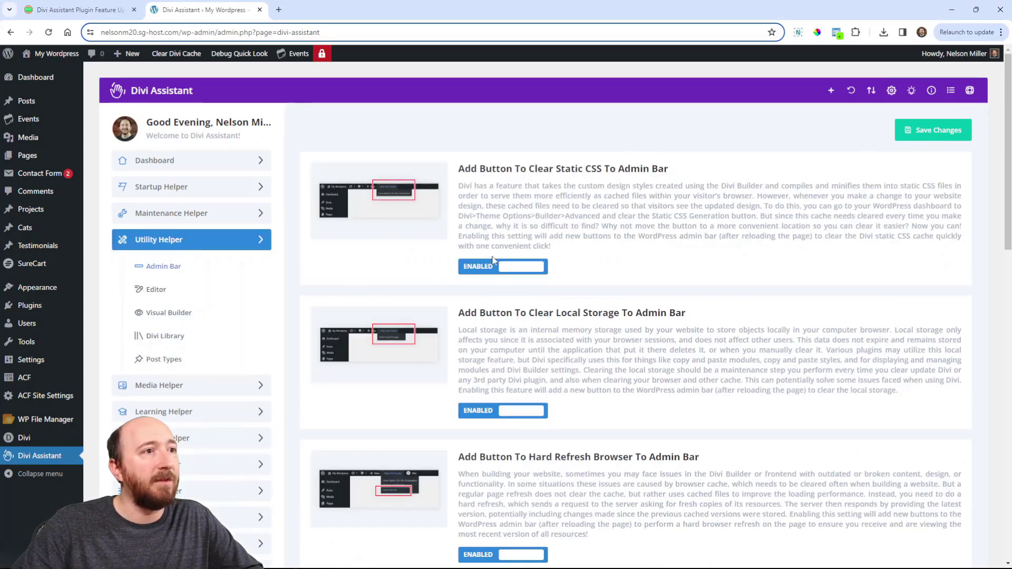
pyautogui.click(490, 269)
pyautogui.click(490, 271)
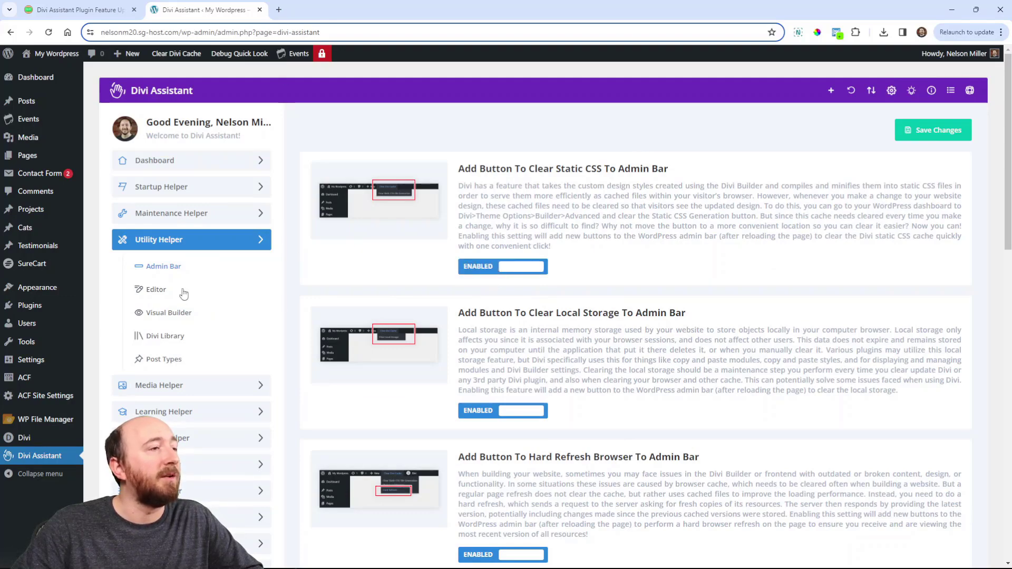
pyautogui.scroll(-5, 151, 392)
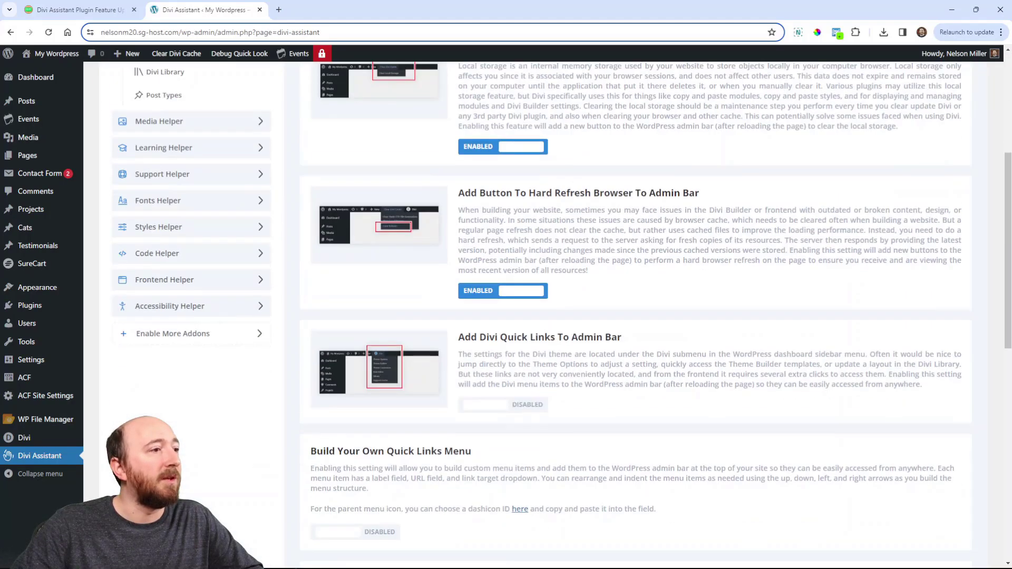
# - Back in the helper add-ons list, disable and re-enable the Utility Helper, then return to the blog post
pyautogui.click(167, 331)
pyautogui.click(348, 370)
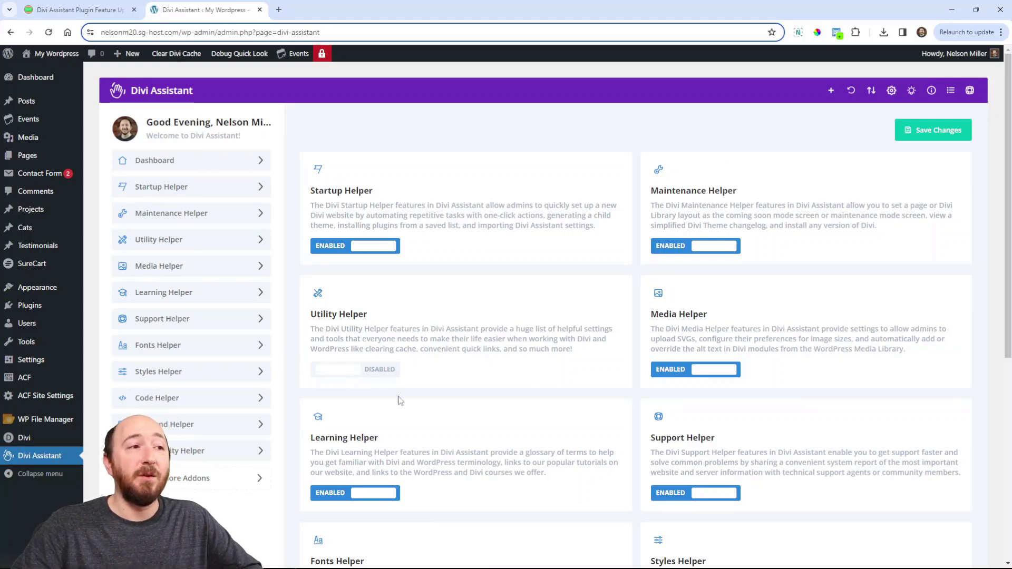
pyautogui.click(359, 373)
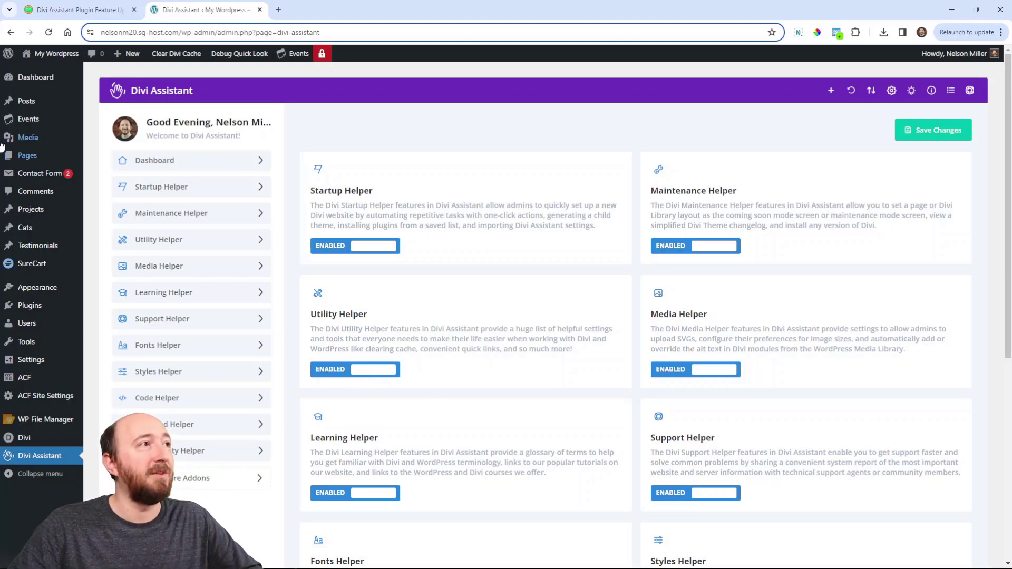
pyautogui.hotkey('ctrl', 'shift', 'Tab')
# - Scroll down to the View Full Changelog and View Product Page And Purchase sections
pyautogui.scroll(-6, 401, 294)
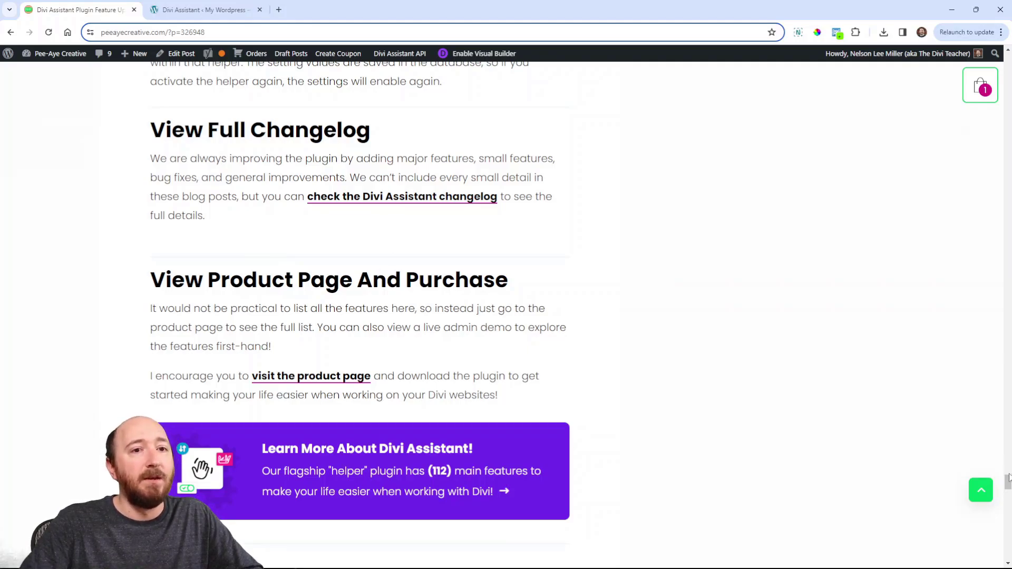
# - Jump back to the top of the post, showing the 'Divi Assistant Plugin Feature Update 1.1' title
pyautogui.click(981, 488)
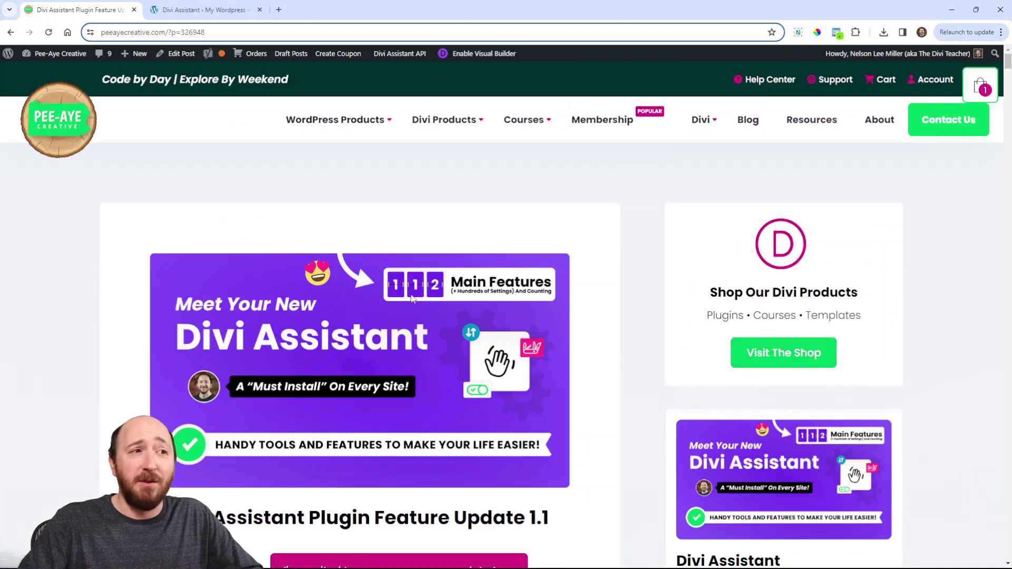
pyautogui.scroll(-3, 628, 353)
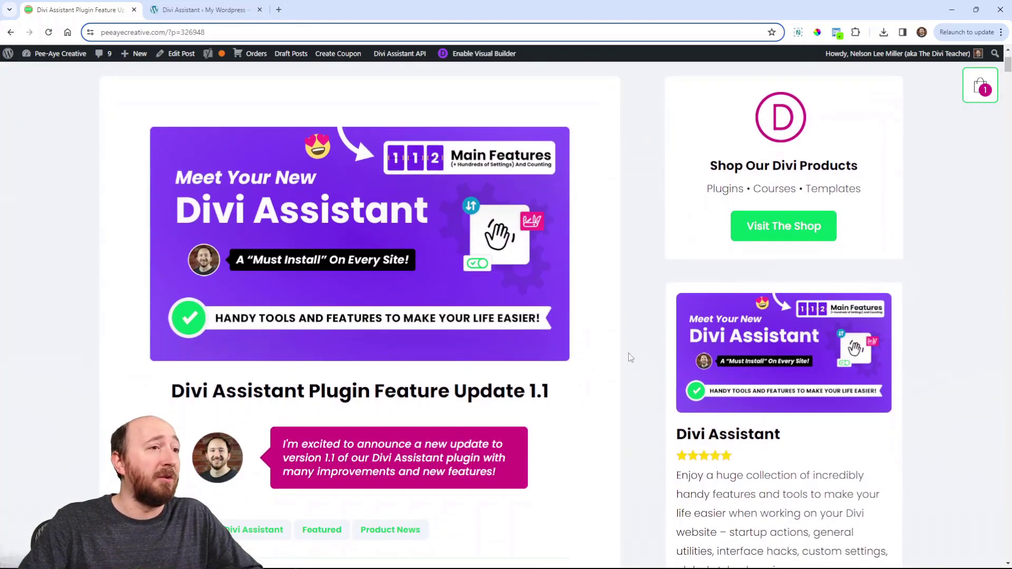